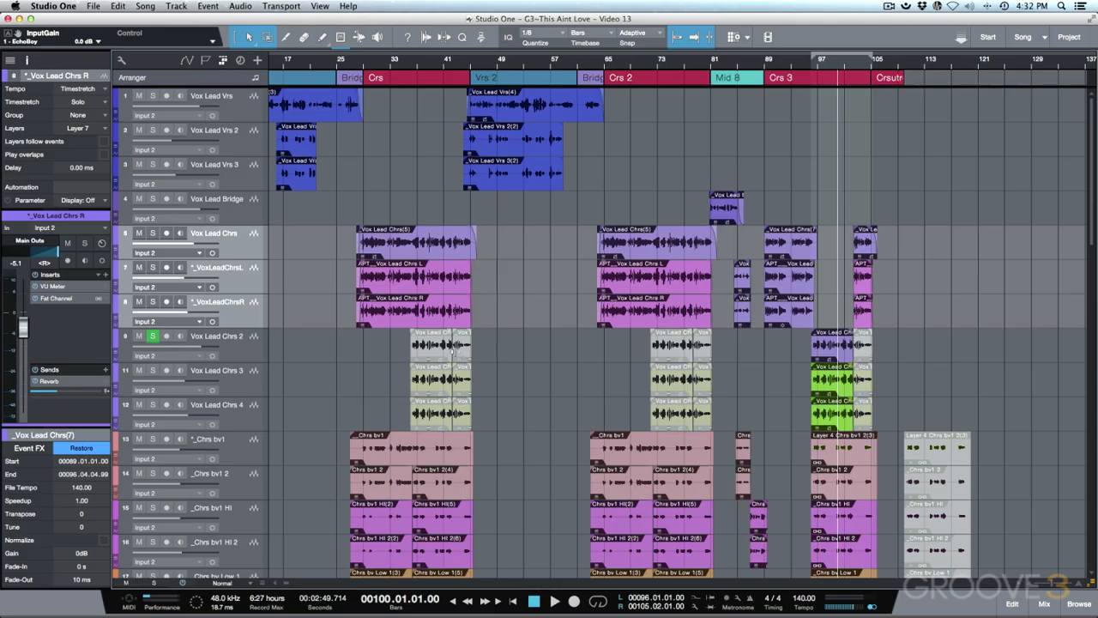
Step: Play back the soloed lead vocals of the third chorus from the loop start at bar 96
{"action": "scroll", "coordinate": [666, 374], "scroll_direction": "right", "scroll_amount": 1}
{"action": "scroll", "coordinate": [666, 375], "scroll_direction": "right", "scroll_amount": 5}
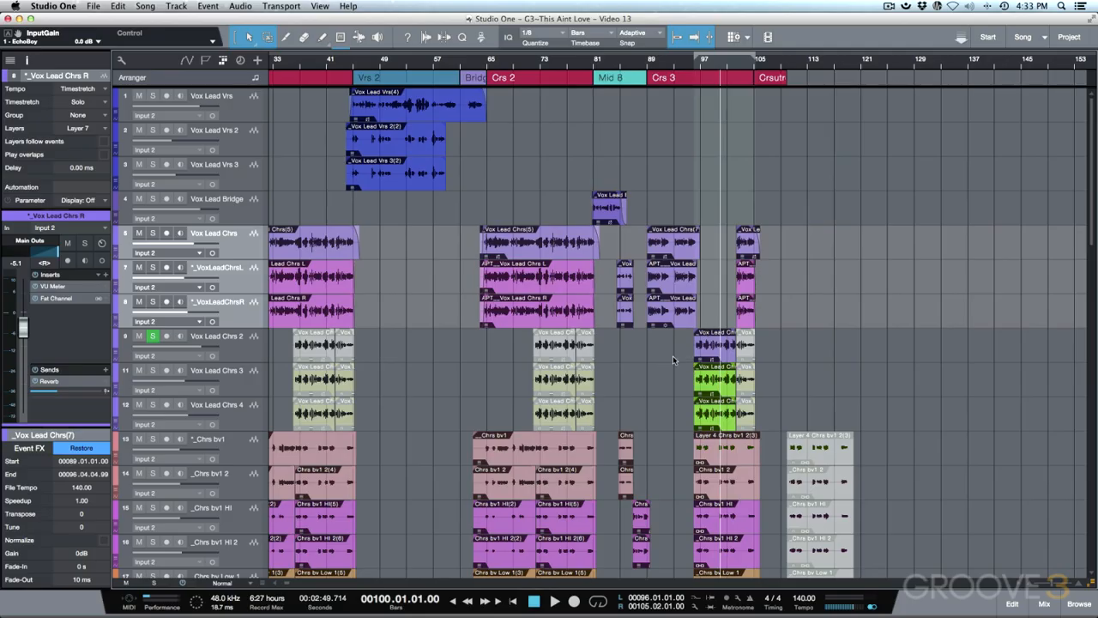
{"action": "key", "text": "KP_1"}
{"action": "key", "text": "space"}
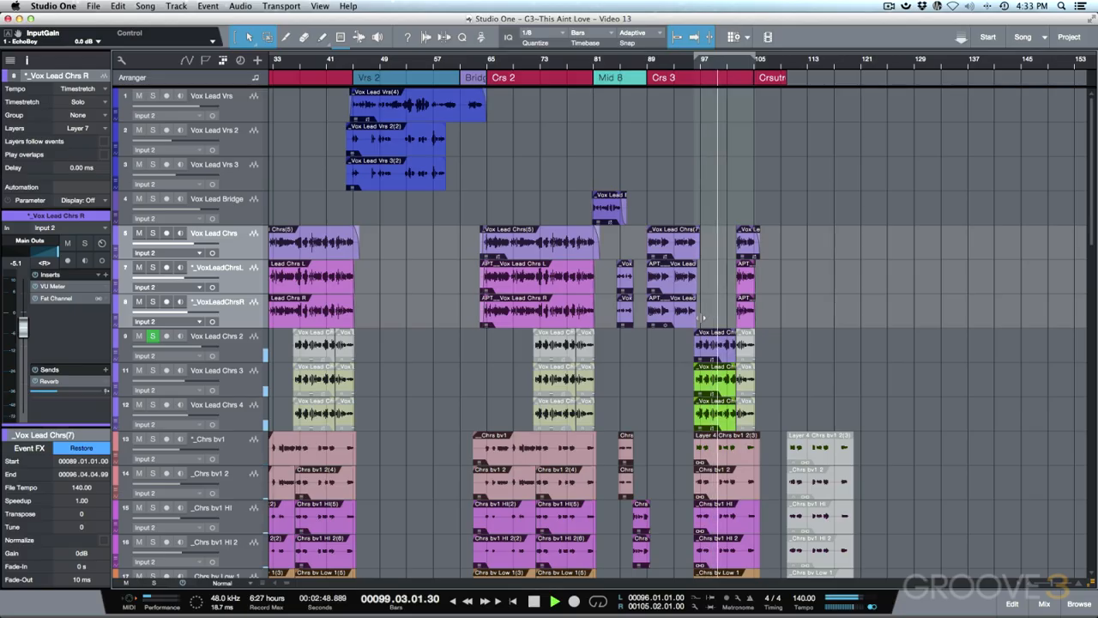
{"action": "key", "text": "space"}
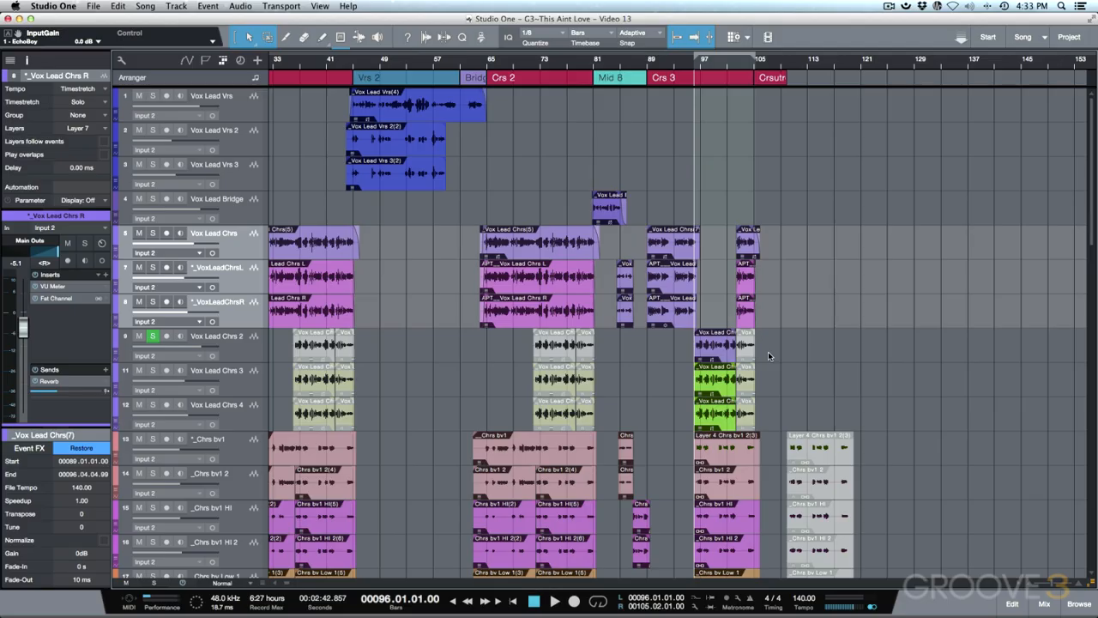
Step: Examine the lead vocal events around bars 96 to 105 in the third chorus and compare them with the earlier choruses
{"action": "left_click", "coordinate": [731, 280]}
{"action": "key", "text": "e"}
{"action": "key", "text": "e"}
{"action": "key", "text": "e"}
{"action": "key", "text": "e"}
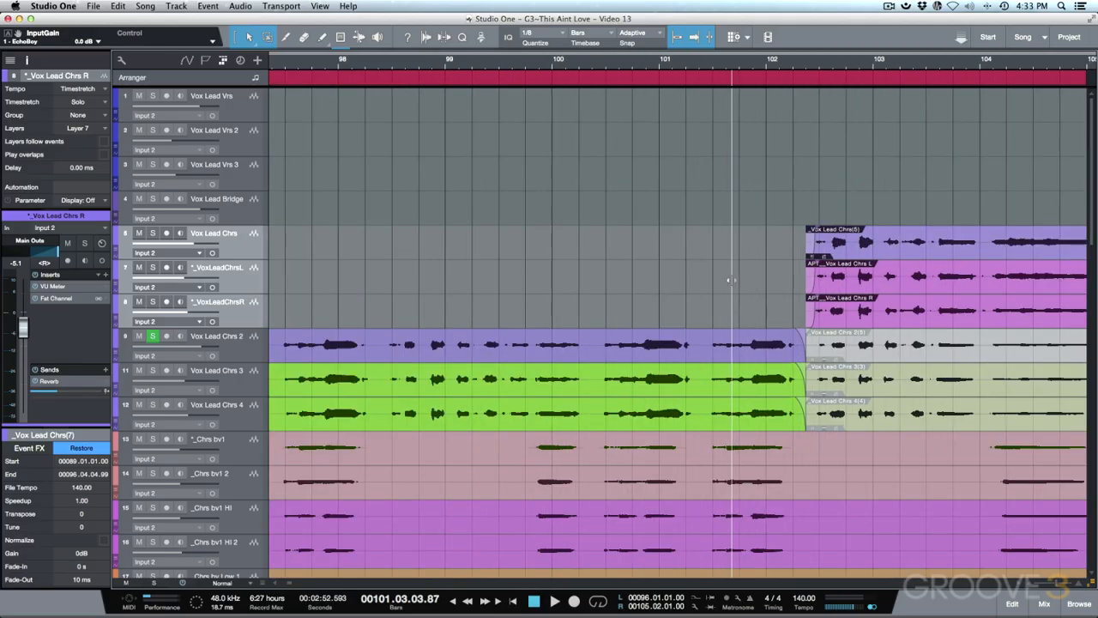
{"action": "scroll", "coordinate": [814, 283], "scroll_direction": "right", "scroll_amount": 3}
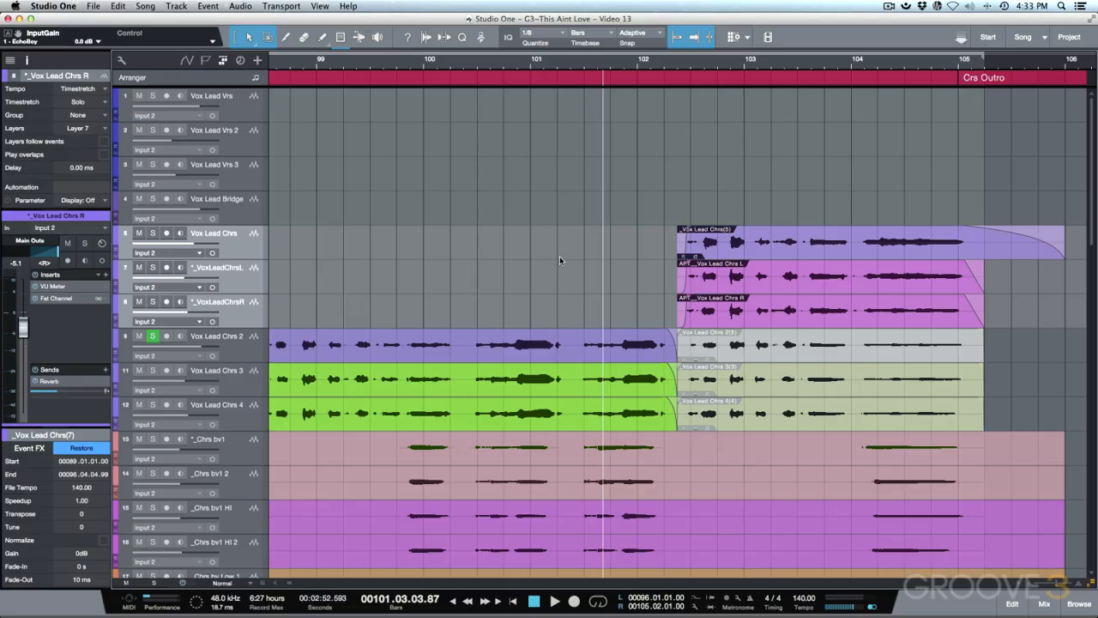
{"action": "key", "text": "w"}
{"action": "key", "text": "w"}
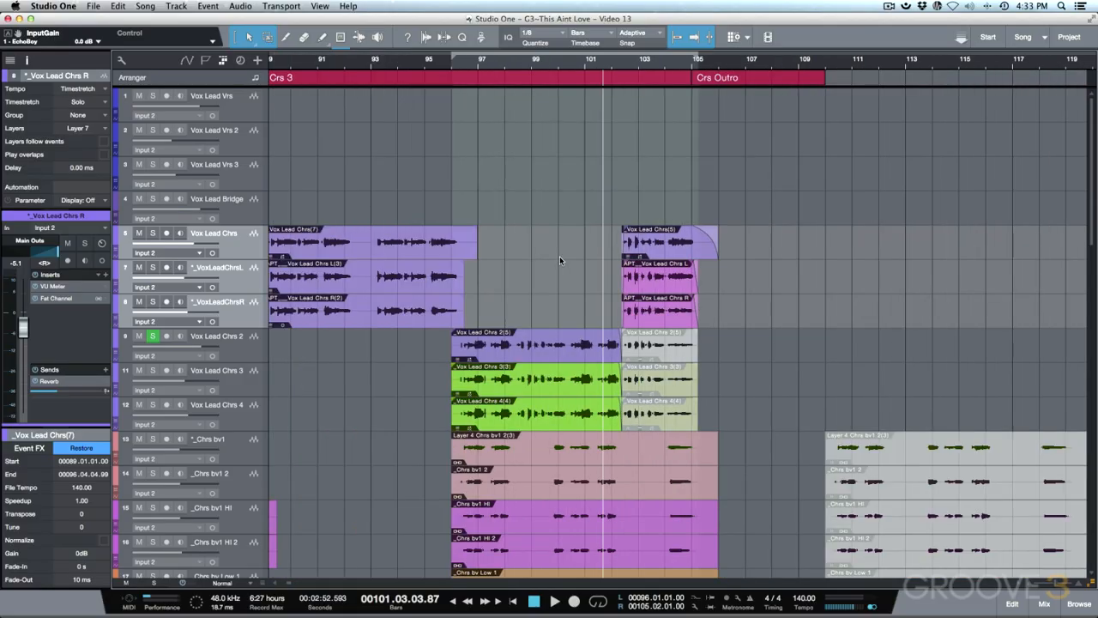
{"action": "key", "text": "w"}
{"action": "key", "text": "w"}
{"action": "key", "text": "w"}
{"action": "key", "text": "w"}
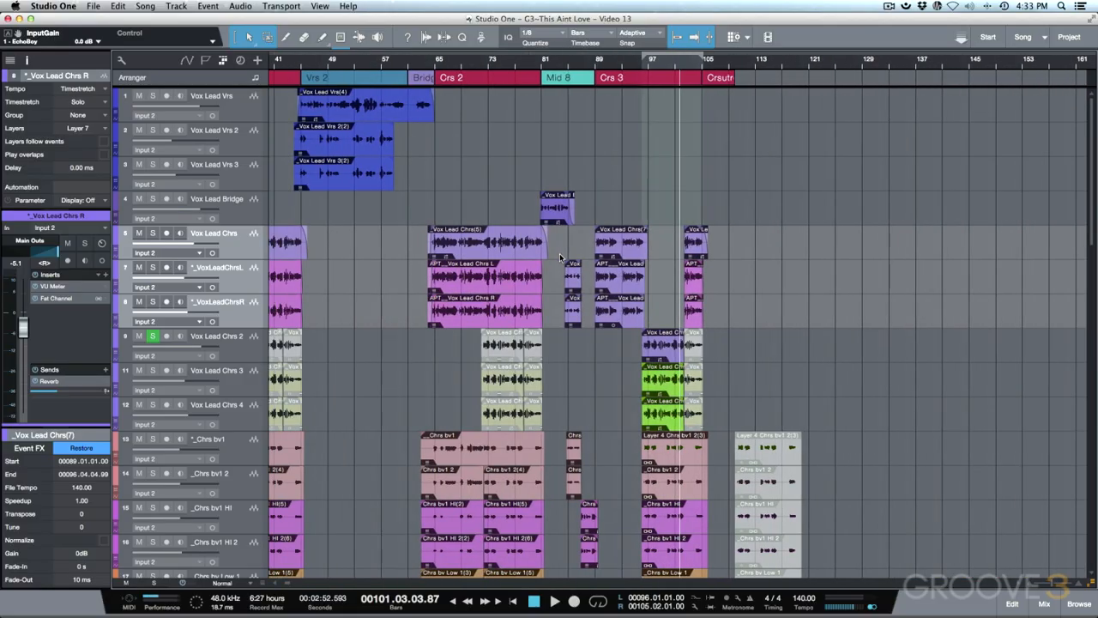
{"action": "scroll", "coordinate": [560, 256], "scroll_direction": "left", "scroll_amount": 2}
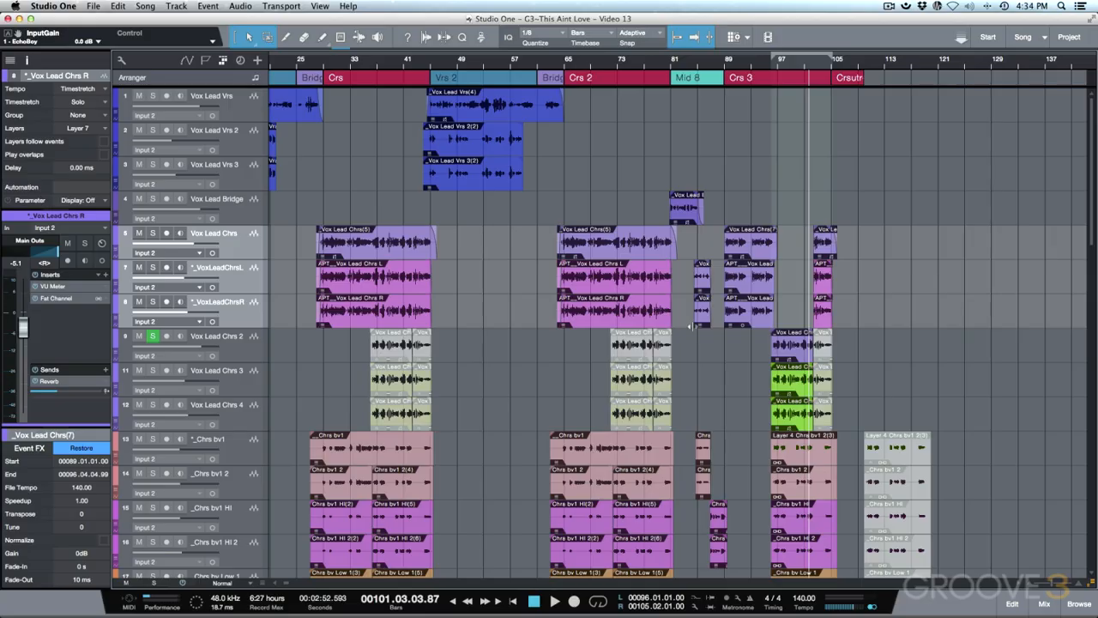
{"action": "scroll", "coordinate": [748, 336], "scroll_direction": "right", "scroll_amount": 5}
{"action": "scroll", "coordinate": [748, 337], "scroll_direction": "right", "scroll_amount": 3}
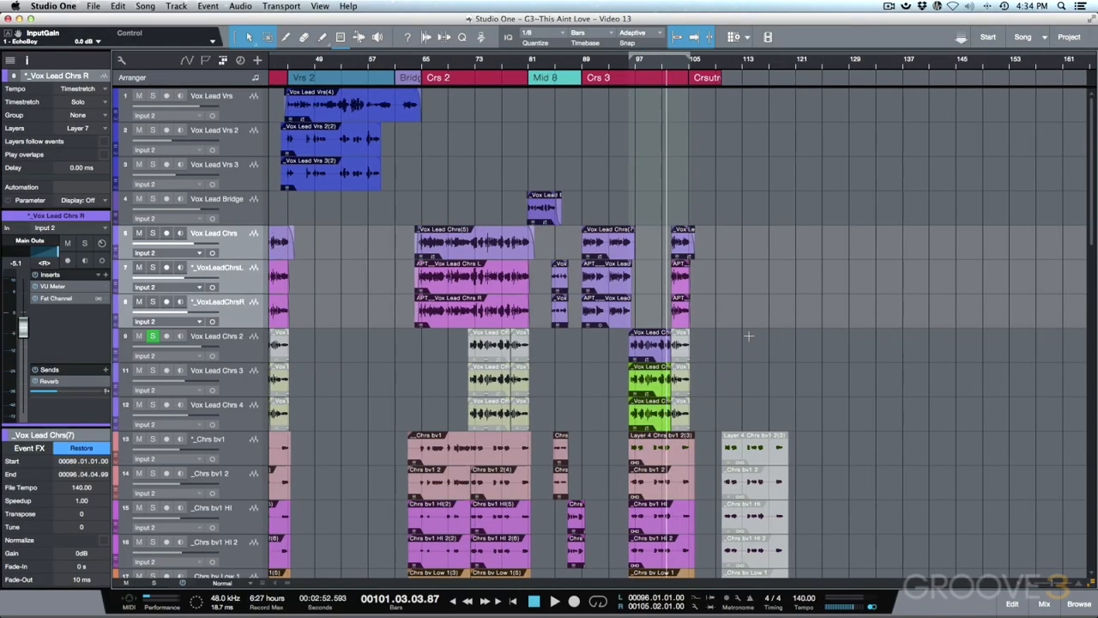
Step: Dissolve the six backing-vocal audio parts starting at bar 96 in the third chorus into separate events
{"action": "key", "text": "e"}
{"action": "key", "text": "e"}
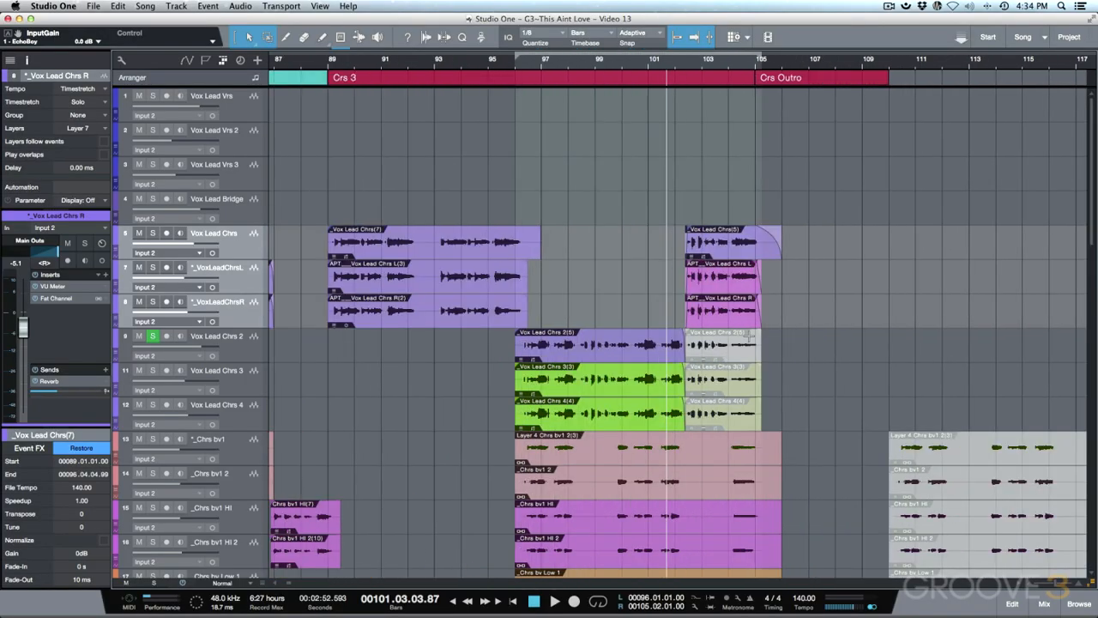
{"action": "scroll", "coordinate": [749, 338], "scroll_direction": "down", "scroll_amount": 3}
{"action": "left_click_drag", "start_coordinate": [794, 341], "coordinate": [687, 504]}
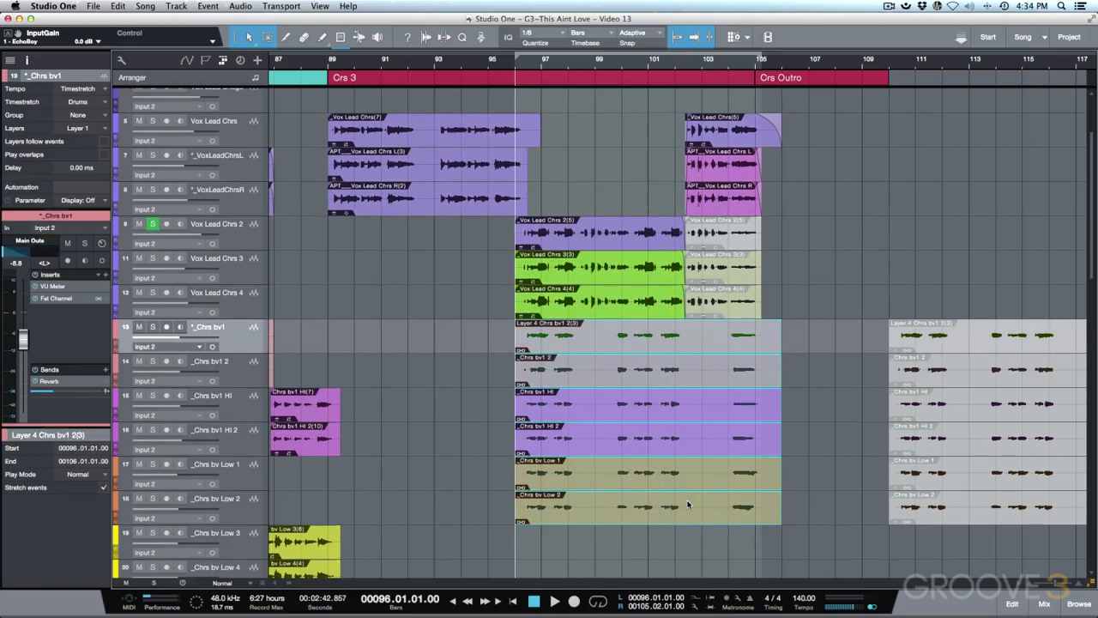
{"action": "key", "text": "shift+g"}
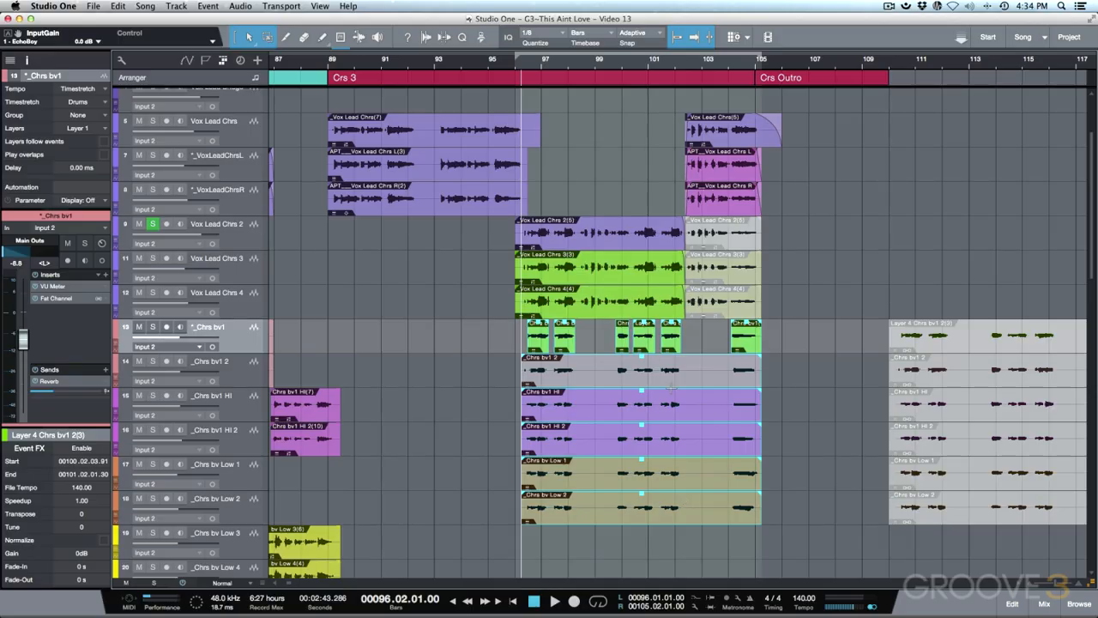
Step: Try to dissolve the six muted backing-vocal parts starting at bar 110 into separate events
{"action": "scroll", "coordinate": [660, 374], "scroll_direction": "right", "scroll_amount": 5}
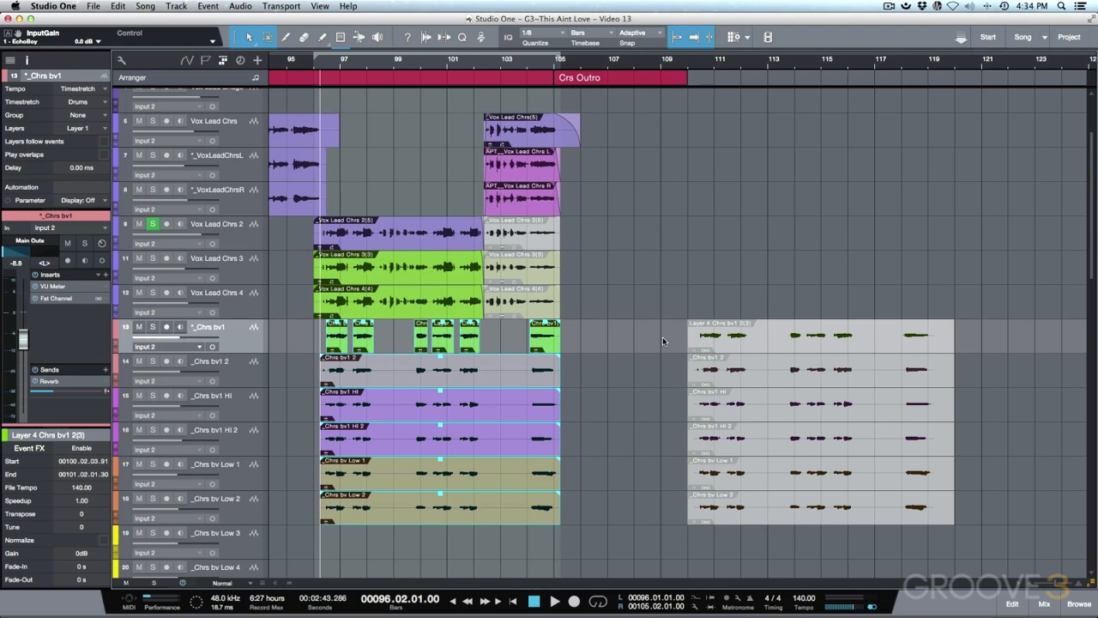
{"action": "left_click_drag", "start_coordinate": [662, 336], "coordinate": [772, 530]}
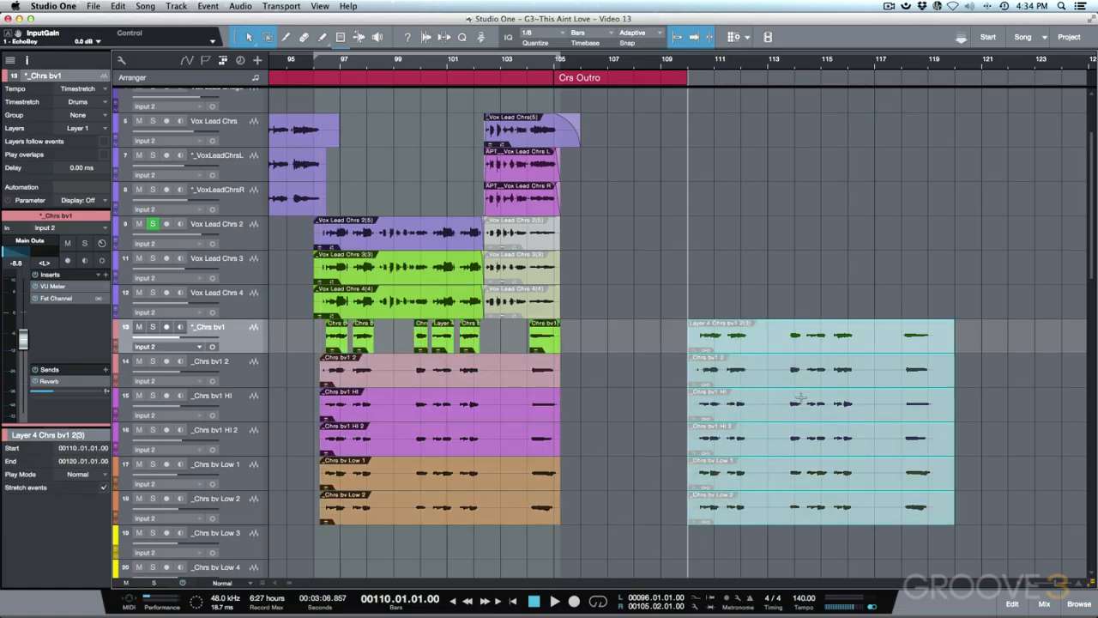
{"action": "key", "text": "super+z"}
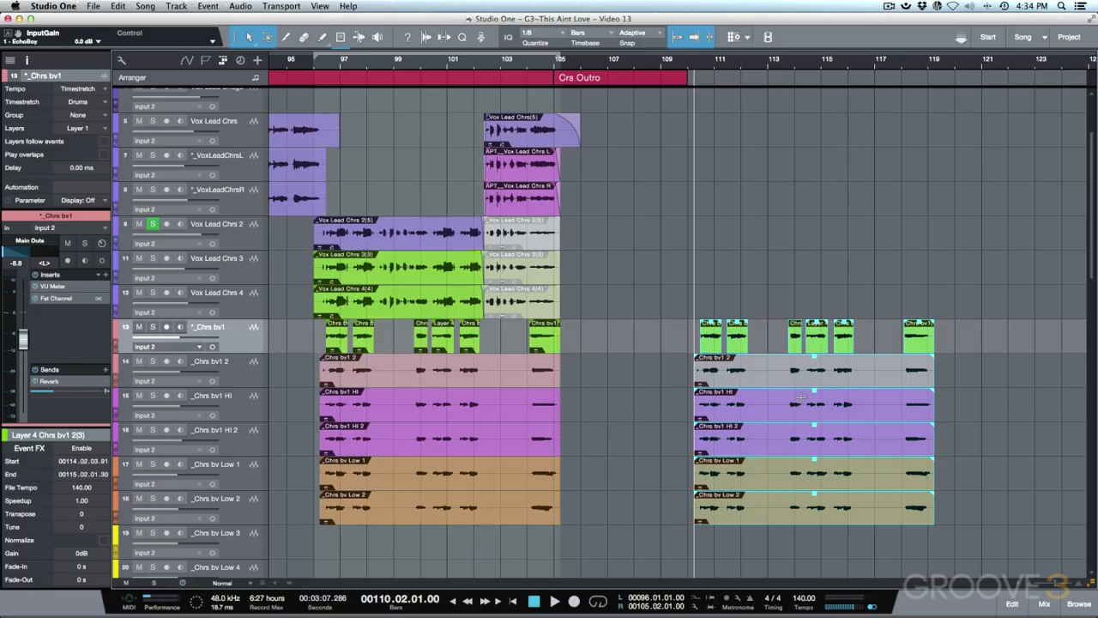
{"action": "key", "text": "g"}
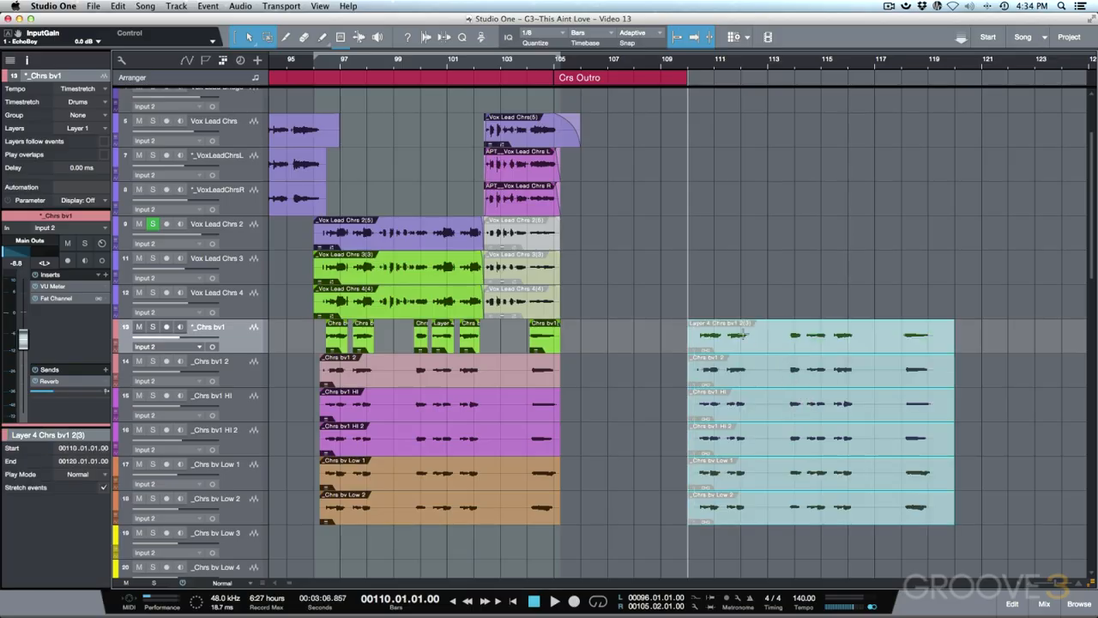
Step: Mute the third-chorus backing-vocal events on the five tracks from _Chrs bv1 2 to _Chrs bv Low 2
{"action": "scroll", "coordinate": [734, 330], "scroll_direction": "left", "scroll_amount": 6}
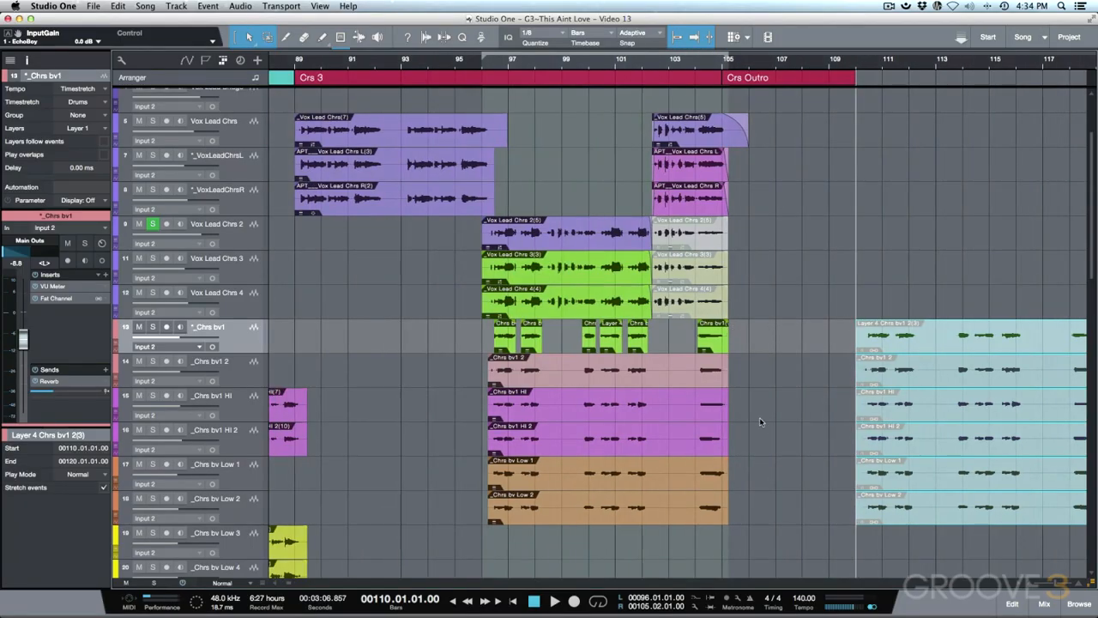
{"action": "left_click_drag", "start_coordinate": [754, 525], "coordinate": [561, 354]}
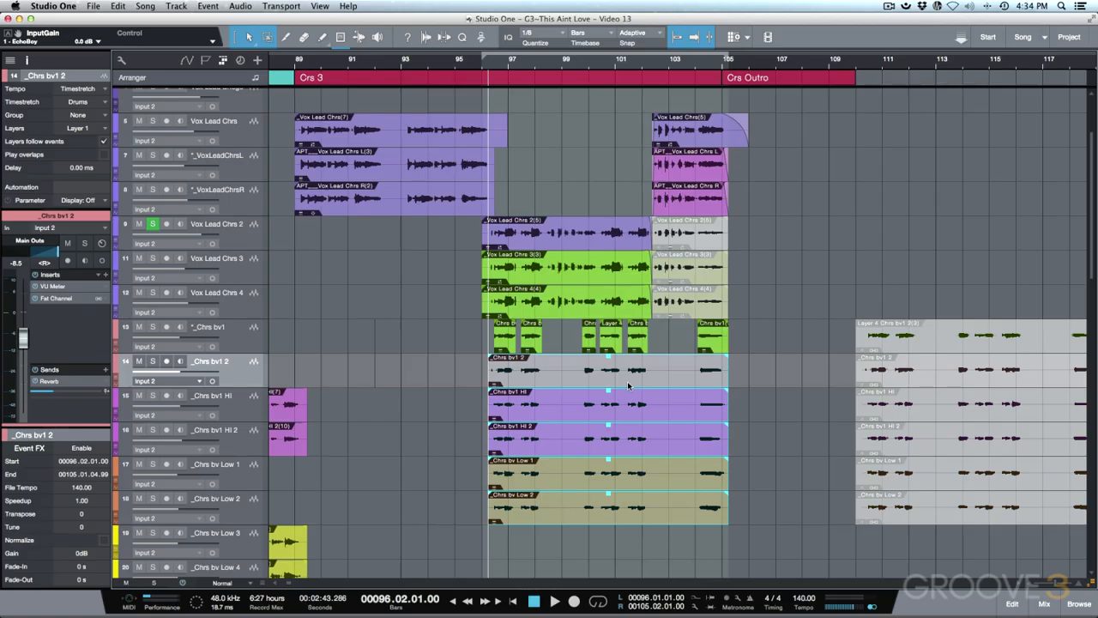
{"action": "key", "text": "shift+m"}
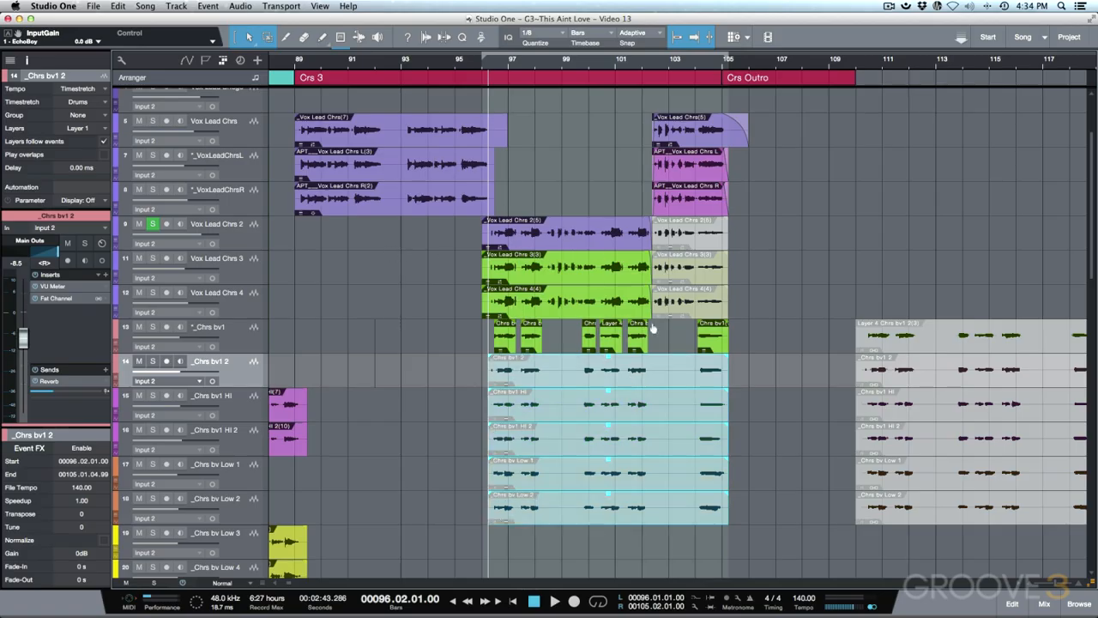
Step: Enlarge the tracks to Medium height and compare the third-chorus lead vocal waveforms with the backing-vocal phrases
{"action": "key", "text": "shift+e"}
{"action": "key", "text": "shift+e"}
{"action": "key", "text": "shift+e"}
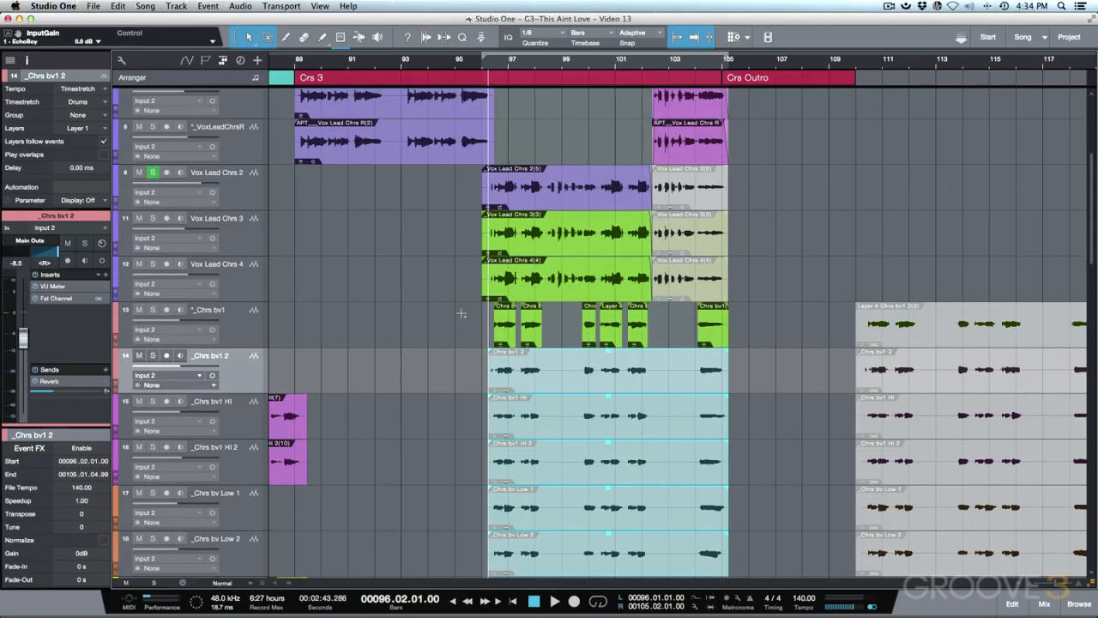
{"action": "scroll", "coordinate": [487, 314], "scroll_direction": "up", "scroll_amount": 1}
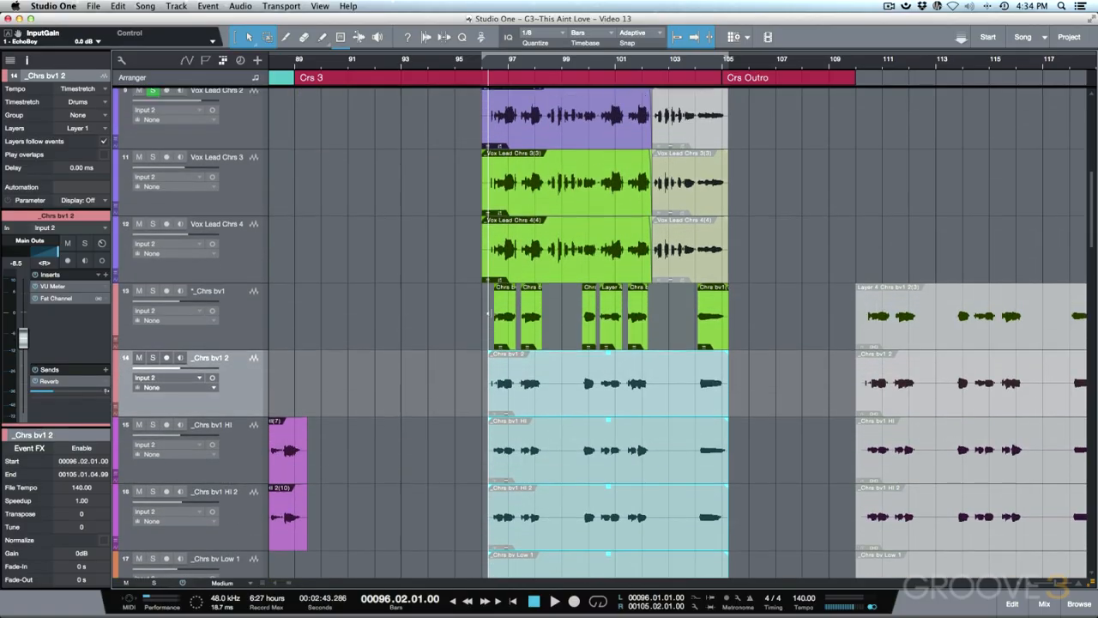
{"action": "key", "text": "e"}
{"action": "key", "text": "e"}
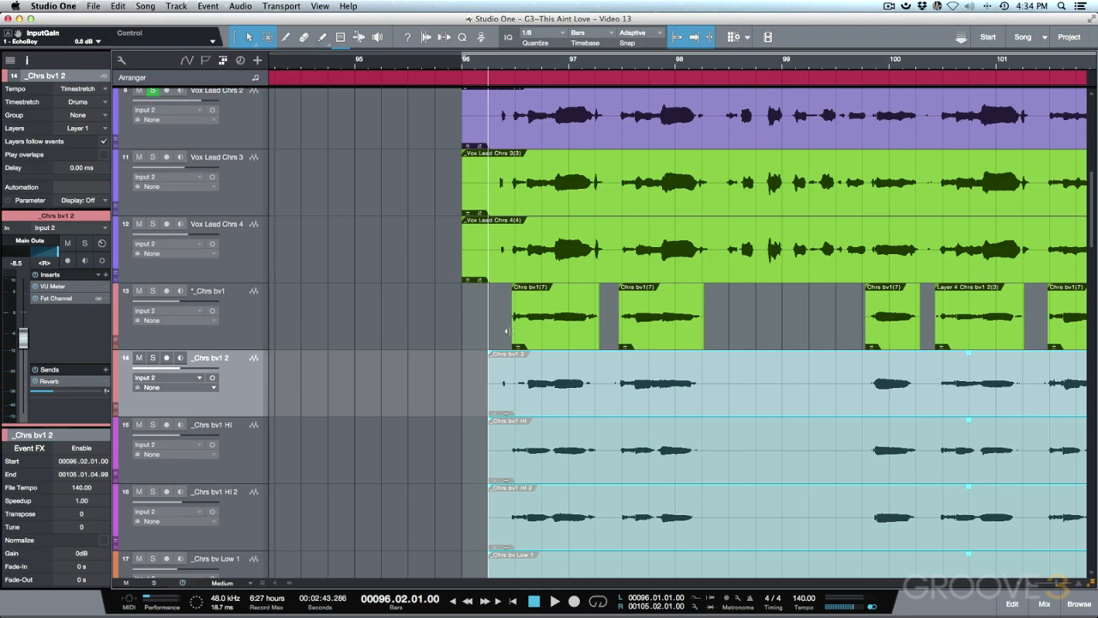
{"action": "scroll", "coordinate": [506, 330], "scroll_direction": "right", "scroll_amount": 2}
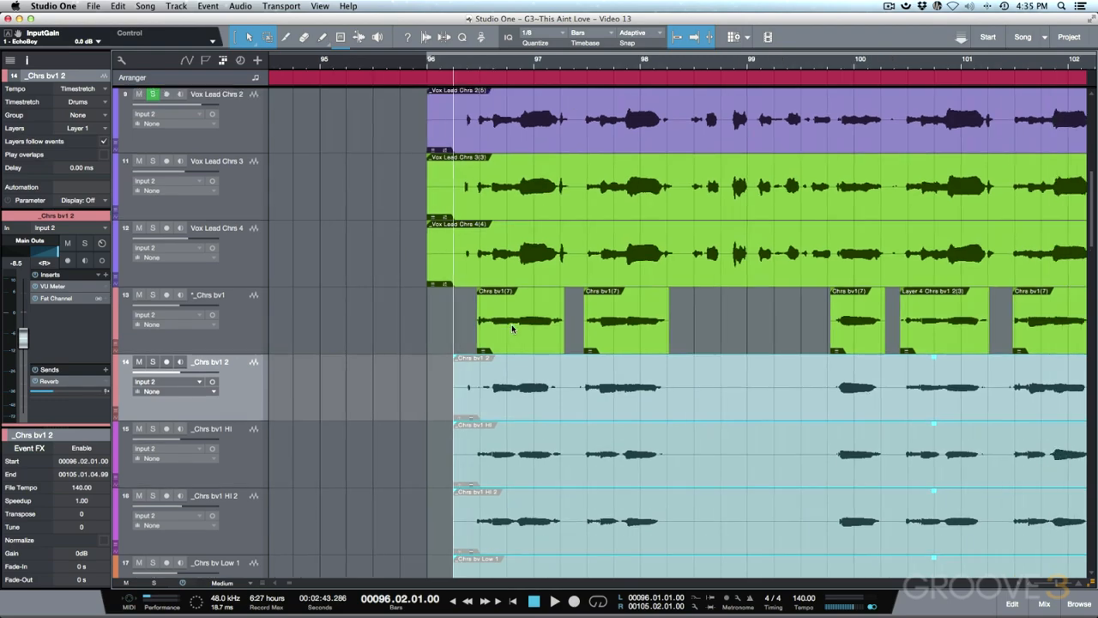
{"action": "scroll", "coordinate": [512, 329], "scroll_direction": "up", "scroll_amount": 1}
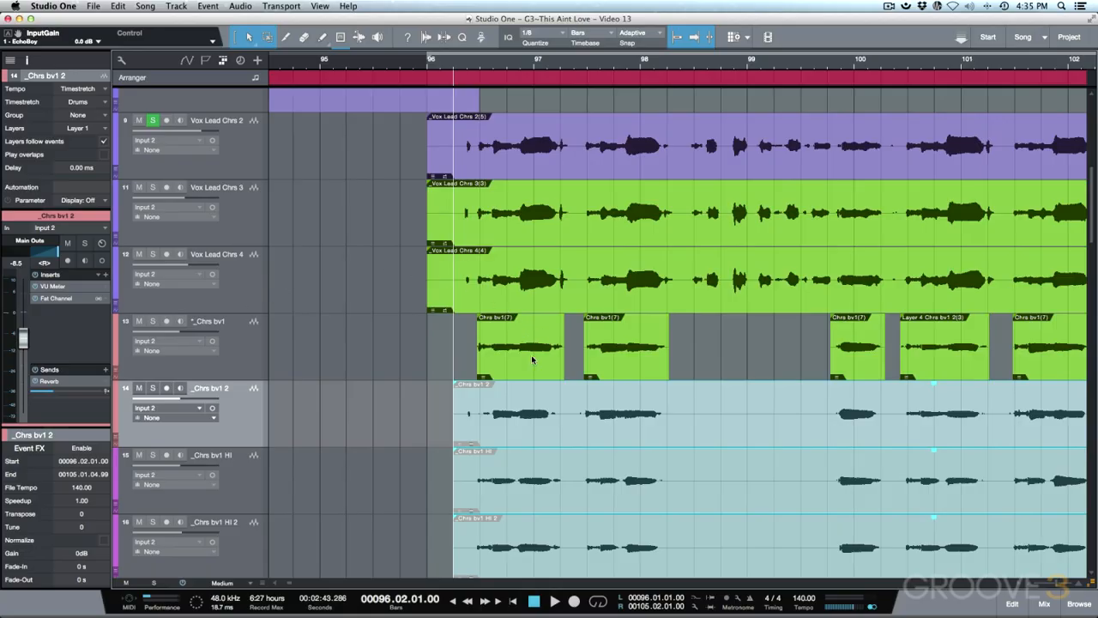
{"action": "scroll", "coordinate": [531, 358], "scroll_direction": "up", "scroll_amount": 1}
{"action": "scroll", "coordinate": [531, 359], "scroll_direction": "right", "scroll_amount": 3}
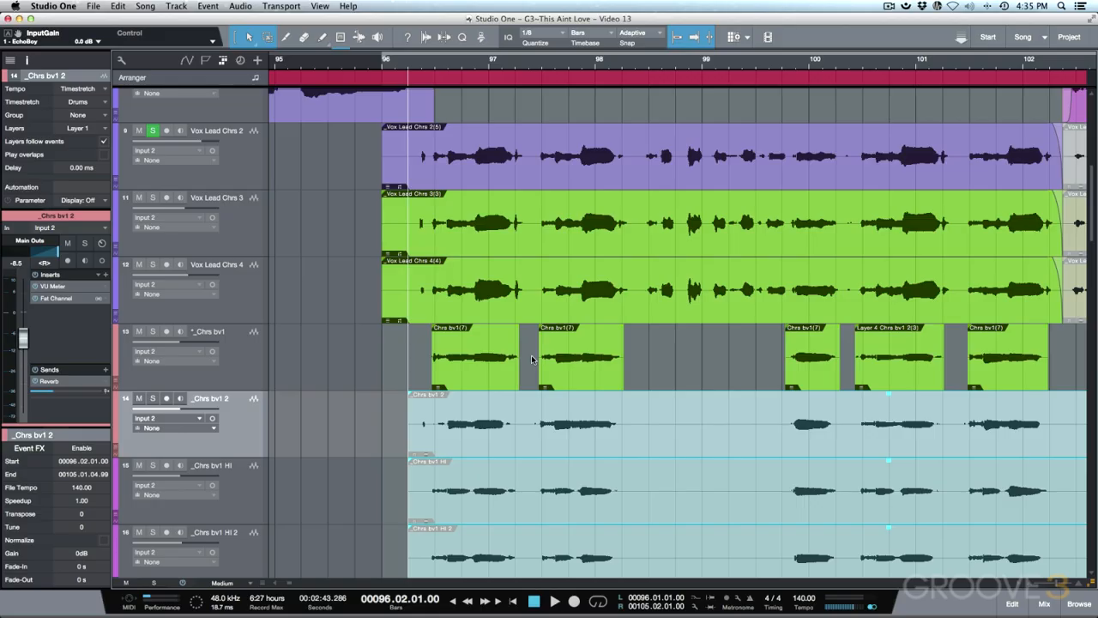
{"action": "key", "text": "w"}
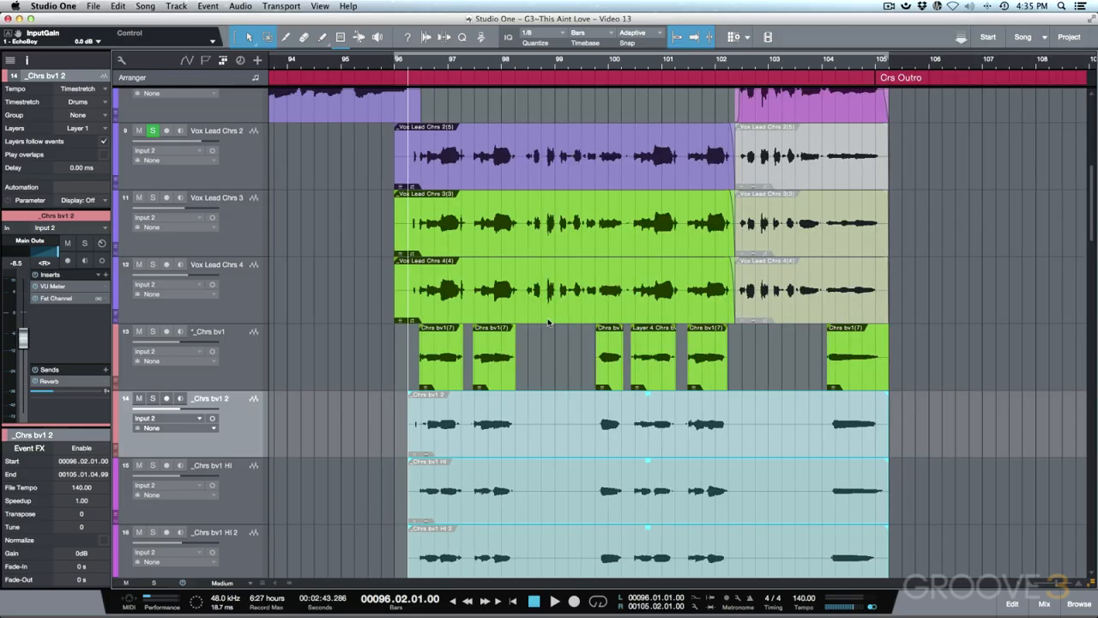
{"action": "scroll", "coordinate": [602, 311], "scroll_direction": "down", "scroll_amount": 5}
{"action": "scroll", "coordinate": [602, 311], "scroll_direction": "down", "scroll_amount": 1}
{"action": "scroll", "coordinate": [602, 311], "scroll_direction": "up", "scroll_amount": 2}
{"action": "scroll", "coordinate": [642, 234], "scroll_direction": "up", "scroll_amount": 1}
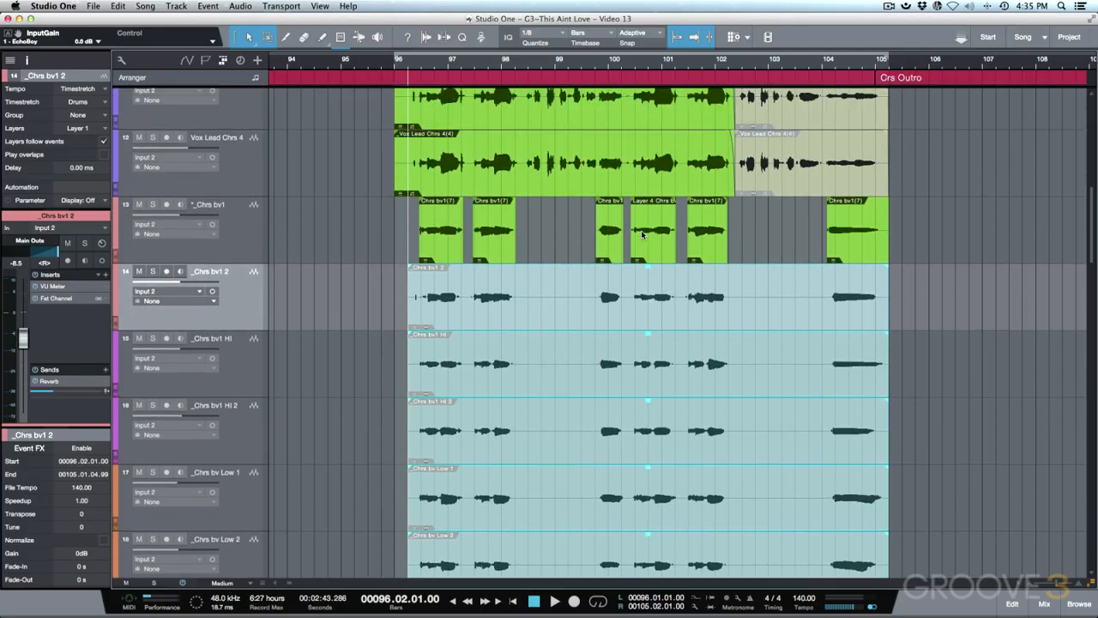
{"action": "scroll", "coordinate": [641, 235], "scroll_direction": "up", "scroll_amount": 4}
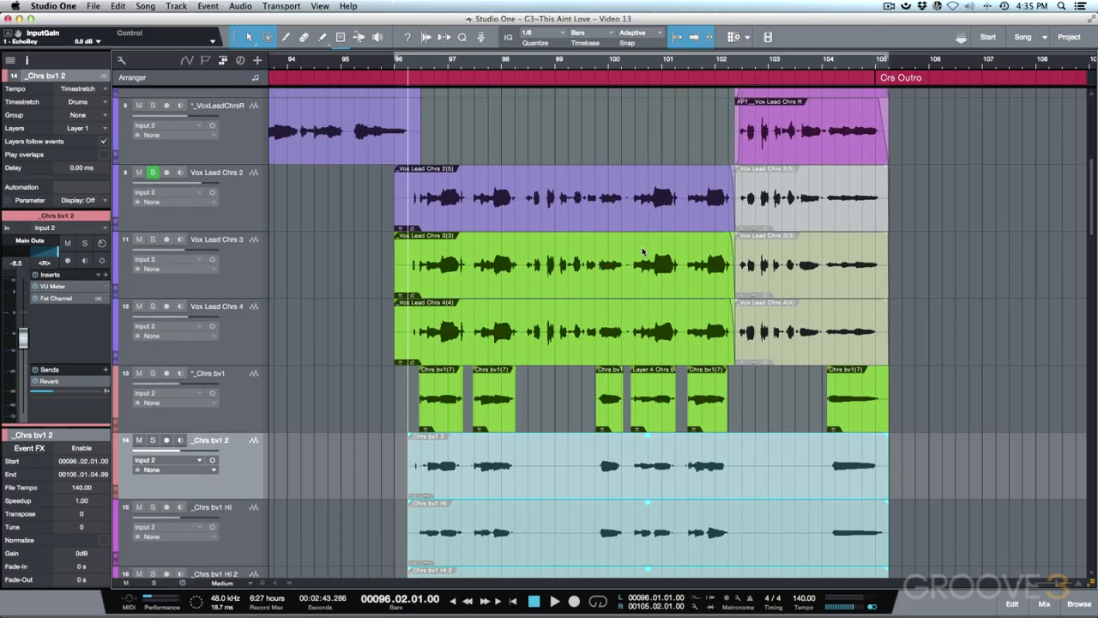
{"action": "scroll", "coordinate": [642, 252], "scroll_direction": "up", "scroll_amount": 1}
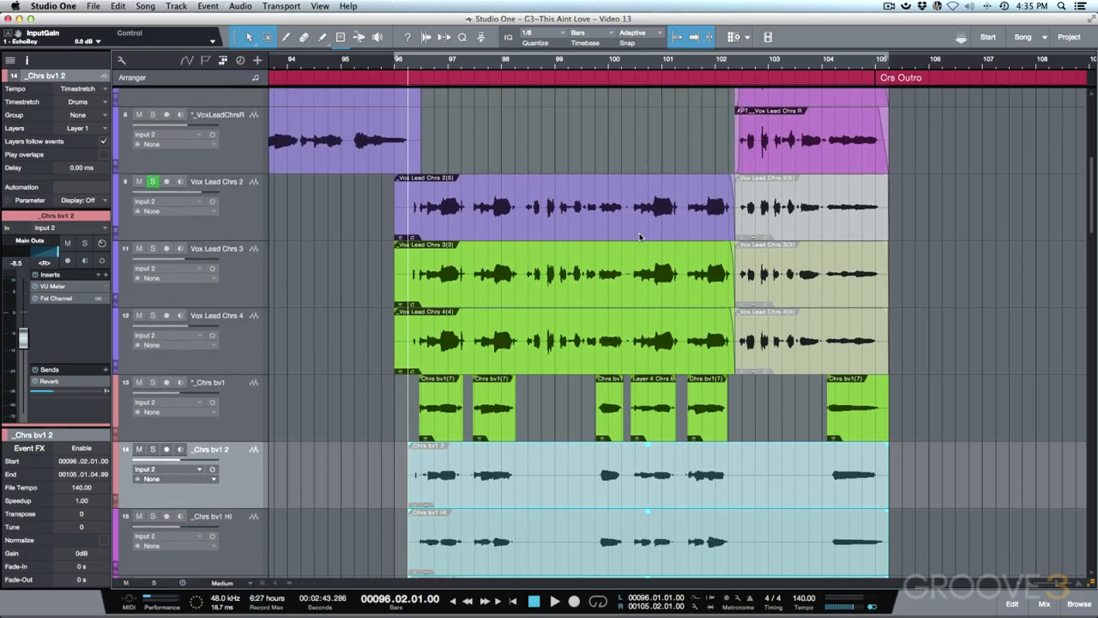
Step: Select the active third-chorus event on Vox Lead Chrs 2, switch to Revoice Pro and set its session tempo to 140 BPM
{"action": "left_click", "coordinate": [639, 237]}
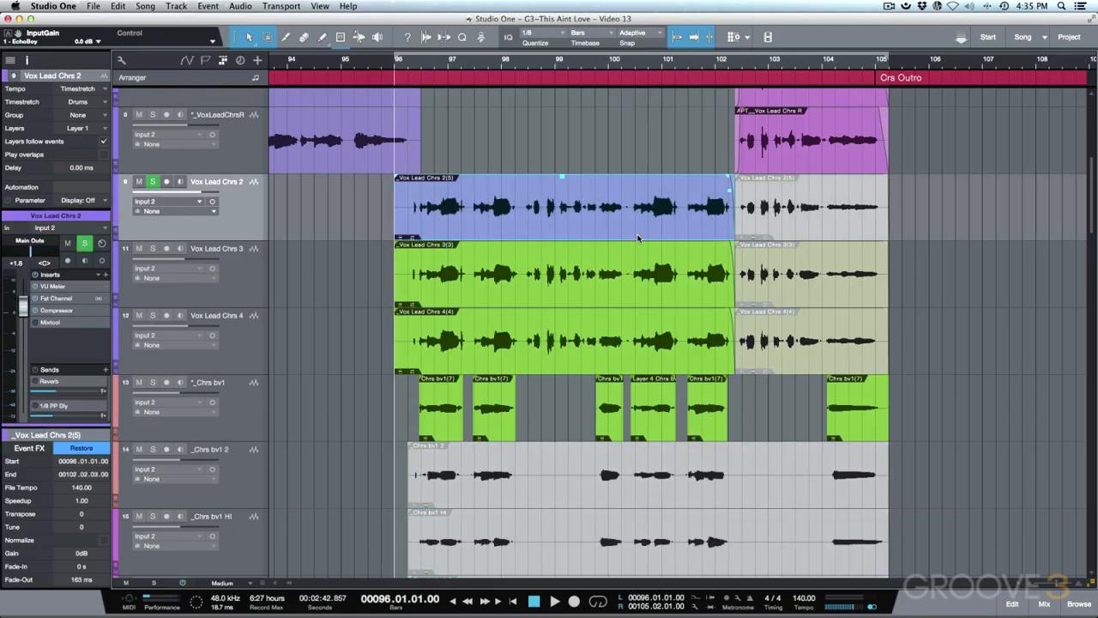
{"action": "key", "text": "super+Tab"}
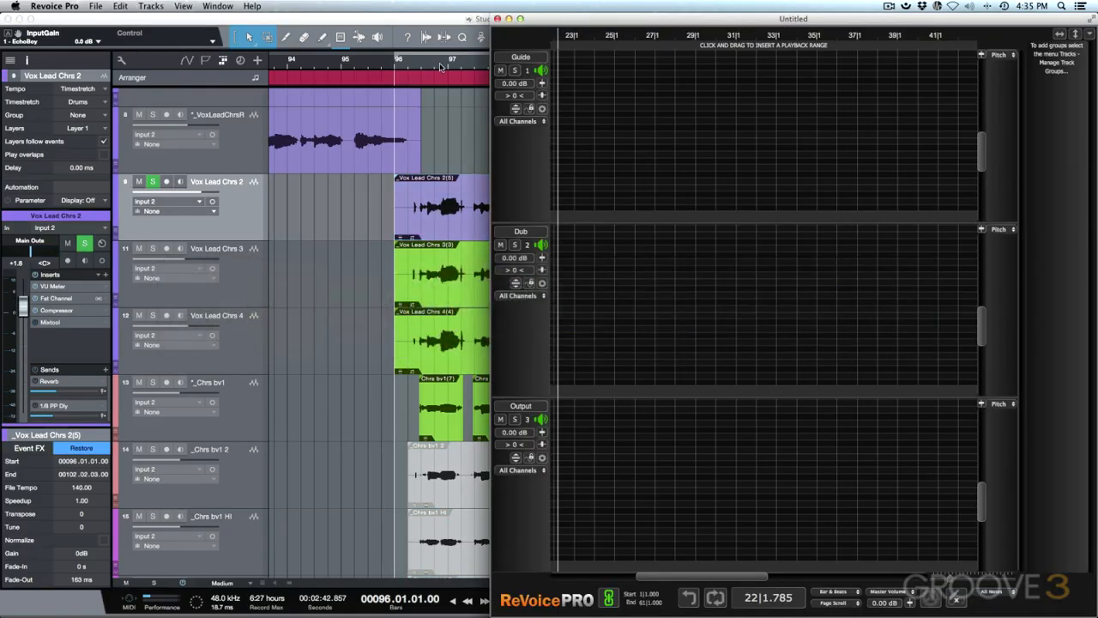
{"action": "left_click", "coordinate": [224, 8]}
{"action": "mouse_move", "coordinate": [184, 7]}
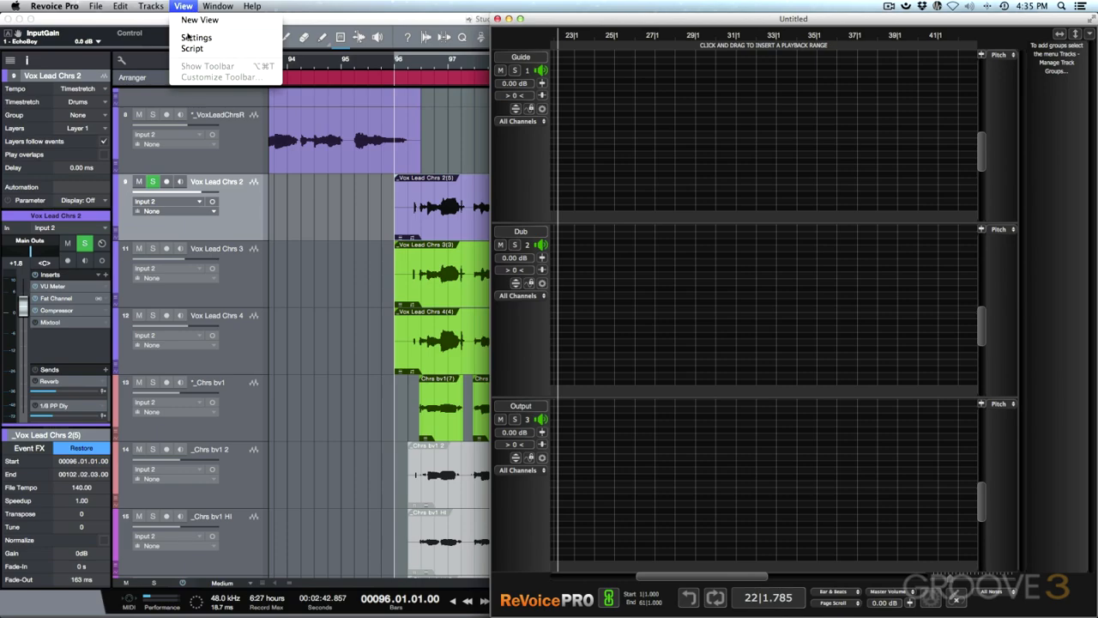
{"action": "left_click", "coordinate": [190, 37]}
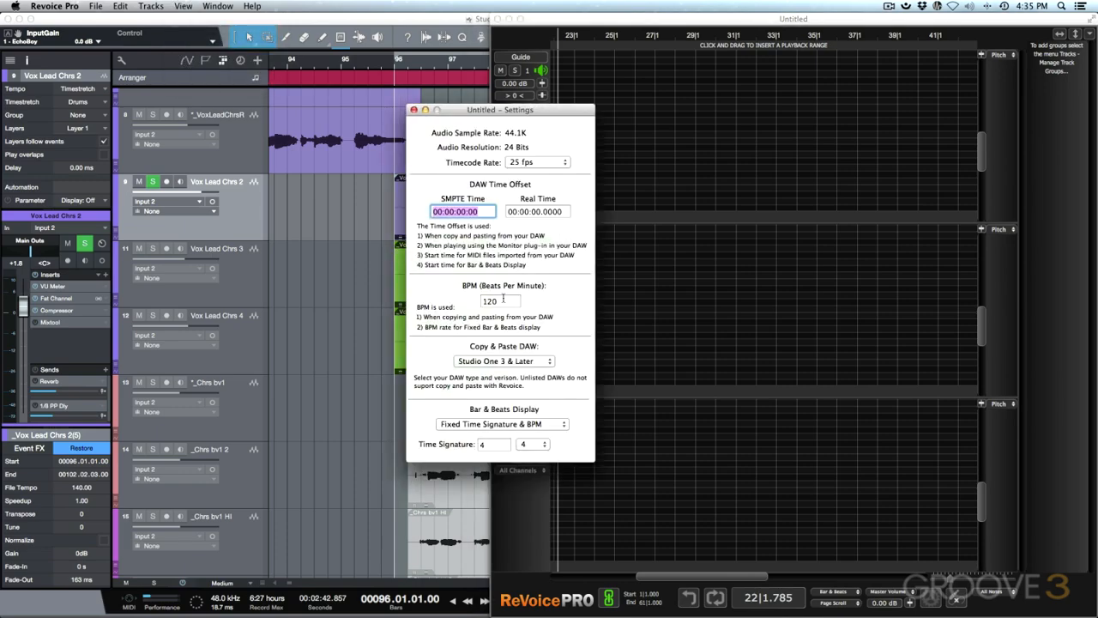
{"action": "double_click", "coordinate": [500, 299]}
{"action": "type", "text": "140"}
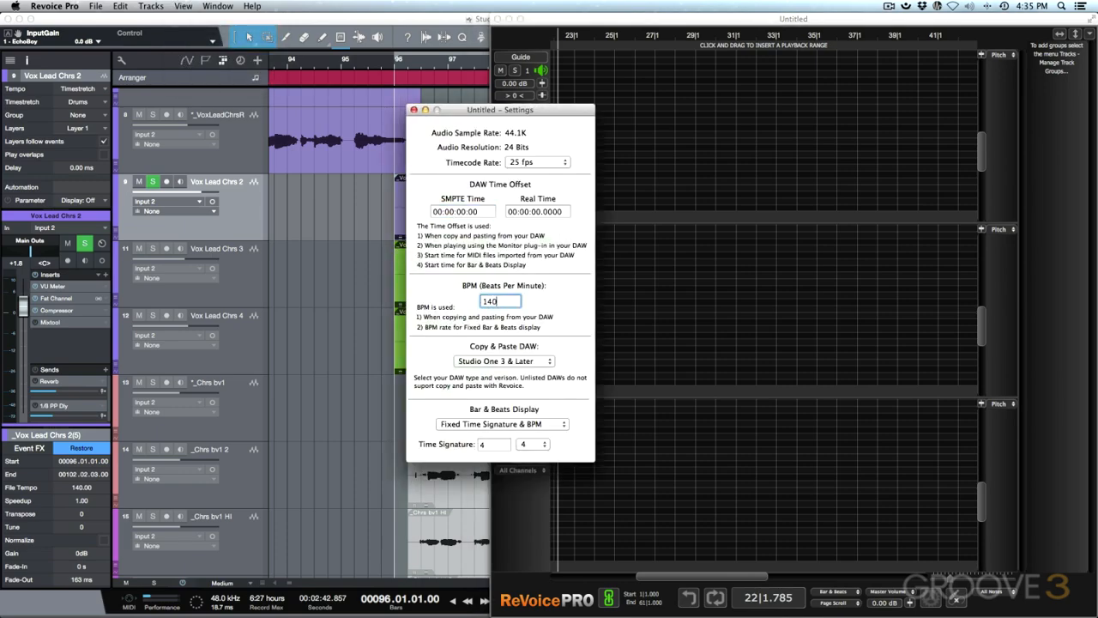
{"action": "key", "text": "Return"}
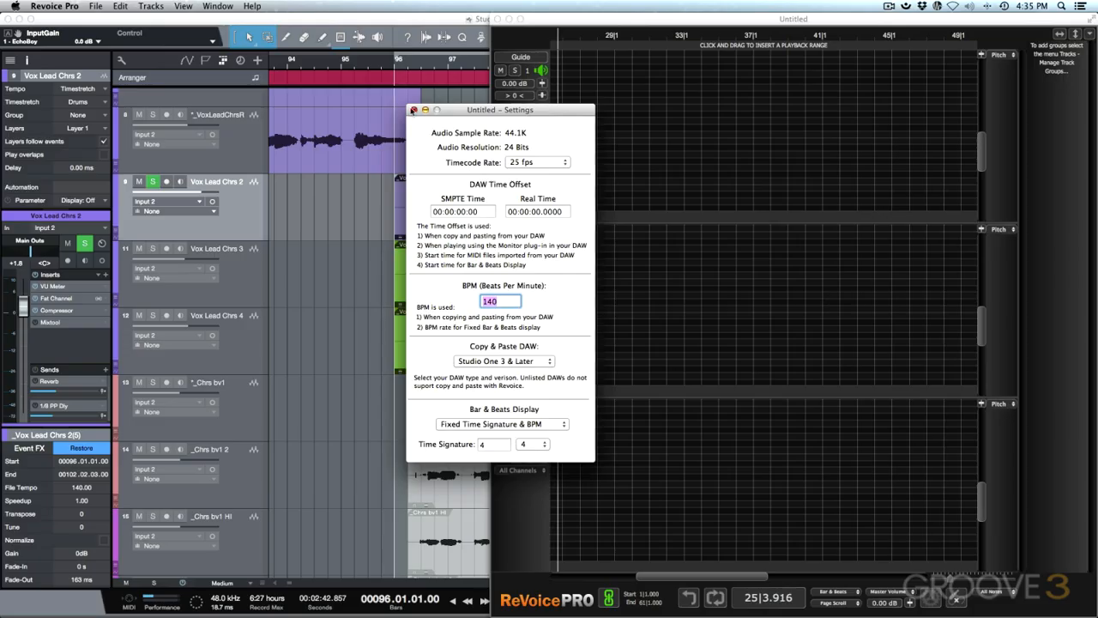
Step: Close the session settings and copy the third-chorus Vox Lead Chrs 2 event from Studio One into Revoice Pro's Guide track
{"action": "left_click", "coordinate": [413, 110]}
{"action": "left_click", "coordinate": [415, 18]}
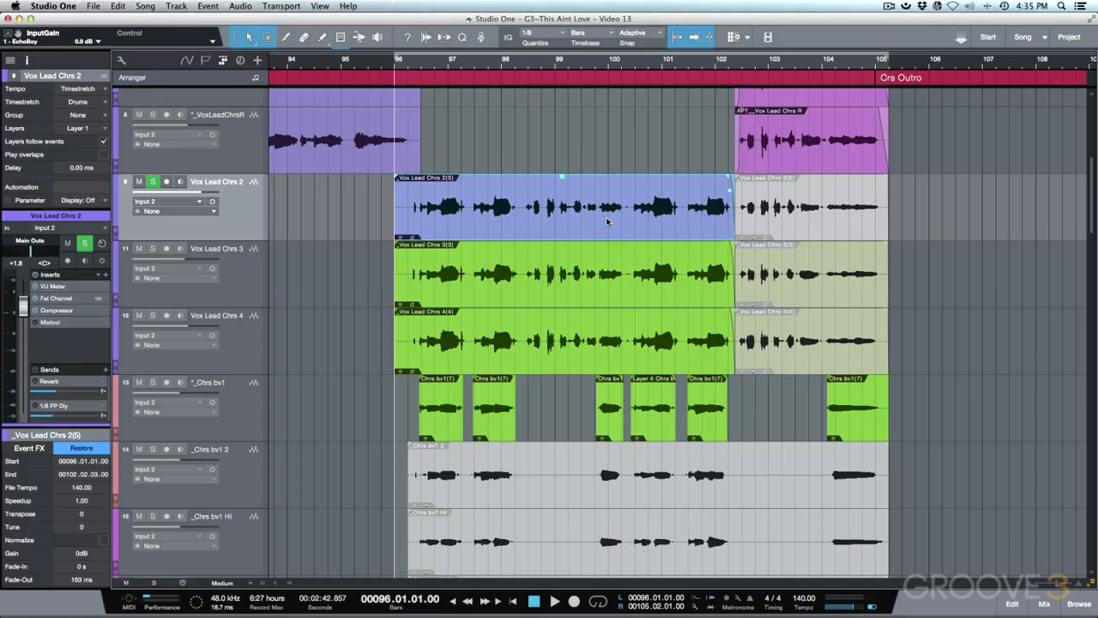
{"action": "key", "text": "super+Tab"}
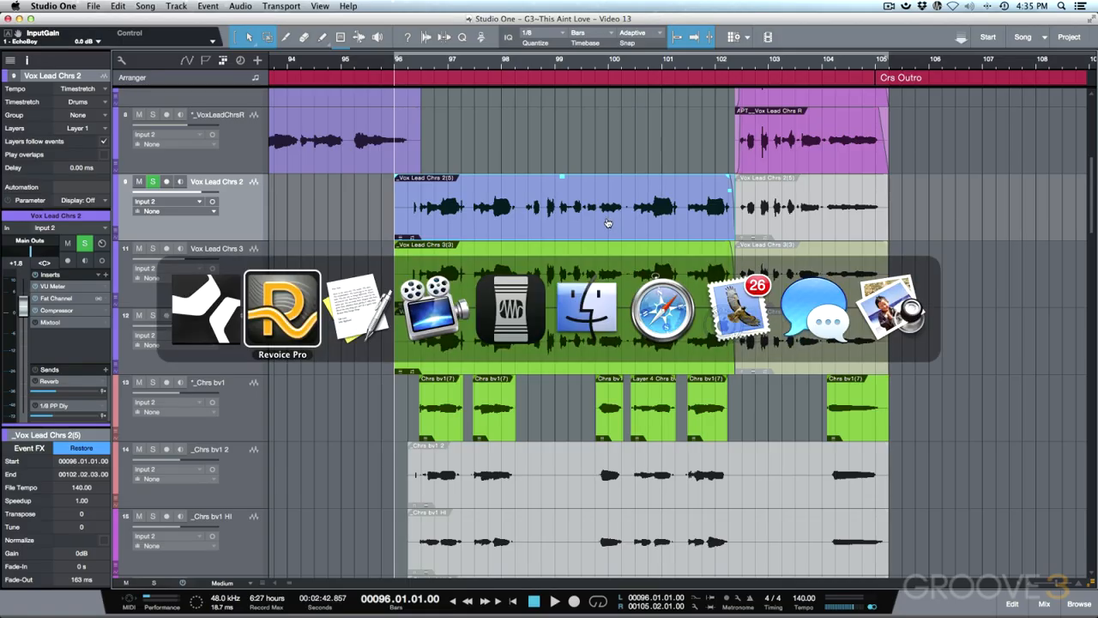
{"action": "left_click_drag", "start_coordinate": [588, 140], "coordinate": [588, 140]}
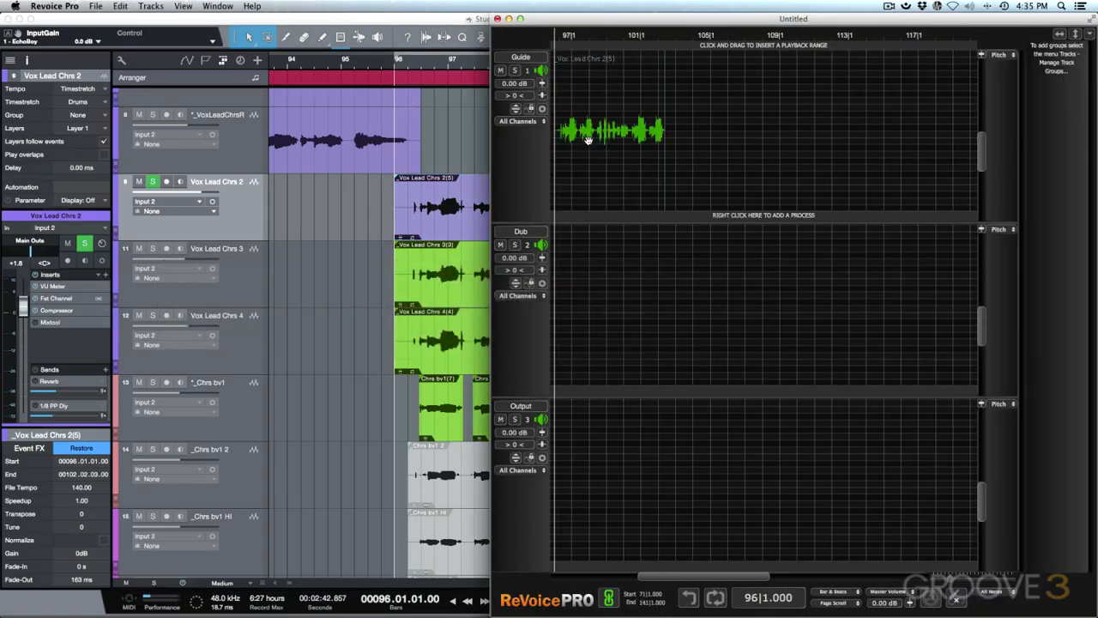
Step: Copy the Vox Lead Chrs event starting near bar 102 from Studio One into Revoice Pro's Guide track
{"action": "key", "text": "super+Tab"}
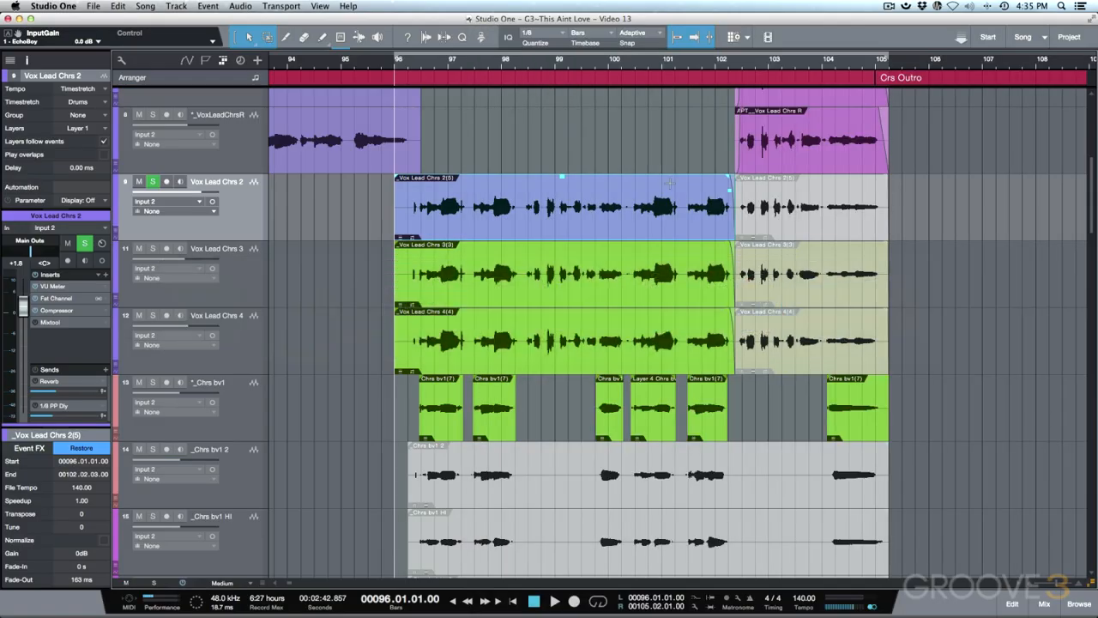
{"action": "scroll", "coordinate": [791, 236], "scroll_direction": "up", "scroll_amount": 4}
{"action": "left_click", "coordinate": [793, 244]}
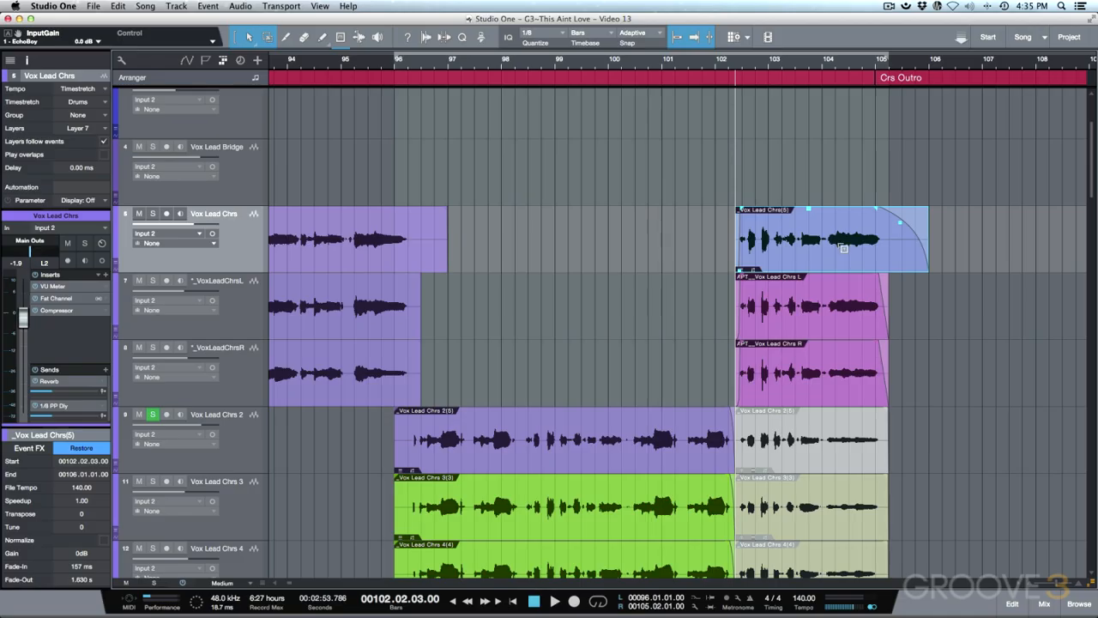
{"action": "key", "text": "super+Tab"}
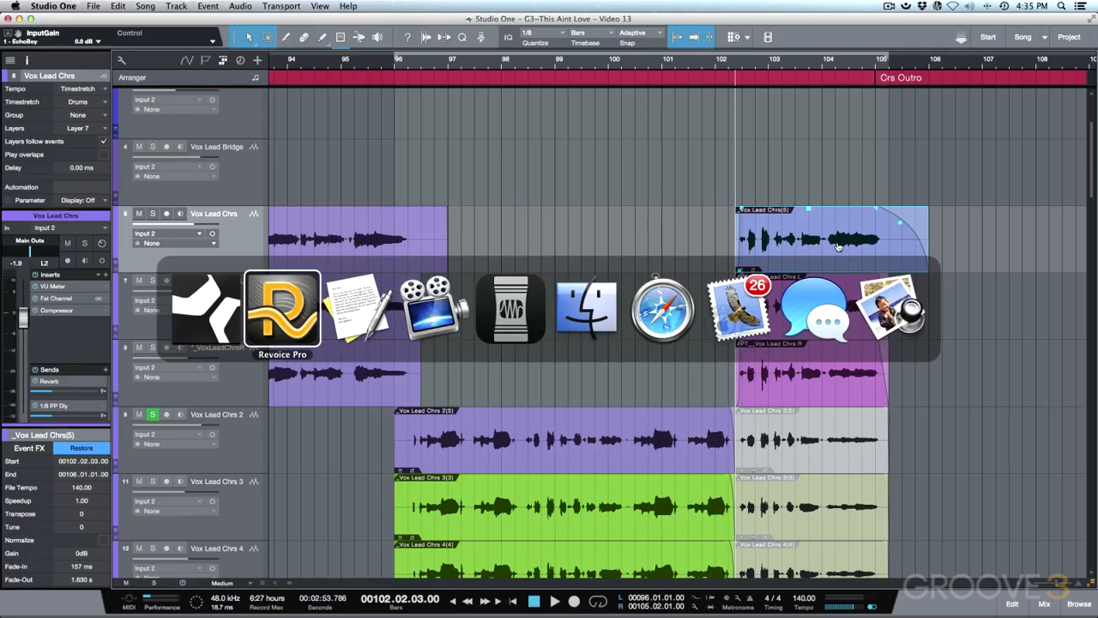
{"action": "key", "text": "space"}
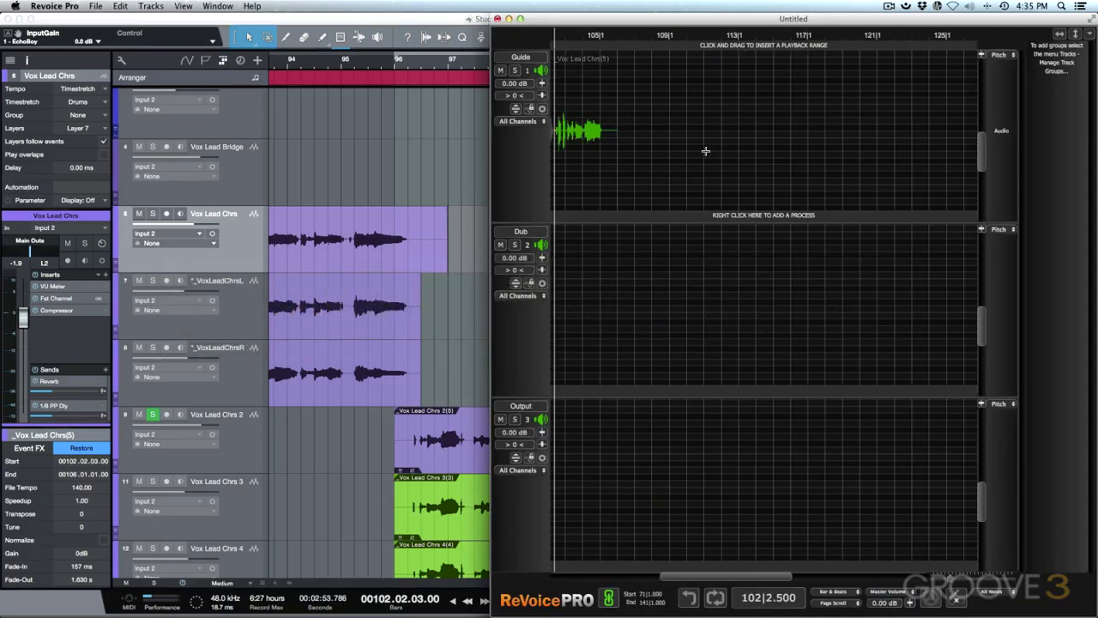
Step: Set the playback range around the lead vocal regions on the Guide track and audition it
{"action": "right_click", "coordinate": [571, 180]}
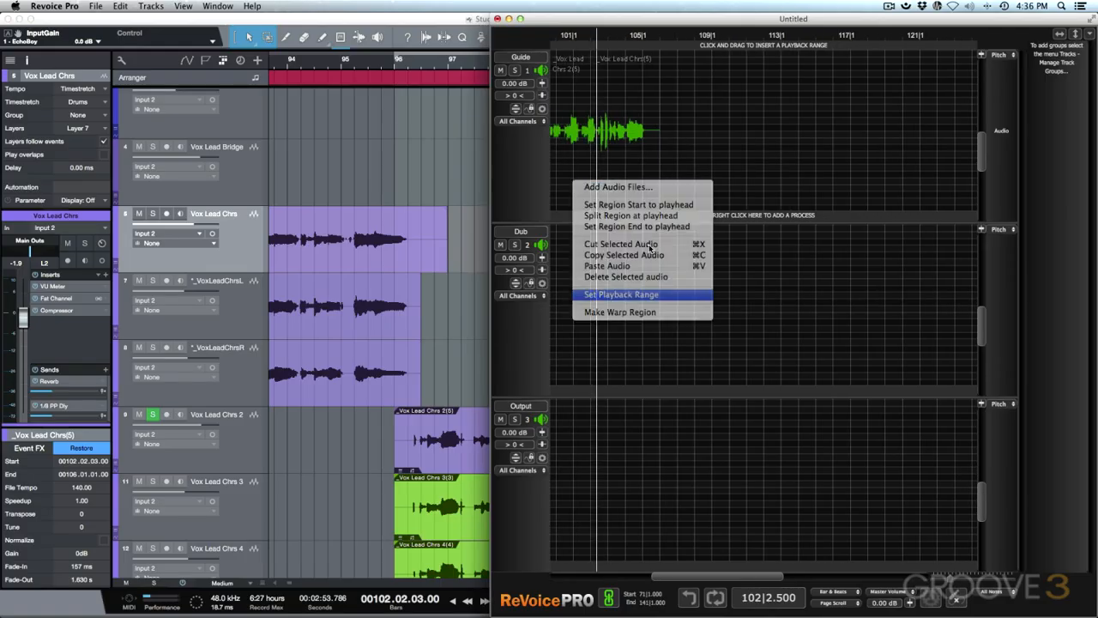
{"action": "left_click", "coordinate": [629, 293]}
{"action": "key", "text": "space"}
{"action": "key", "text": "space"}
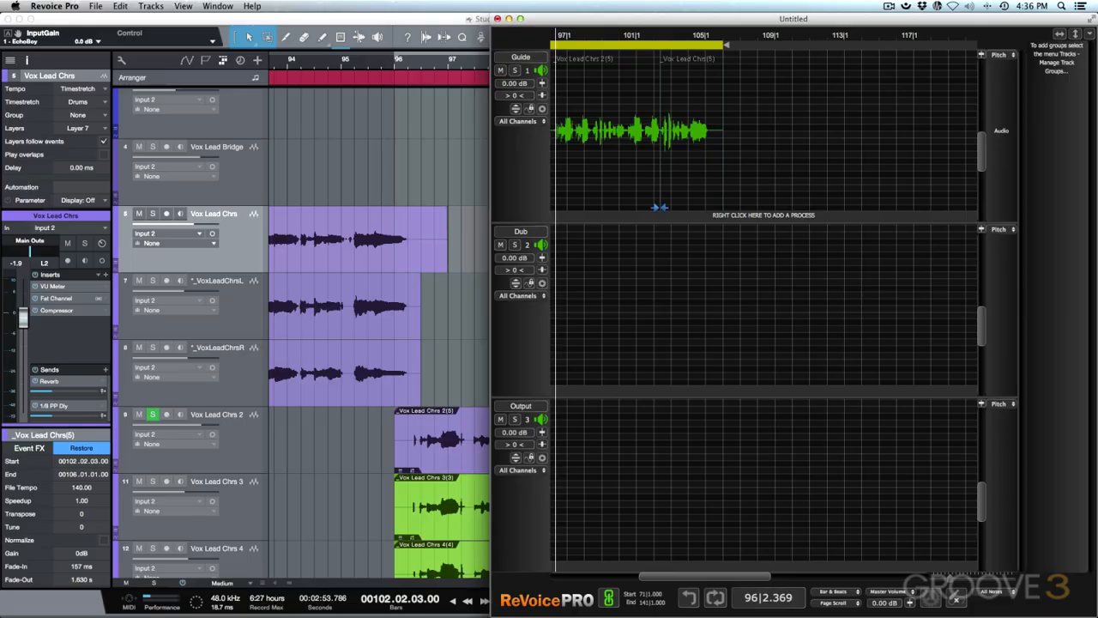
Step: Copy the six third-chorus events on Studio One's *_Chrs bv1 track and paste them into Revoice Pro's Dub track
{"action": "key", "text": "super+Tab"}
{"action": "scroll", "coordinate": [716, 335], "scroll_direction": "down", "scroll_amount": 2}
{"action": "scroll", "coordinate": [716, 335], "scroll_direction": "down", "scroll_amount": 3}
{"action": "left_click_drag", "start_coordinate": [916, 398], "coordinate": [396, 395]}
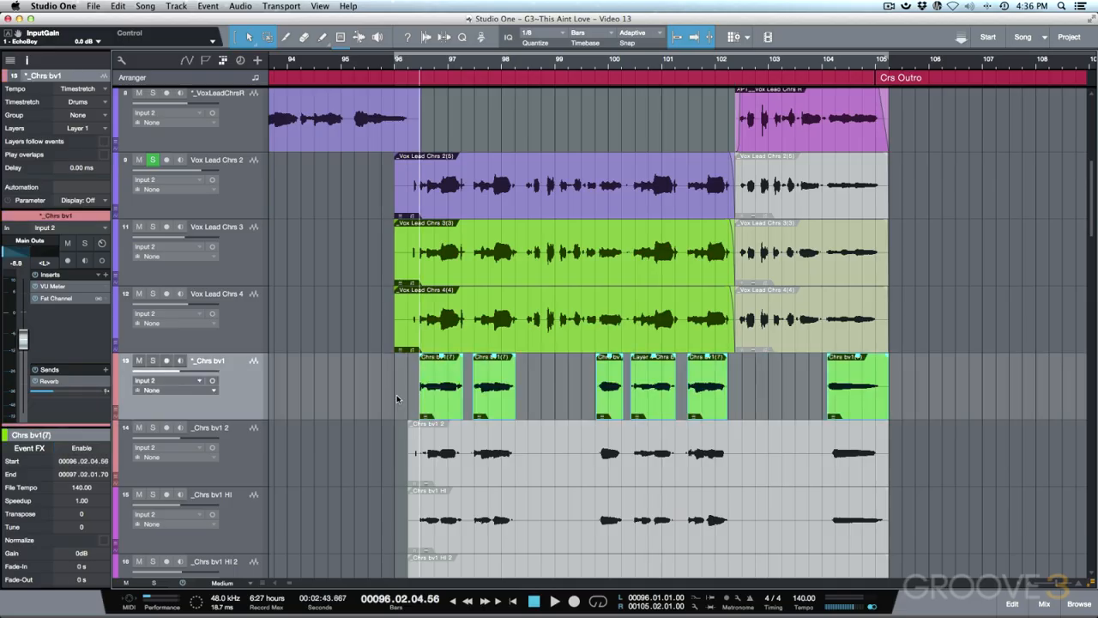
{"action": "key", "text": "super+Tab"}
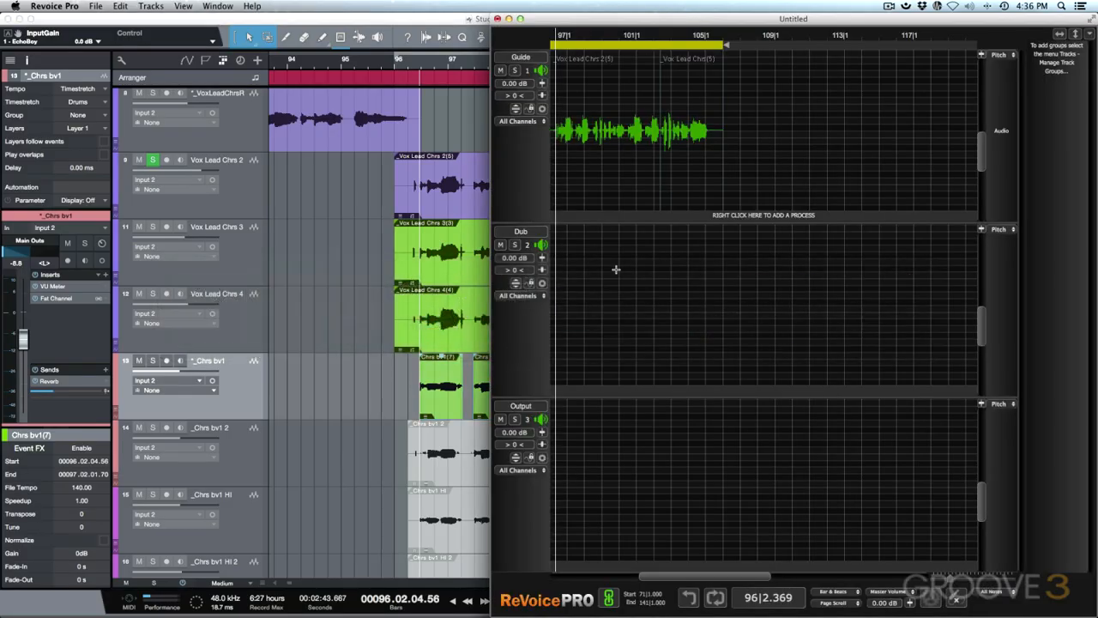
{"action": "right_click", "coordinate": [609, 301]}
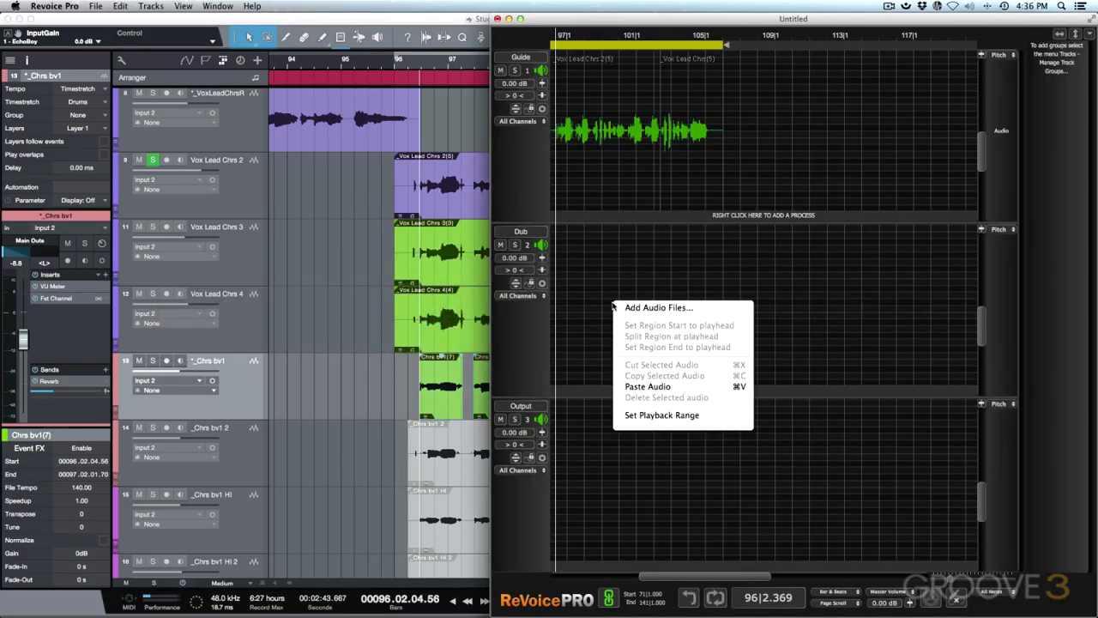
{"action": "left_click", "coordinate": [647, 387]}
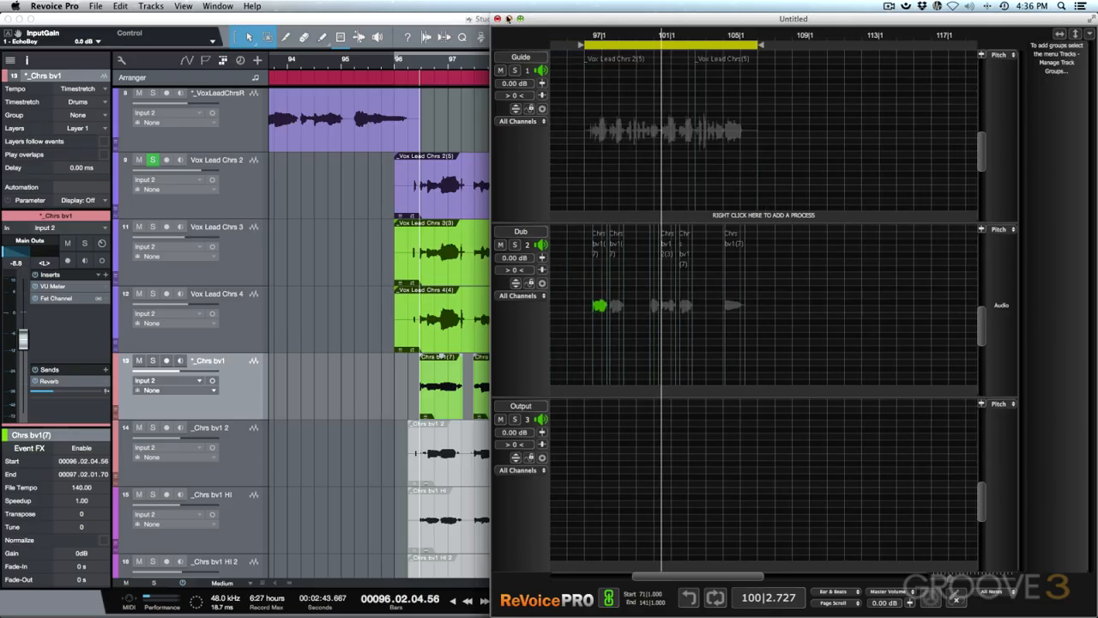
Step: Enlarge the Revoice Pro window and select all six backing-vocal regions on the Dub track
{"action": "left_click", "coordinate": [520, 18]}
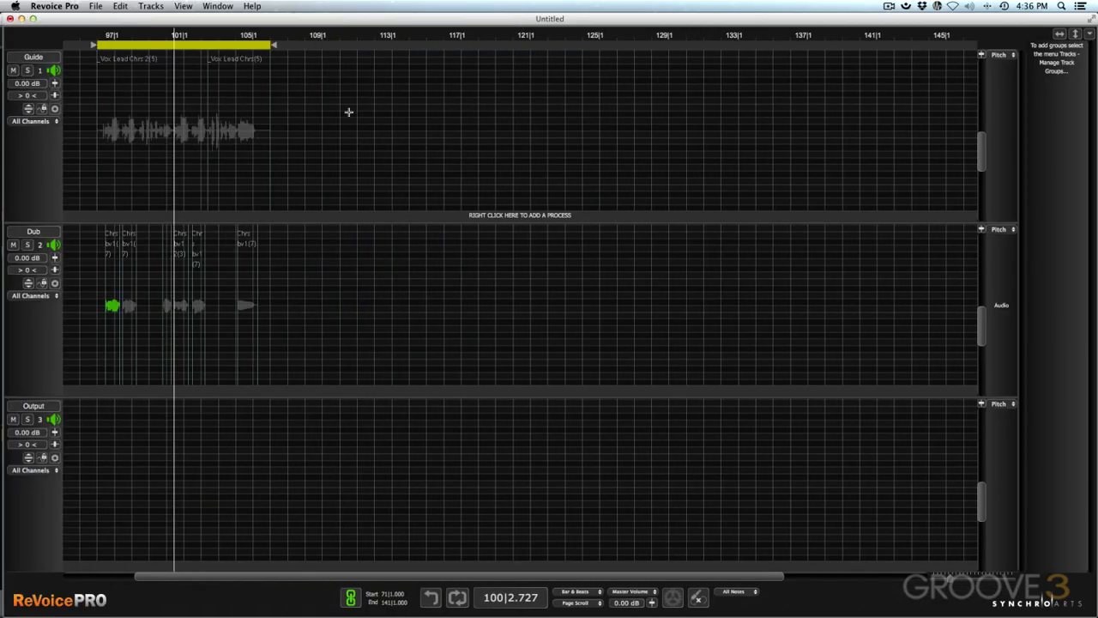
{"action": "key", "text": "super+Right"}
{"action": "key", "text": "super+Right"}
{"action": "key", "text": "super+Right"}
{"action": "key", "text": "super+Right"}
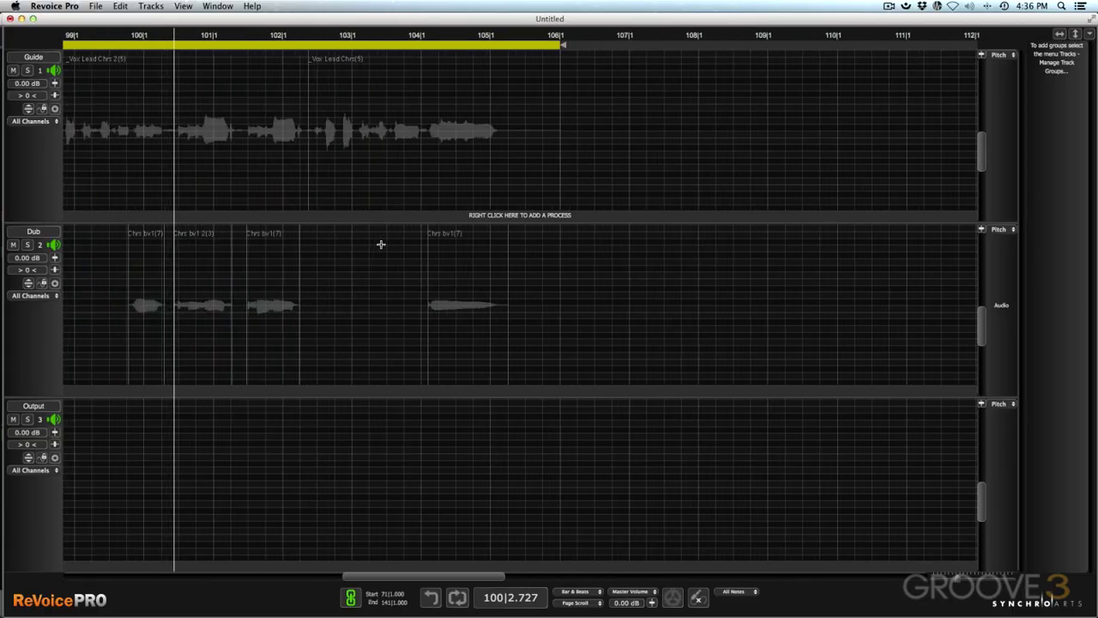
{"action": "key", "text": "super+Right"}
{"action": "key", "text": "super+Right"}
{"action": "scroll", "coordinate": [380, 245], "scroll_direction": "left", "scroll_amount": 5}
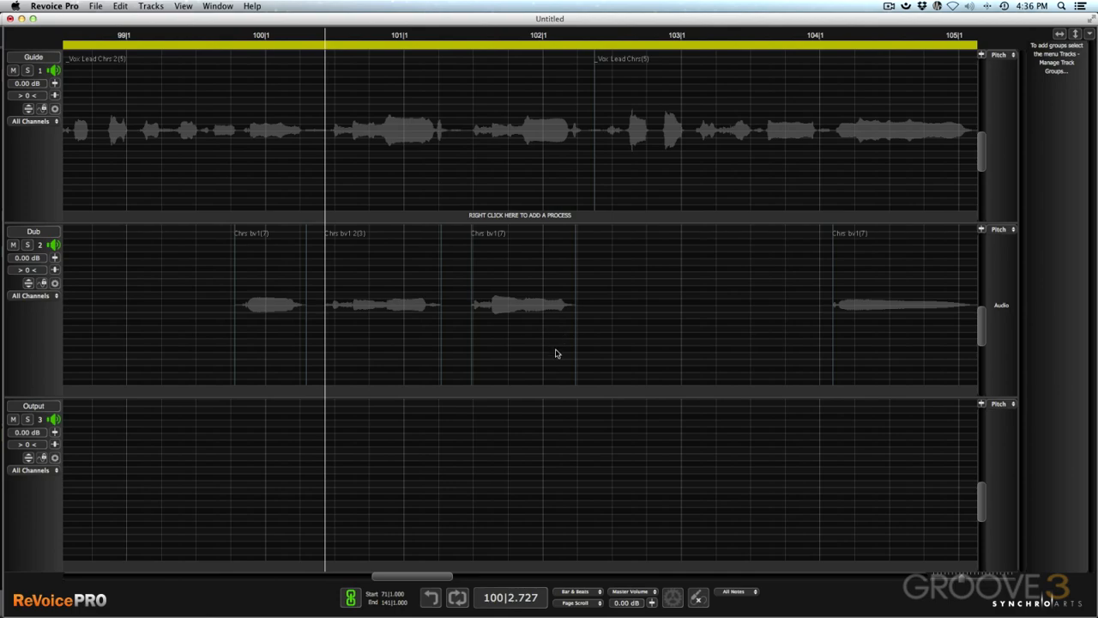
{"action": "key", "text": "super+Left"}
{"action": "key", "text": "super+Left"}
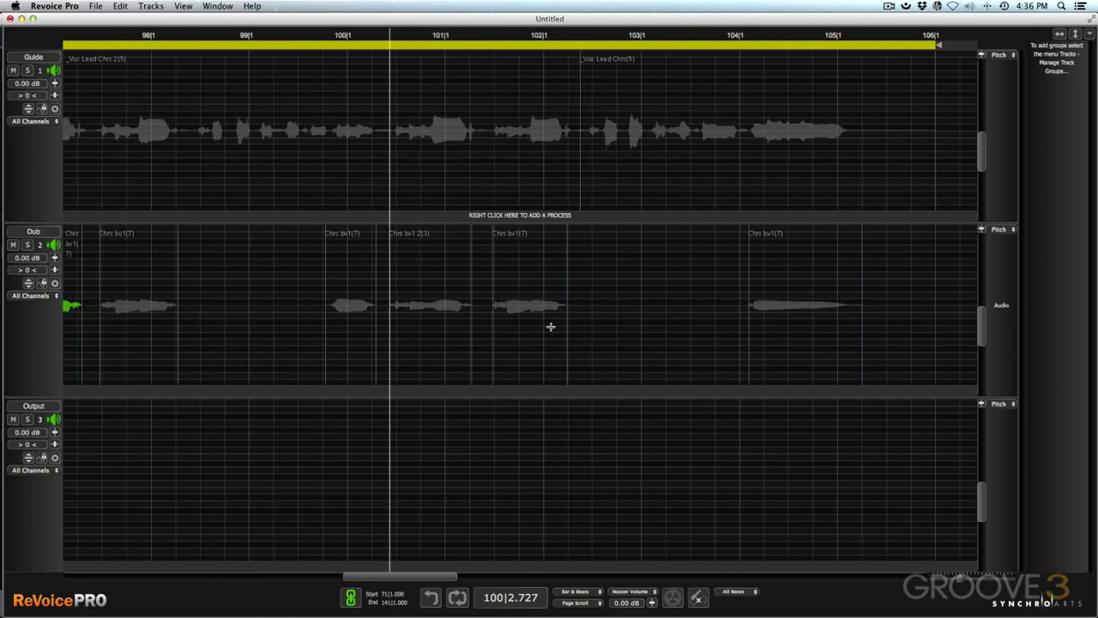
{"action": "left_click", "coordinate": [235, 332], "text": "shift"}
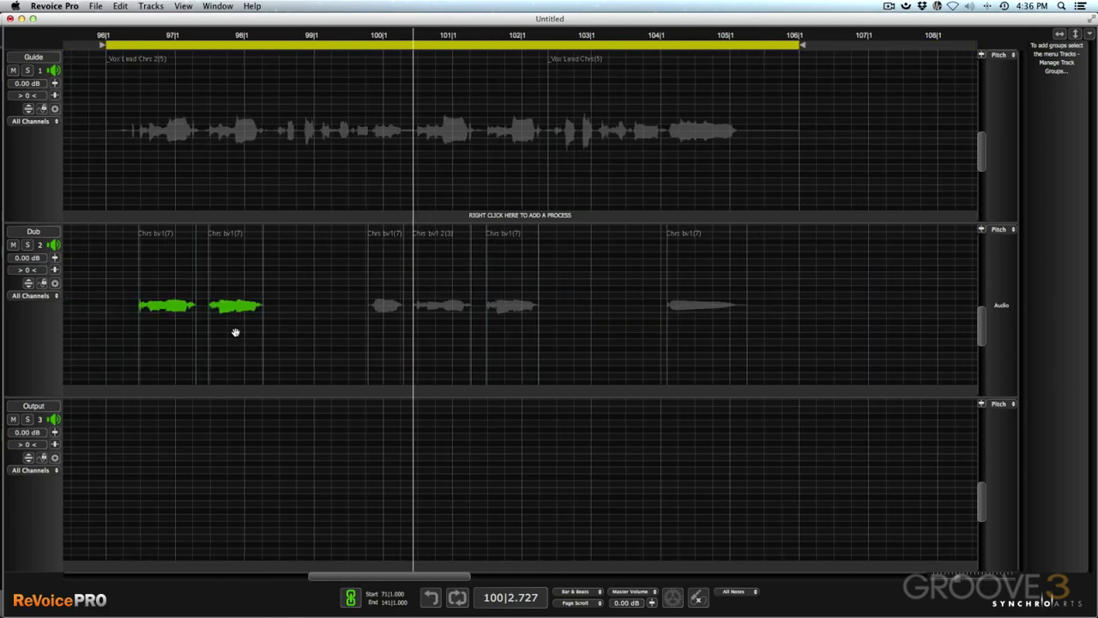
{"action": "left_click", "coordinate": [394, 330], "text": "shift"}
{"action": "left_click", "coordinate": [436, 326], "text": "shift"}
{"action": "left_click", "coordinate": [503, 325], "text": "shift"}
{"action": "left_click", "coordinate": [699, 321], "text": "shift"}
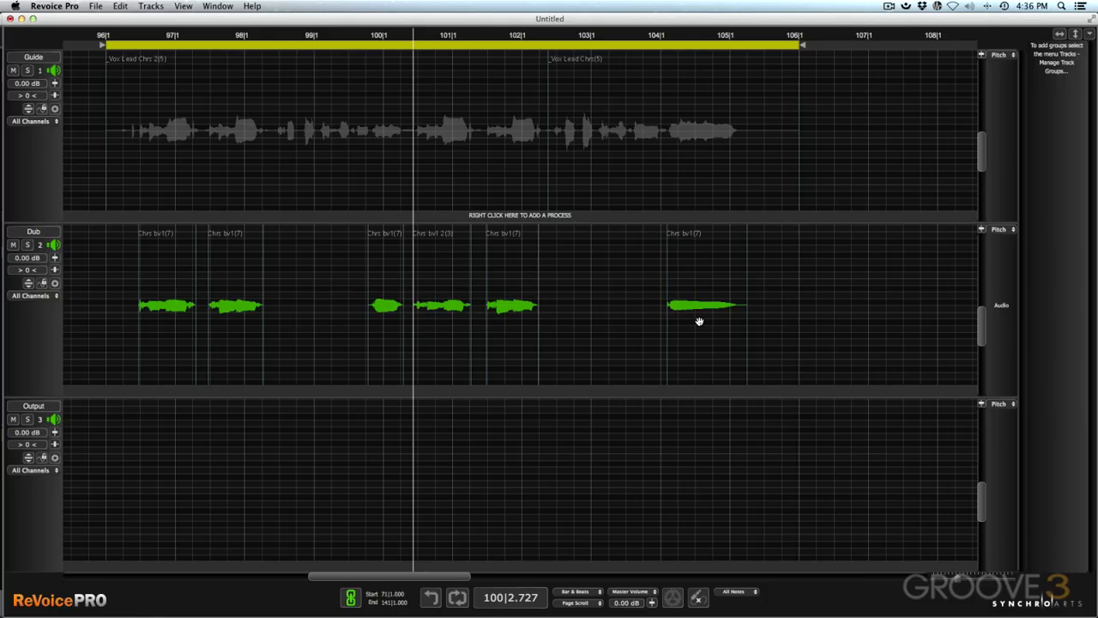
Step: Set up a new APT process for the selected audio with the Gaps in Dub Slightly Loose Time & Pitch preset
{"action": "right_click", "coordinate": [539, 214]}
{"action": "left_click", "coordinate": [613, 253]}
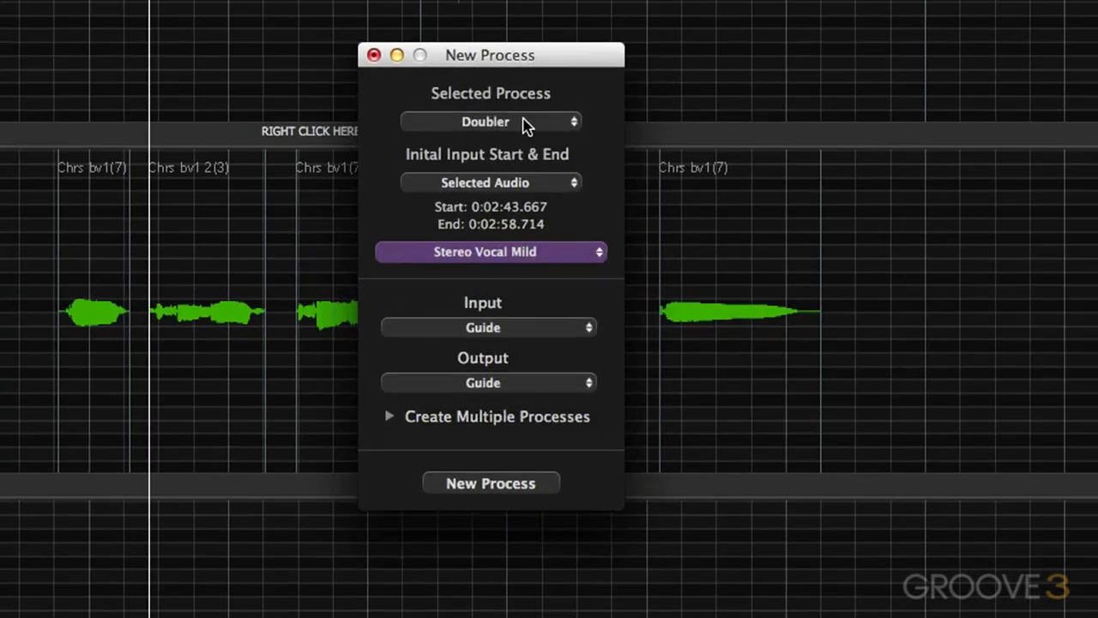
{"action": "left_click", "coordinate": [525, 125]}
{"action": "left_click", "coordinate": [520, 112]}
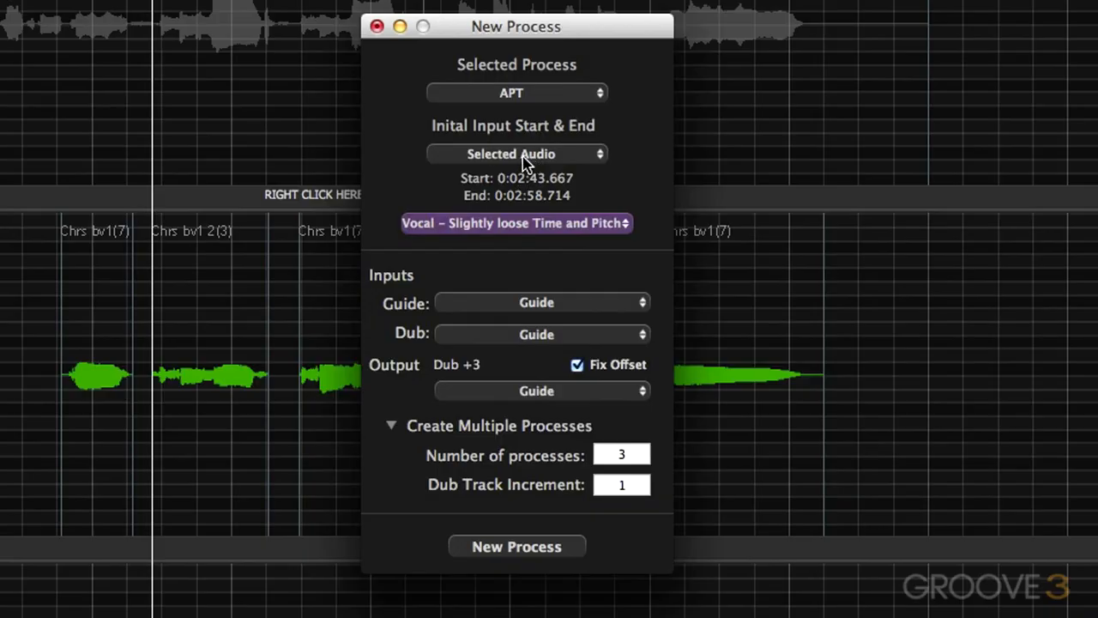
{"action": "left_click", "coordinate": [529, 225]}
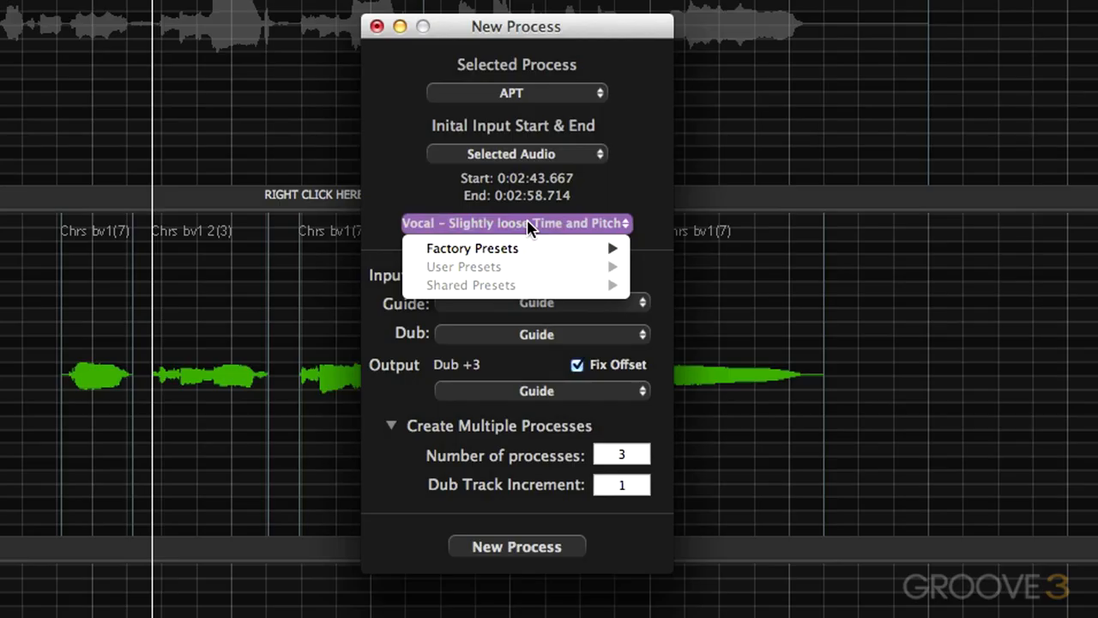
{"action": "mouse_move", "coordinate": [528, 249]}
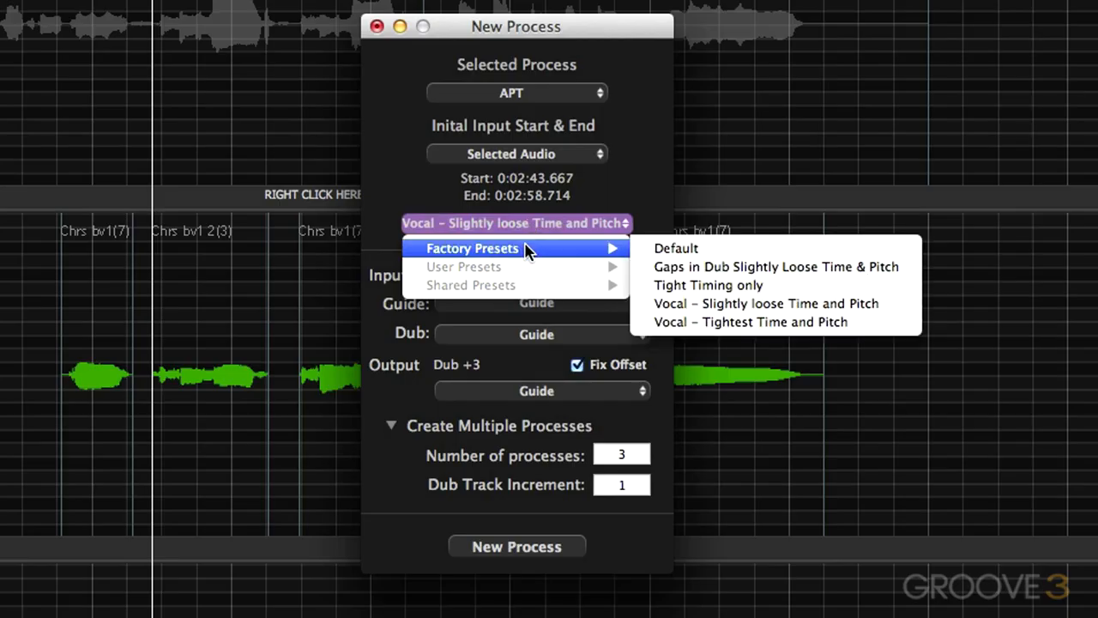
{"action": "left_click", "coordinate": [748, 266]}
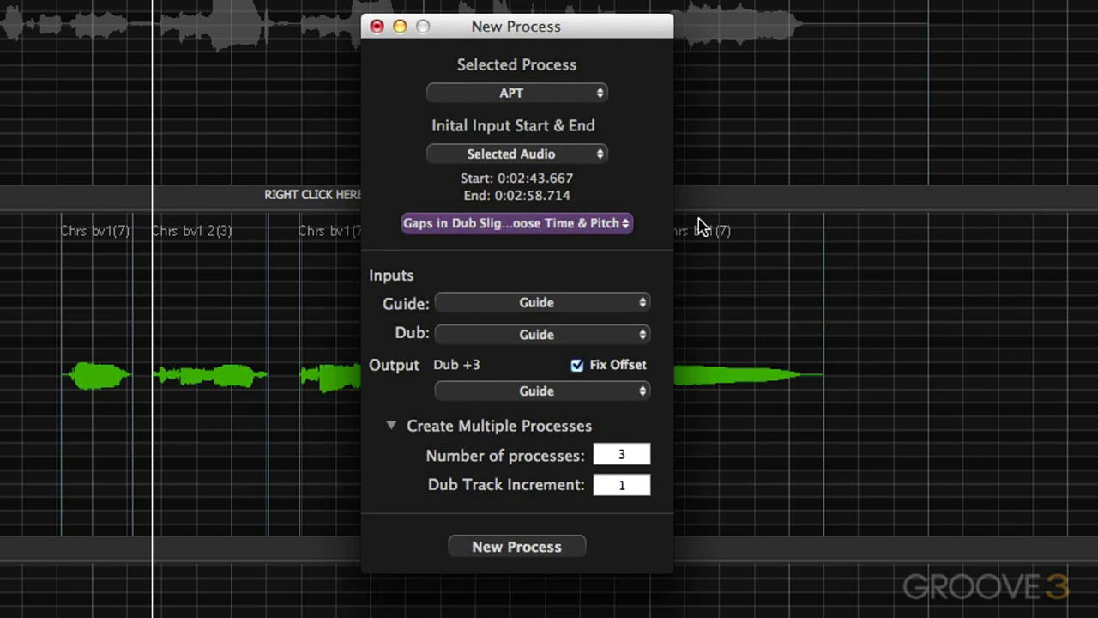
Step: Assign the APT process to the Guide, Dub and Output tracks without a fixed offset or multiple processes, and create it
{"action": "left_click", "coordinate": [555, 306]}
{"action": "left_click", "coordinate": [558, 308]}
{"action": "left_click", "coordinate": [530, 339]}
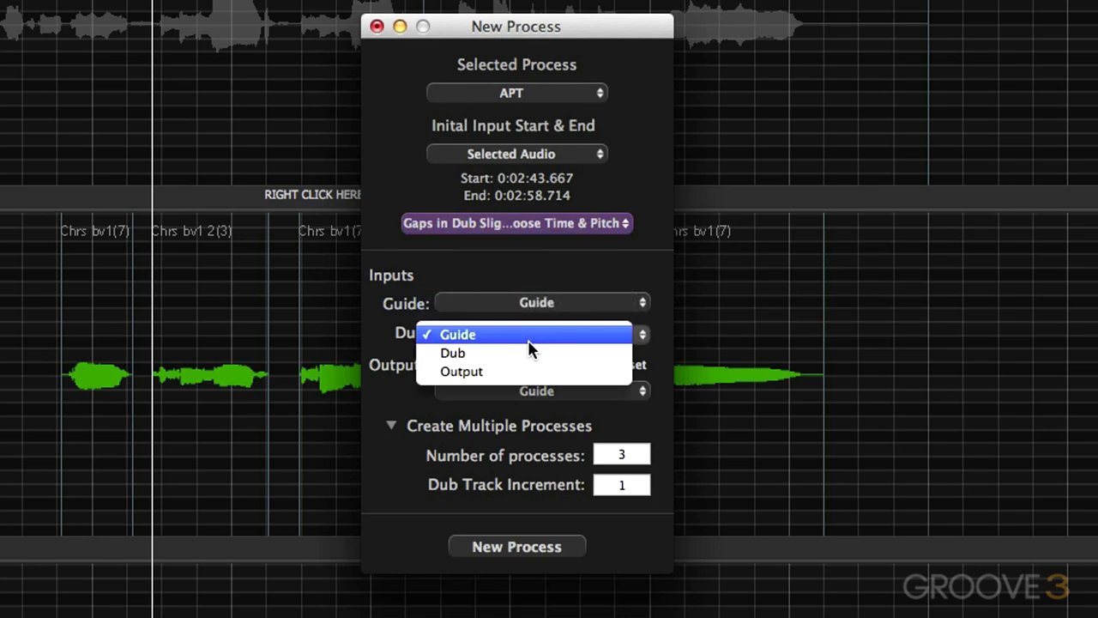
{"action": "left_click", "coordinate": [530, 354]}
{"action": "left_click", "coordinate": [552, 389]}
{"action": "left_click", "coordinate": [550, 391]}
{"action": "left_click", "coordinate": [392, 424]}
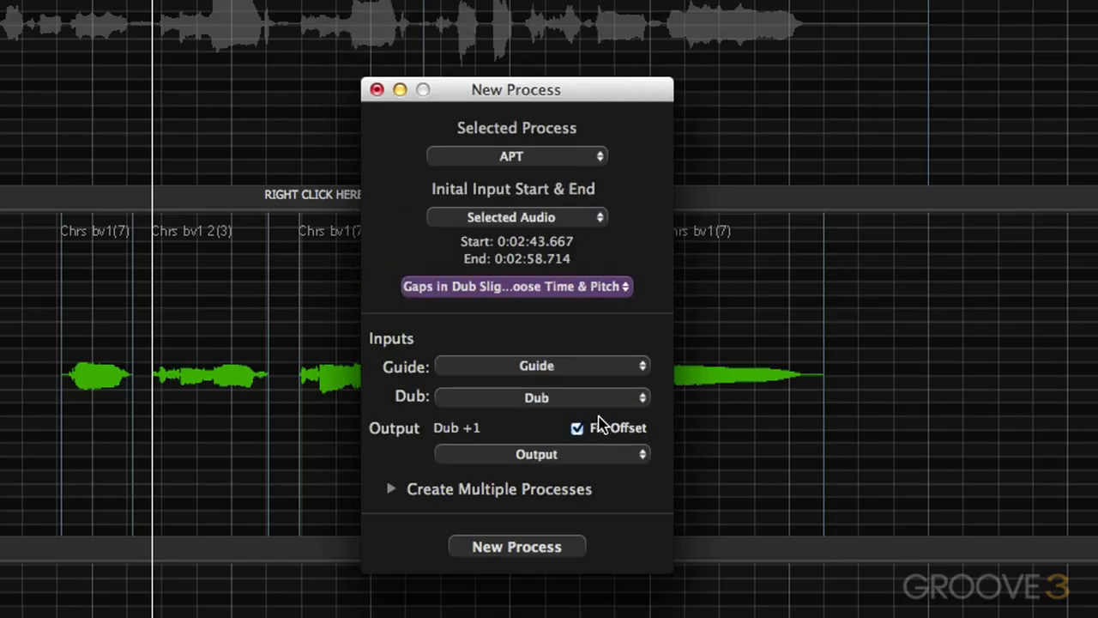
{"action": "left_click", "coordinate": [579, 427]}
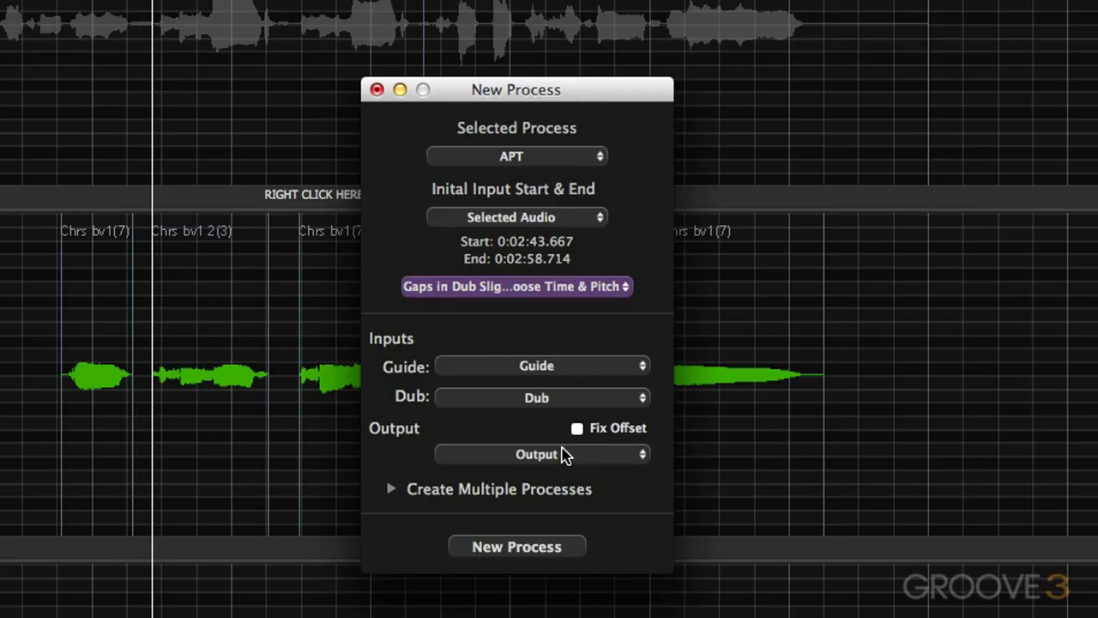
{"action": "left_click", "coordinate": [537, 554]}
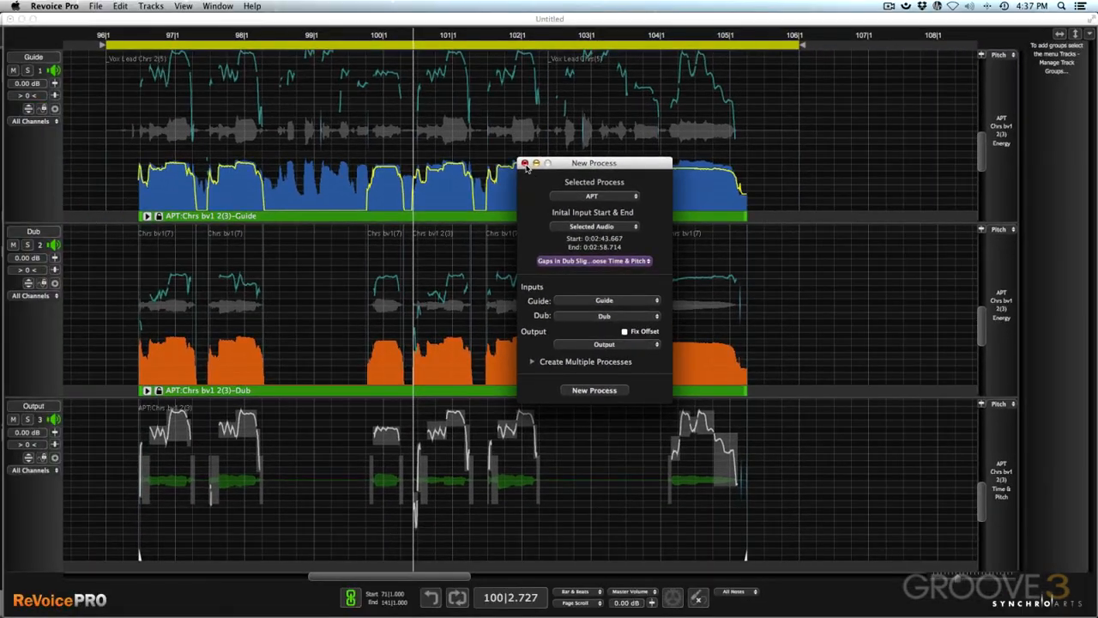
Step: Turn off pitch transfer in the backing-vocal APT process and set its timing tolerance to 24 ms
{"action": "left_click", "coordinate": [461, 131]}
{"action": "double_click", "coordinate": [527, 167]}
{"action": "left_click_drag", "start_coordinate": [375, 231], "coordinate": [640, 157]}
{"action": "left_click", "coordinate": [420, 269]}
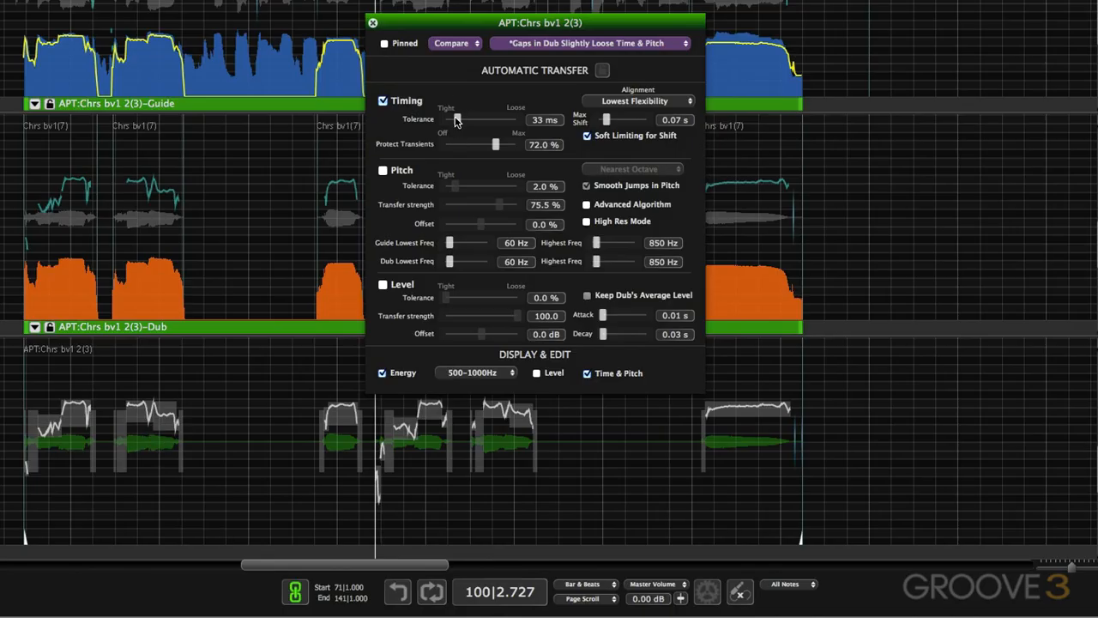
{"action": "left_click_drag", "start_coordinate": [455, 120], "coordinate": [452, 122]}
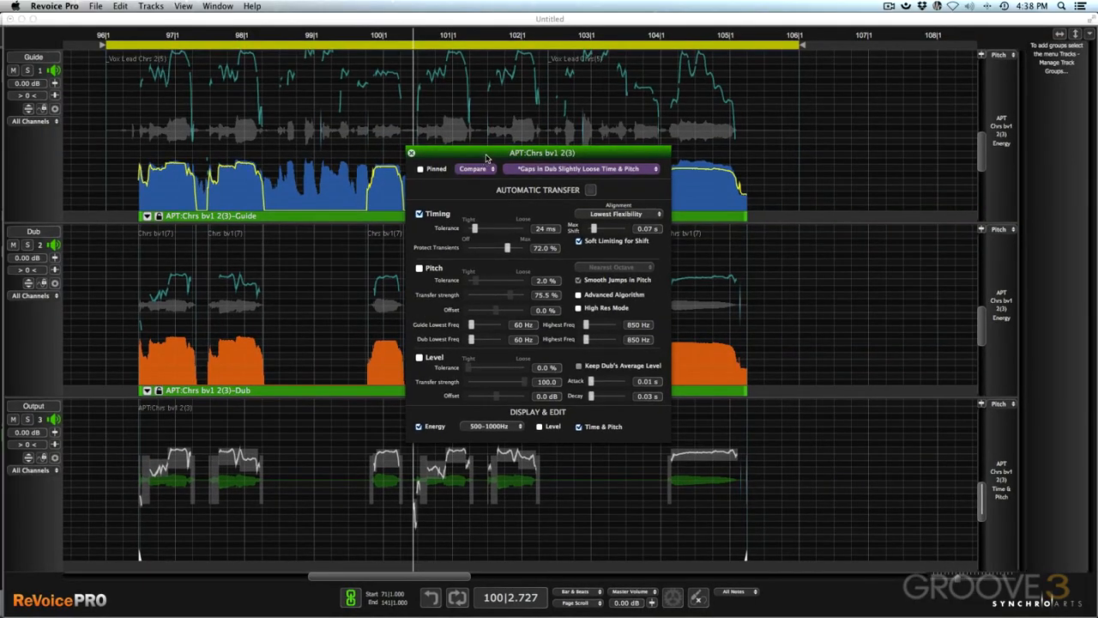
{"action": "left_click_drag", "start_coordinate": [487, 157], "coordinate": [603, 145]}
{"action": "left_click", "coordinate": [529, 140]}
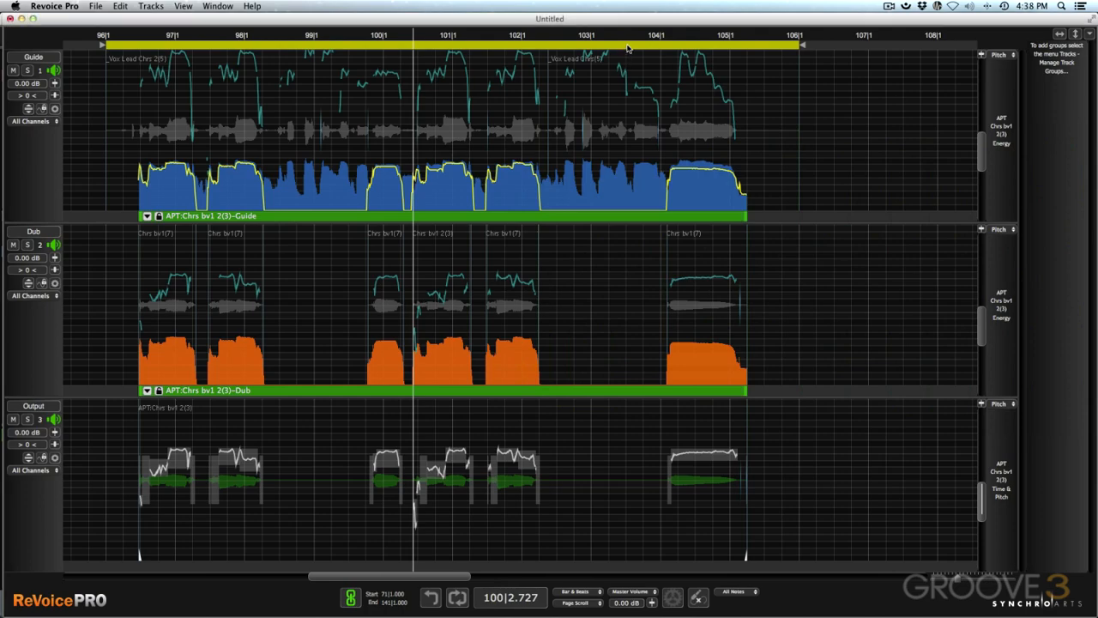
Step: Solo the Guide and Output tracks and audition the aligned backing vocals from just before their first phrase
{"action": "left_click", "coordinate": [28, 70]}
{"action": "left_click", "coordinate": [27, 419]}
{"action": "left_click", "coordinate": [135, 34]}
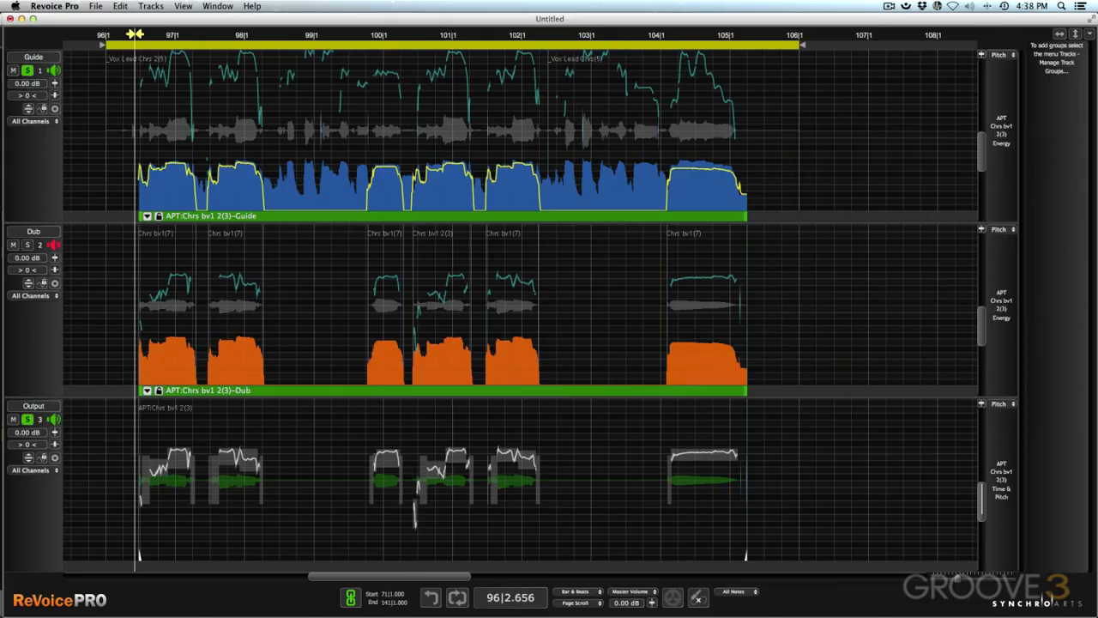
{"action": "key", "text": "space"}
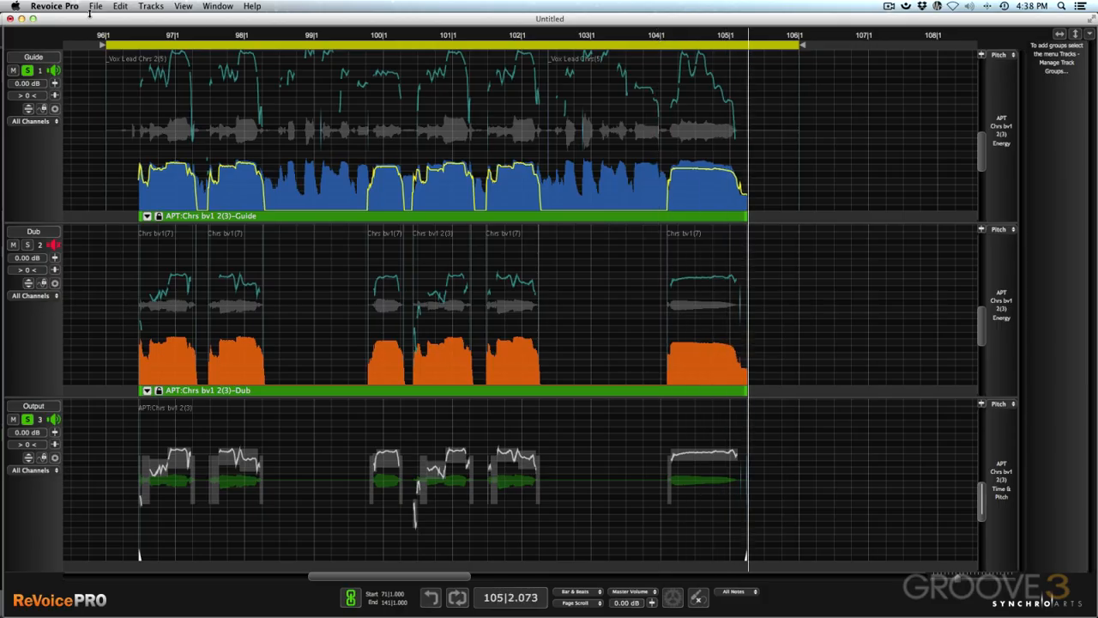
Step: Shrink the Revoice Pro window, move it clear of the Studio One arrangement and examine the backing-vocal tracks below Chrs bv1
{"action": "left_click", "coordinate": [33, 20]}
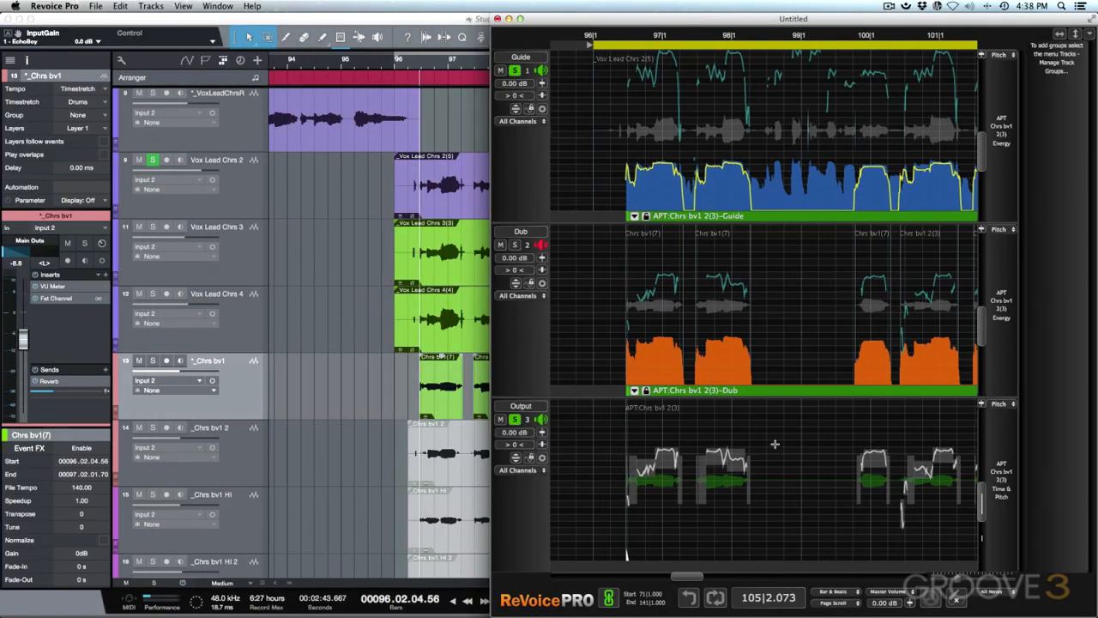
{"action": "left_click_drag", "start_coordinate": [774, 443], "coordinate": [437, 254]}
{"action": "left_click_drag", "start_coordinate": [661, 398], "coordinate": [762, 437]}
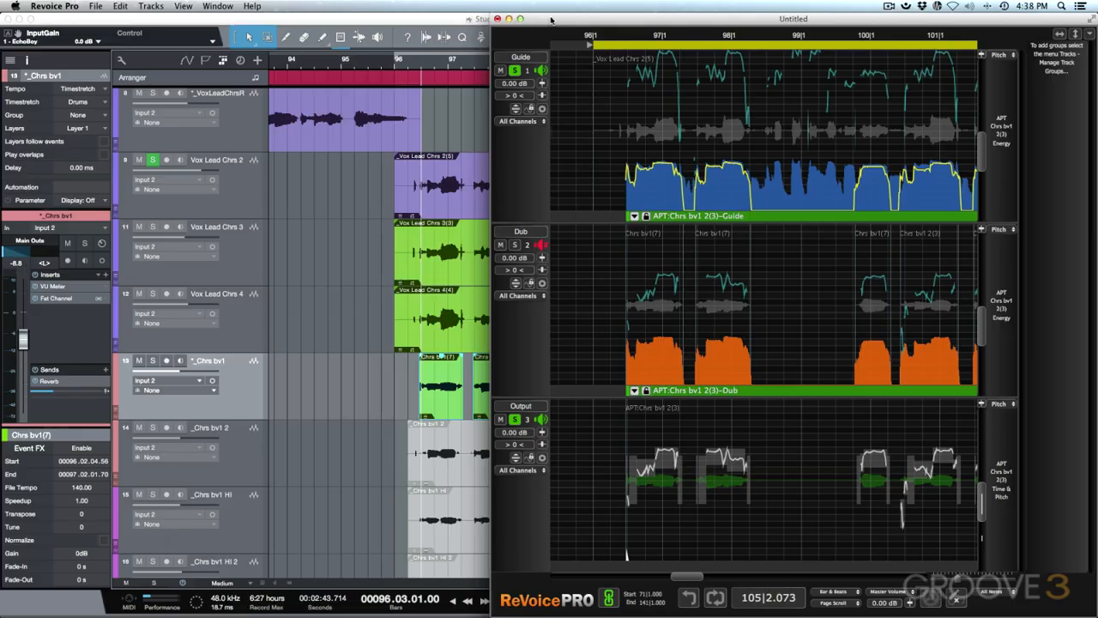
{"action": "left_click_drag", "start_coordinate": [551, 20], "coordinate": [1097, 69]}
{"action": "scroll", "coordinate": [529, 363], "scroll_direction": "down", "scroll_amount": 5}
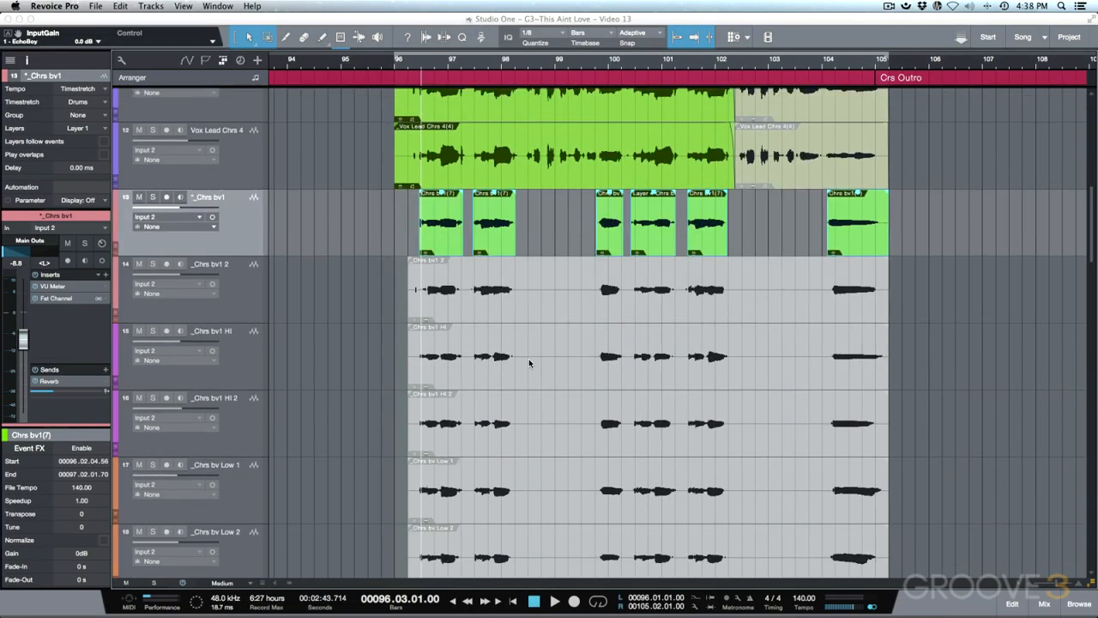
{"action": "scroll", "coordinate": [495, 302], "scroll_direction": "down", "scroll_amount": 2}
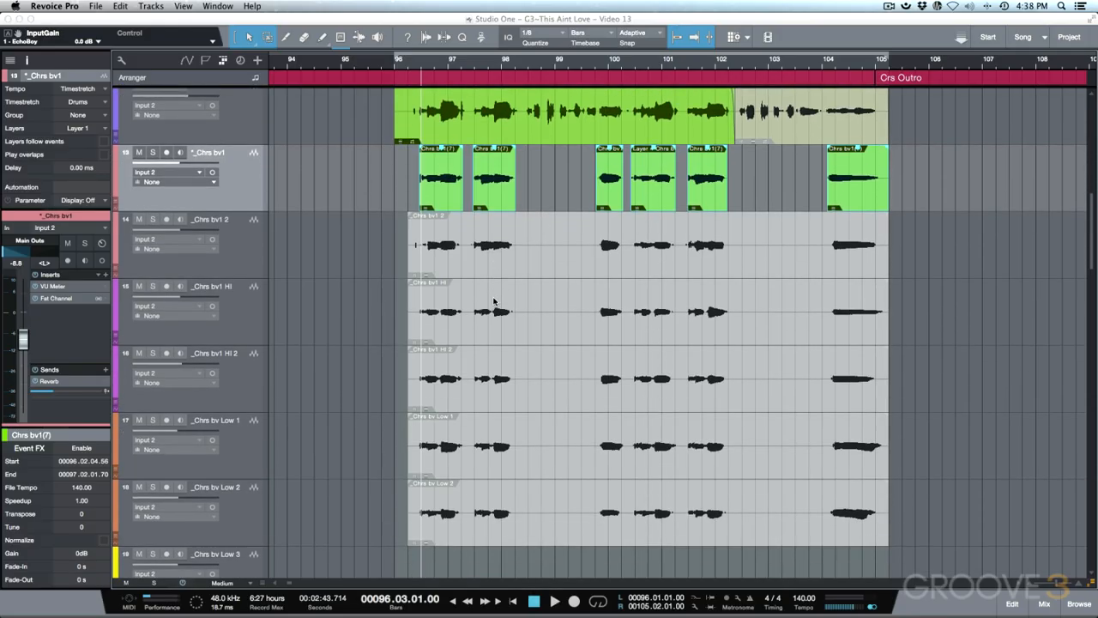
{"action": "scroll", "coordinate": [524, 322], "scroll_direction": "up", "scroll_amount": 1}
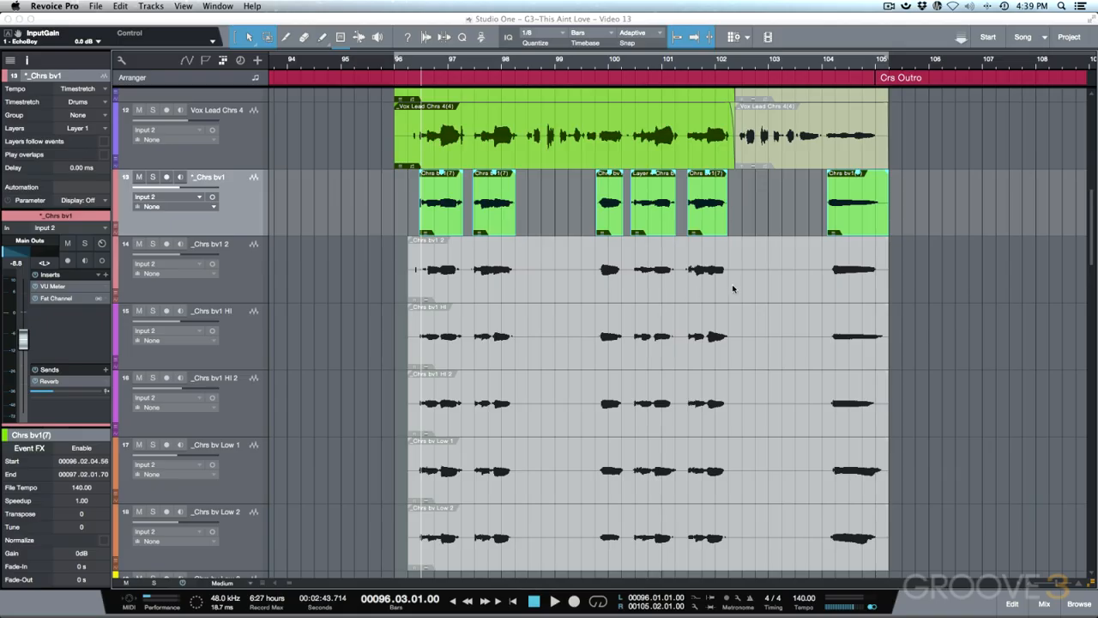
Step: Bring the Revoice Pro window back into view and close its untitled document without saving
{"action": "left_click_drag", "start_coordinate": [1097, 146], "coordinate": [365, 3]}
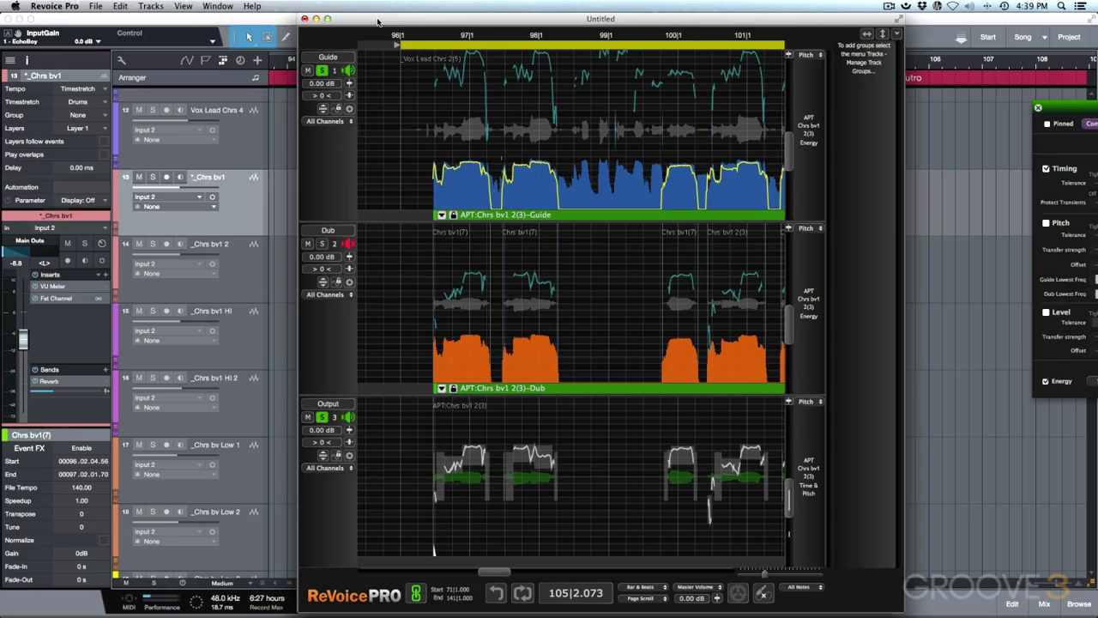
{"action": "left_click", "coordinate": [304, 18]}
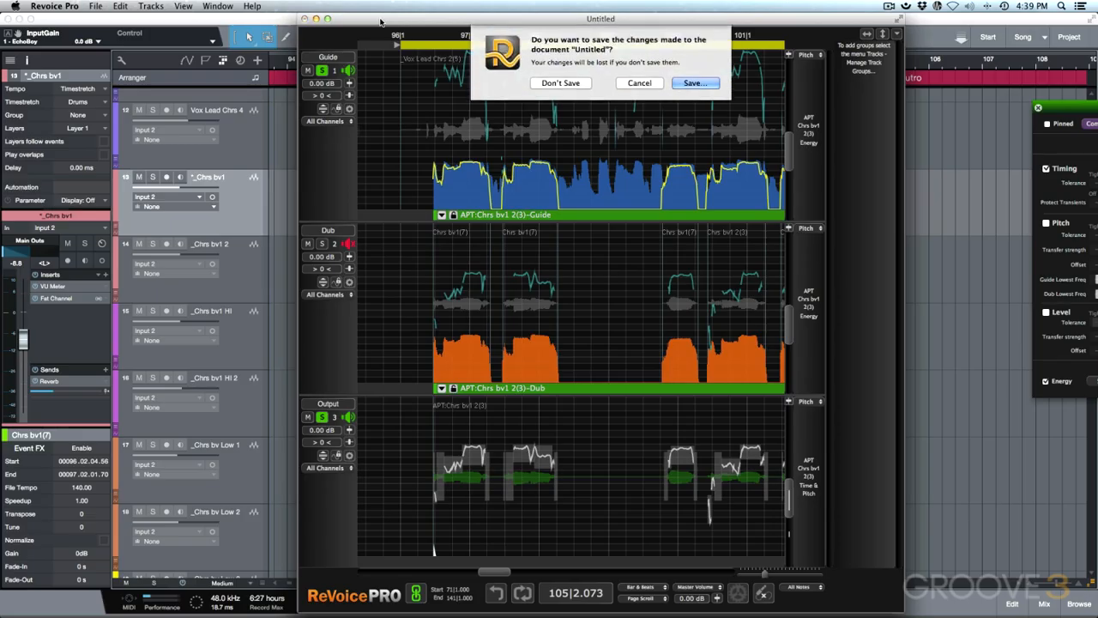
{"action": "left_click", "coordinate": [553, 84]}
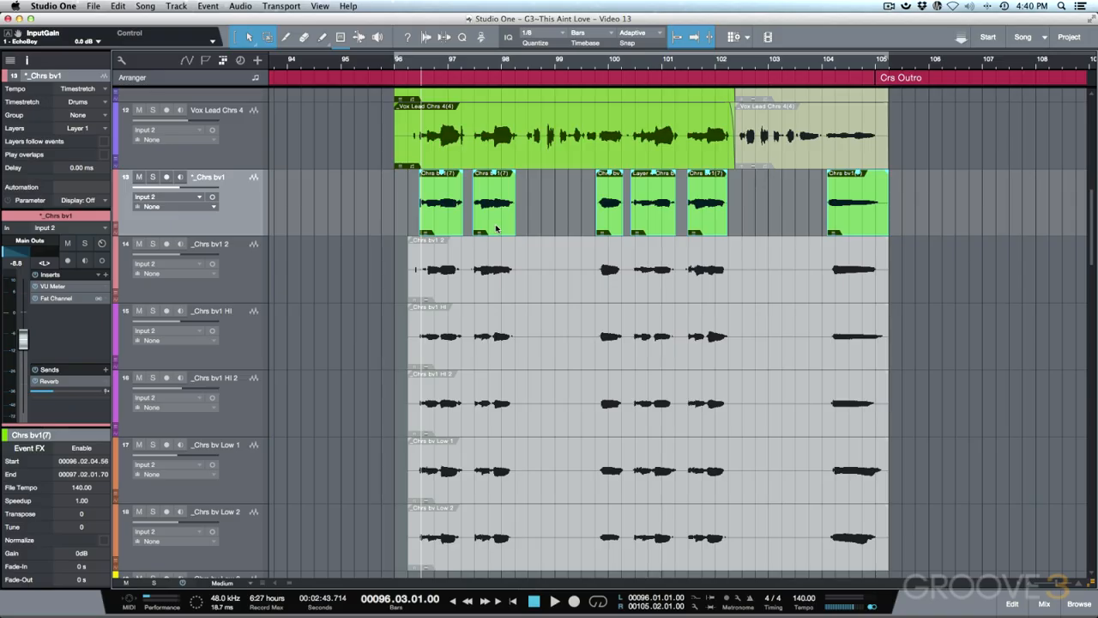
Step: Select the muted events on the five tracks from _Chrs bv1 2 to _Chrs bv Low 2 and unmute them
{"action": "scroll", "coordinate": [590, 293], "scroll_direction": "up", "scroll_amount": 1}
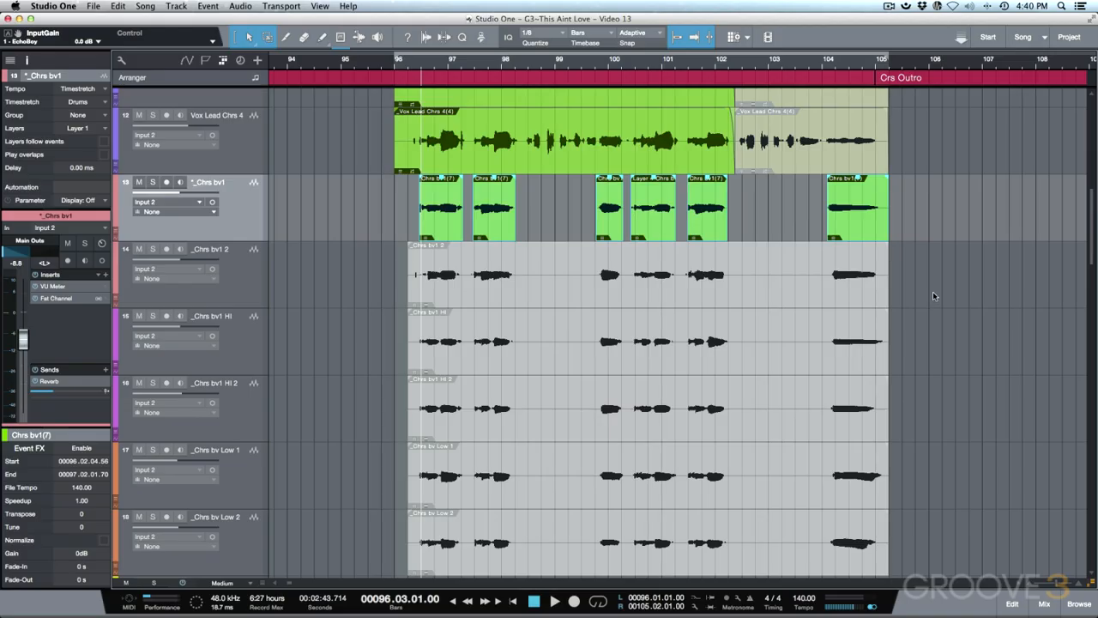
{"action": "left_click_drag", "start_coordinate": [931, 243], "coordinate": [752, 514]}
{"action": "left_click", "coordinate": [757, 298]}
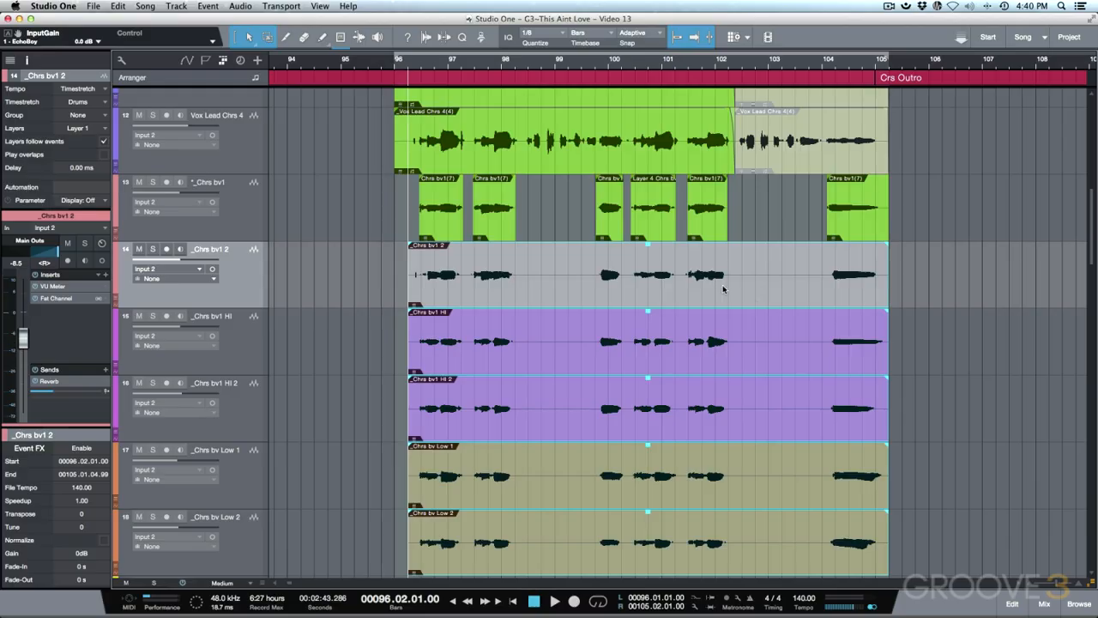
Step: Select the first Chrs bv1 event and compare the edited phrases' boundaries with the waveforms on the other vocal tracks
{"action": "left_click", "coordinate": [448, 222]}
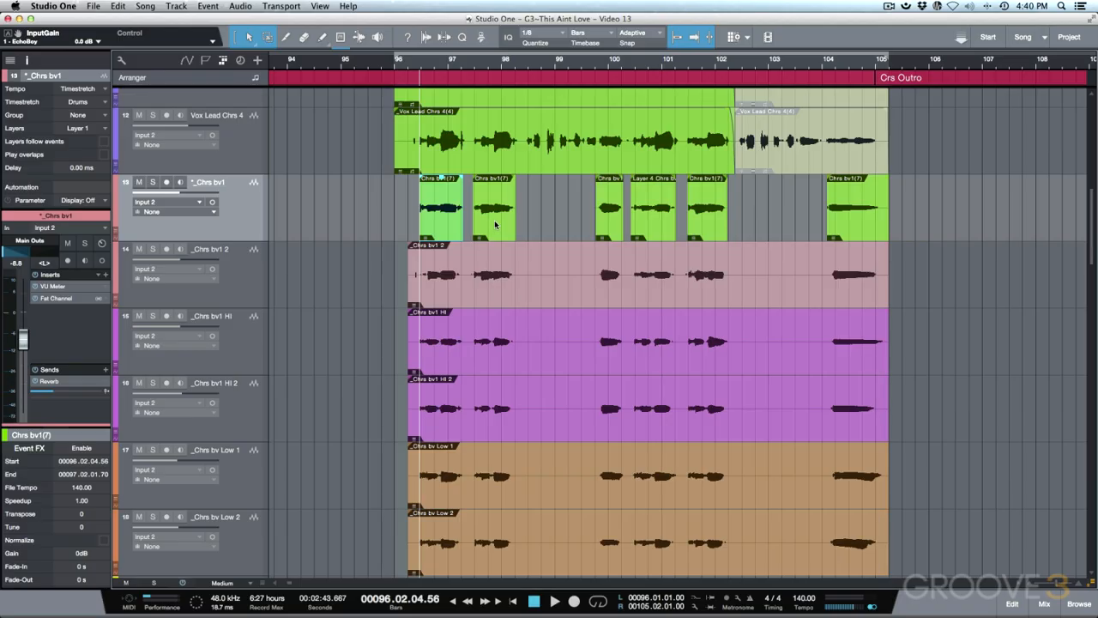
{"action": "key", "text": "e"}
{"action": "key", "text": "e"}
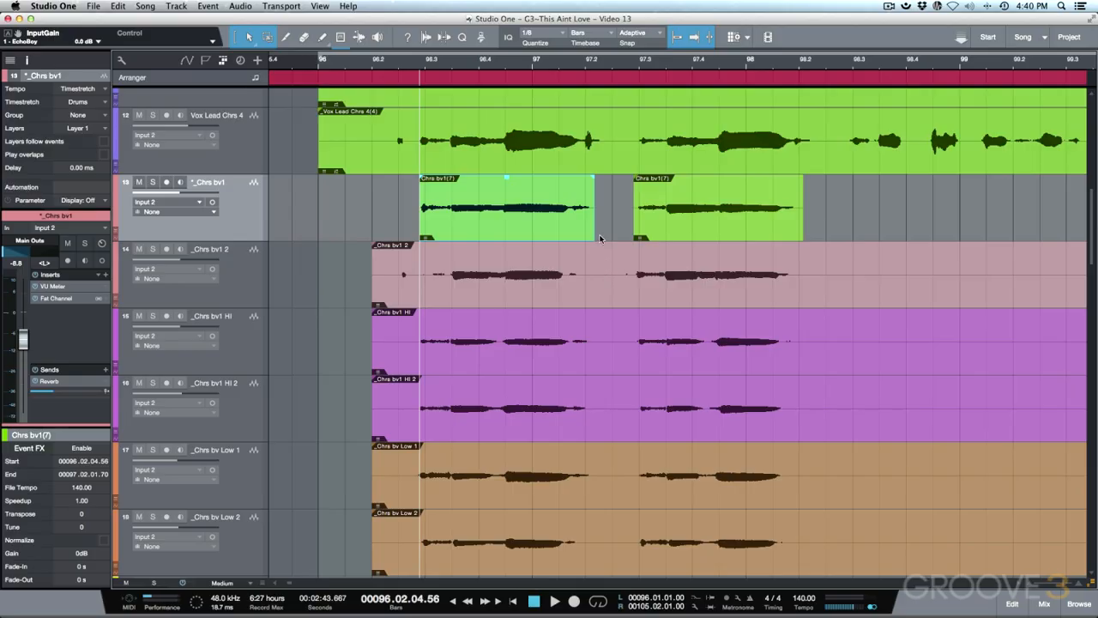
{"action": "scroll", "coordinate": [602, 238], "scroll_direction": "up", "scroll_amount": 3}
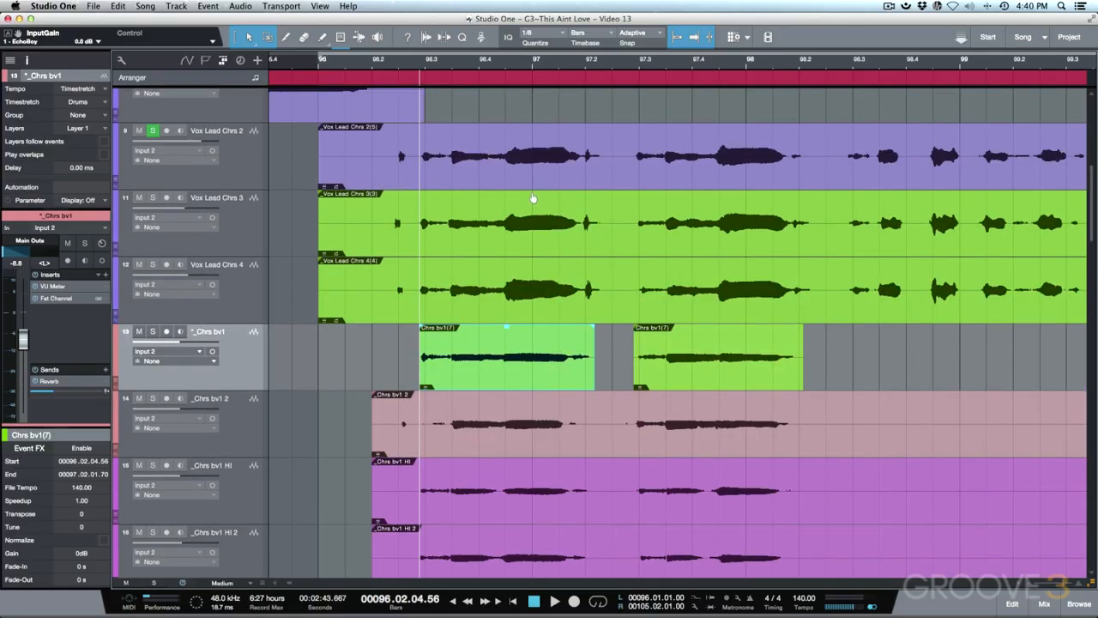
{"action": "scroll", "coordinate": [532, 198], "scroll_direction": "down", "scroll_amount": 3}
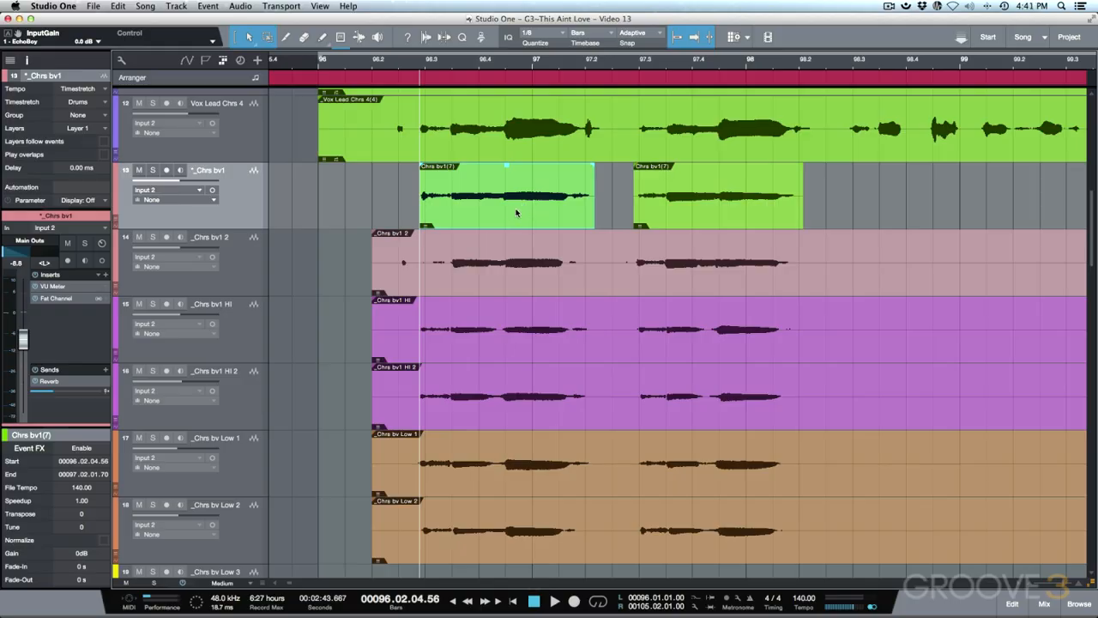
{"action": "left_click", "coordinate": [619, 203]}
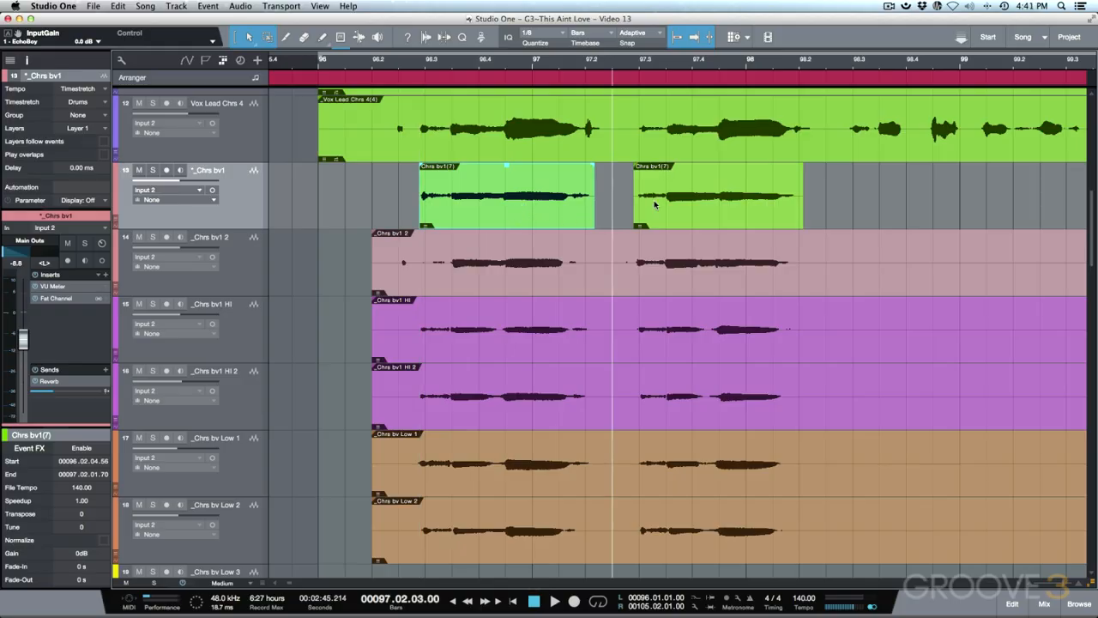
{"action": "scroll", "coordinate": [655, 205], "scroll_direction": "up", "scroll_amount": 2}
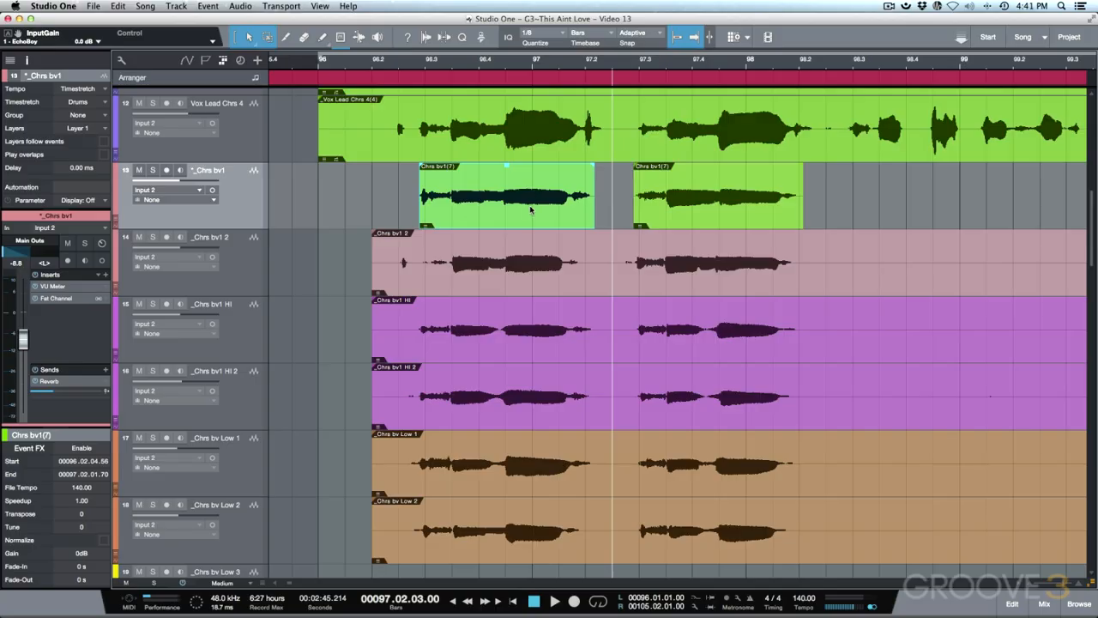
{"action": "scroll", "coordinate": [614, 262], "scroll_direction": "right", "scroll_amount": 6}
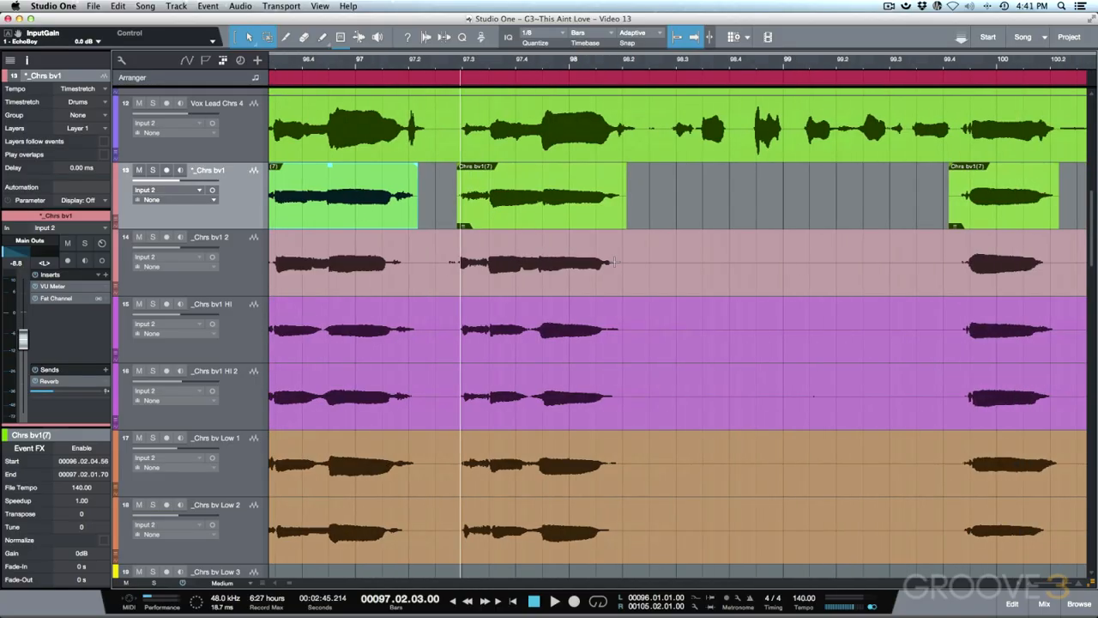
{"action": "scroll", "coordinate": [614, 262], "scroll_direction": "right", "scroll_amount": 2}
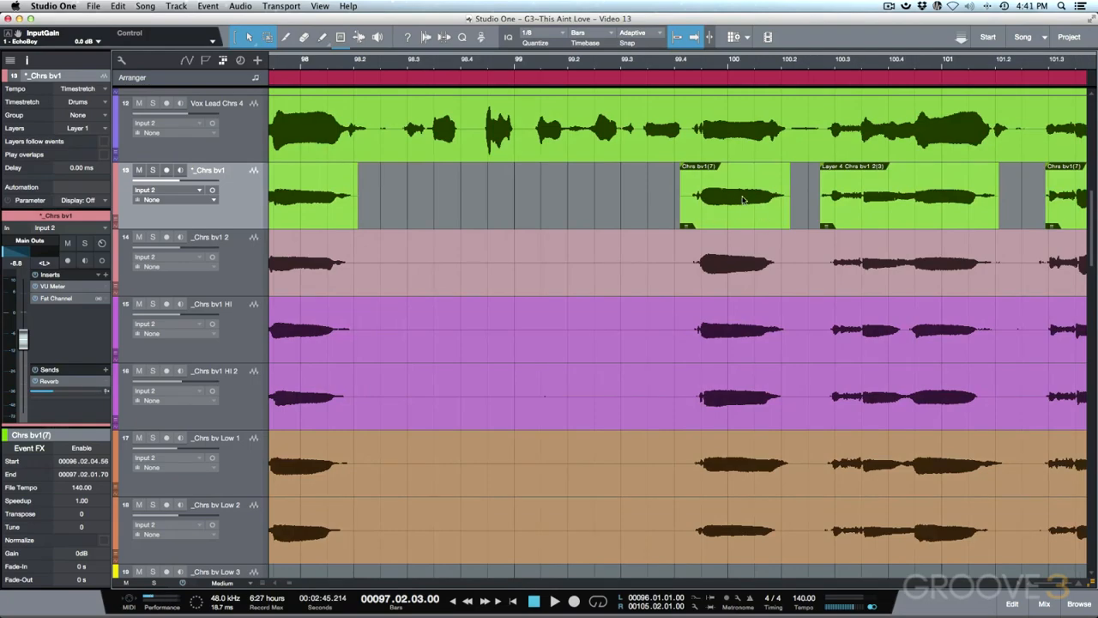
{"action": "scroll", "coordinate": [755, 207], "scroll_direction": "right", "scroll_amount": 5}
{"action": "scroll", "coordinate": [806, 208], "scroll_direction": "right", "scroll_amount": 7}
{"action": "scroll", "coordinate": [848, 203], "scroll_direction": "left", "scroll_amount": 14}
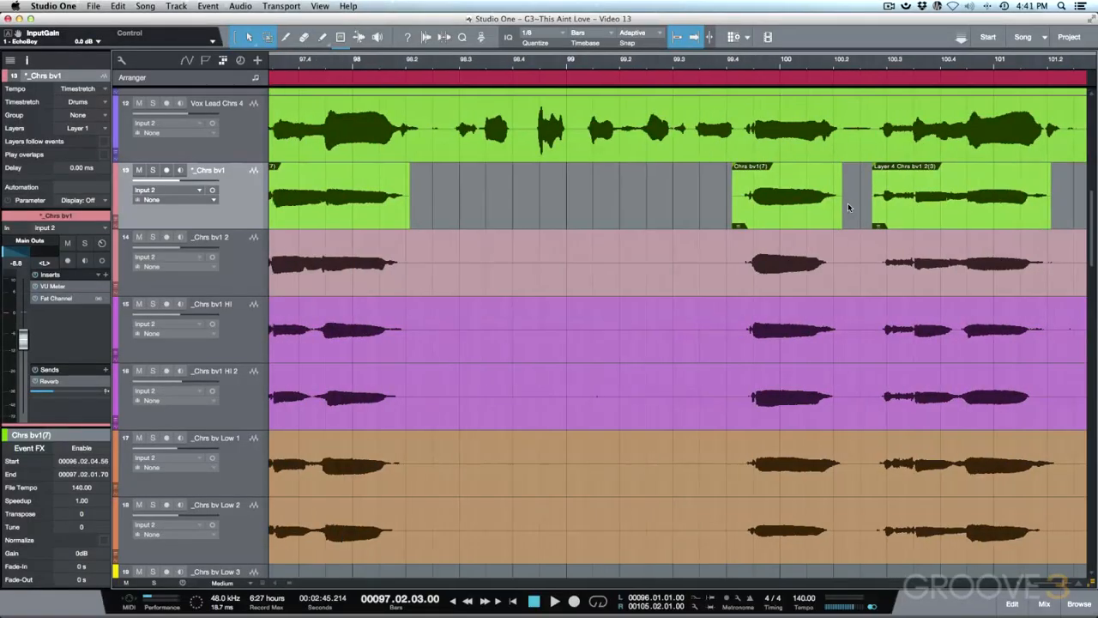
{"action": "scroll", "coordinate": [848, 203], "scroll_direction": "left", "scroll_amount": 8}
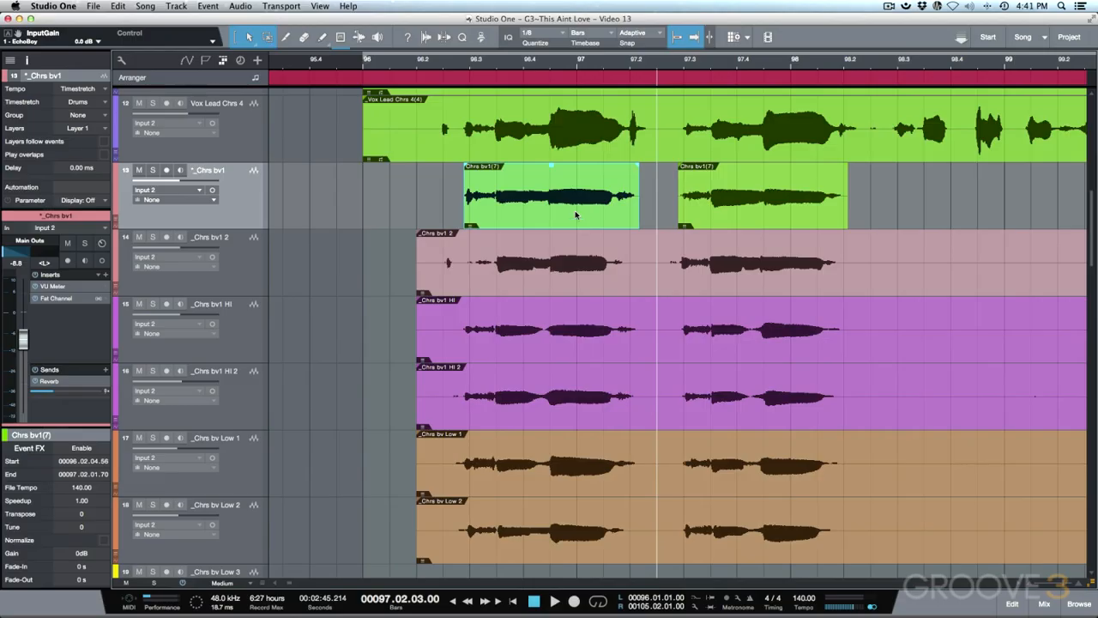
Step: Split the backing-vocal tracks down to _Chrs bv Low 2 at the first Chrs bv1 phrase's boundaries and delete the pieces before it
{"action": "key", "text": "l"}
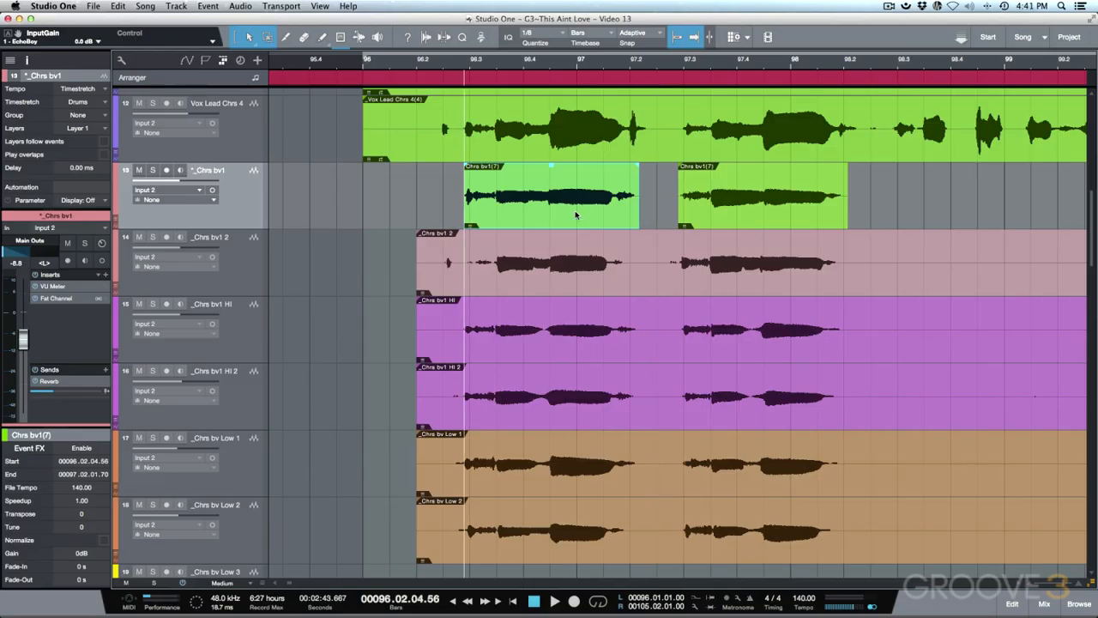
{"action": "left_click", "coordinate": [235, 536]}
{"action": "key", "text": "shift+r"}
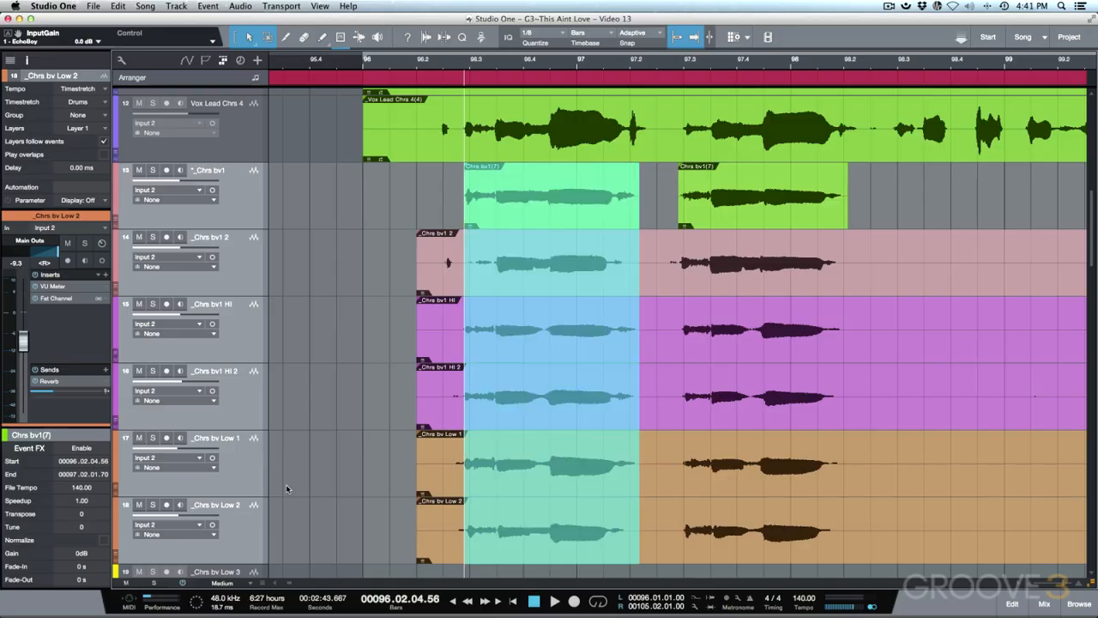
{"action": "double_click", "coordinate": [558, 178]}
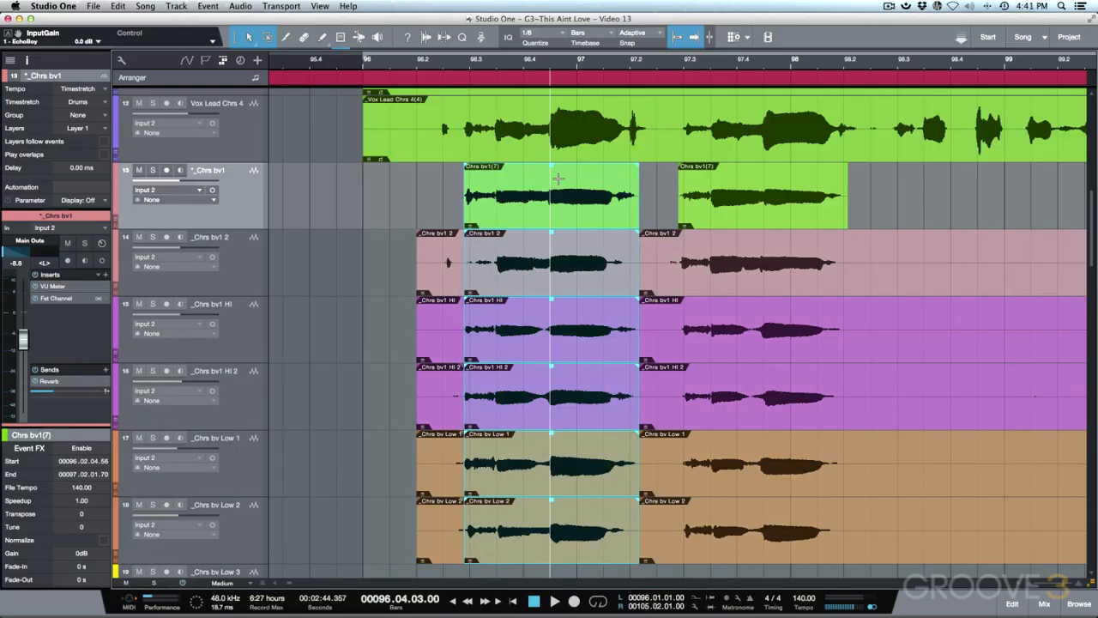
{"action": "left_click", "coordinate": [391, 292]}
{"action": "left_click_drag", "start_coordinate": [392, 292], "coordinate": [438, 515]}
{"action": "key", "text": "Delete"}
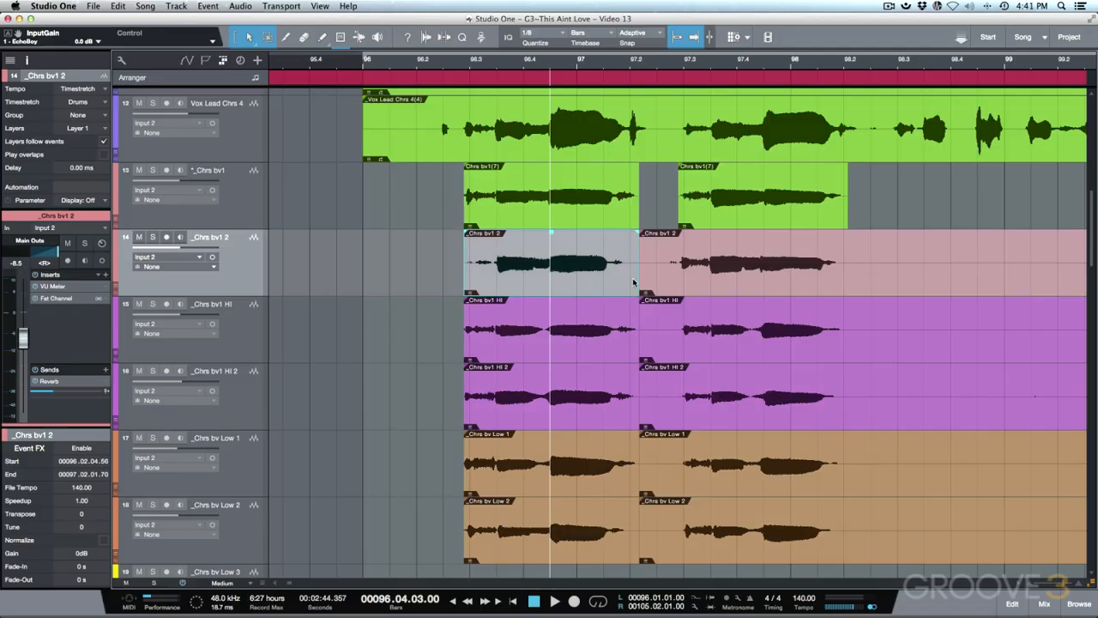
Step: Split the backing-vocal tracks at the second Chrs bv1 phrase's boundaries and delete the pieces between the first and second phrases
{"action": "scroll", "coordinate": [634, 282], "scroll_direction": "right", "scroll_amount": 3}
{"action": "left_click", "coordinate": [643, 217]}
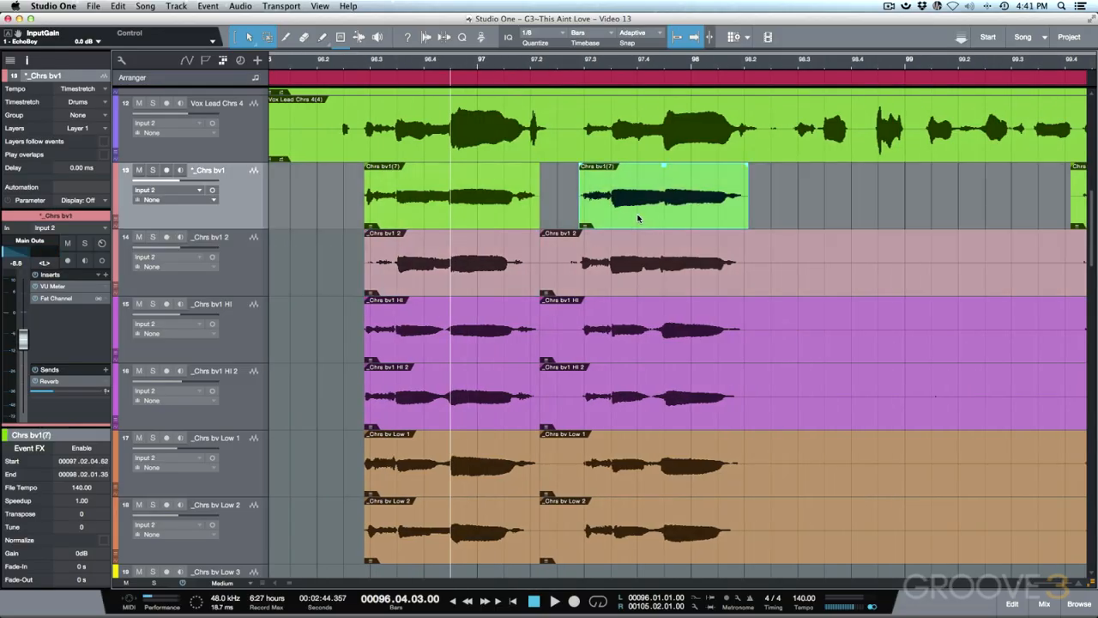
{"action": "left_click", "coordinate": [247, 540], "text": "shift"}
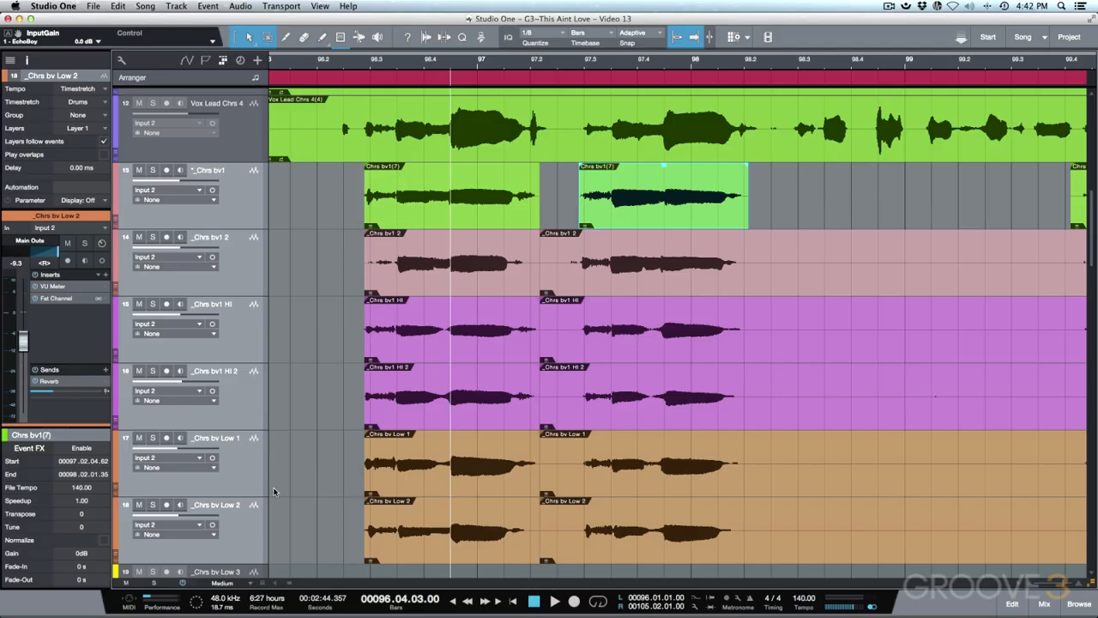
{"action": "key", "text": "shift+r"}
{"action": "double_click", "coordinate": [643, 179]}
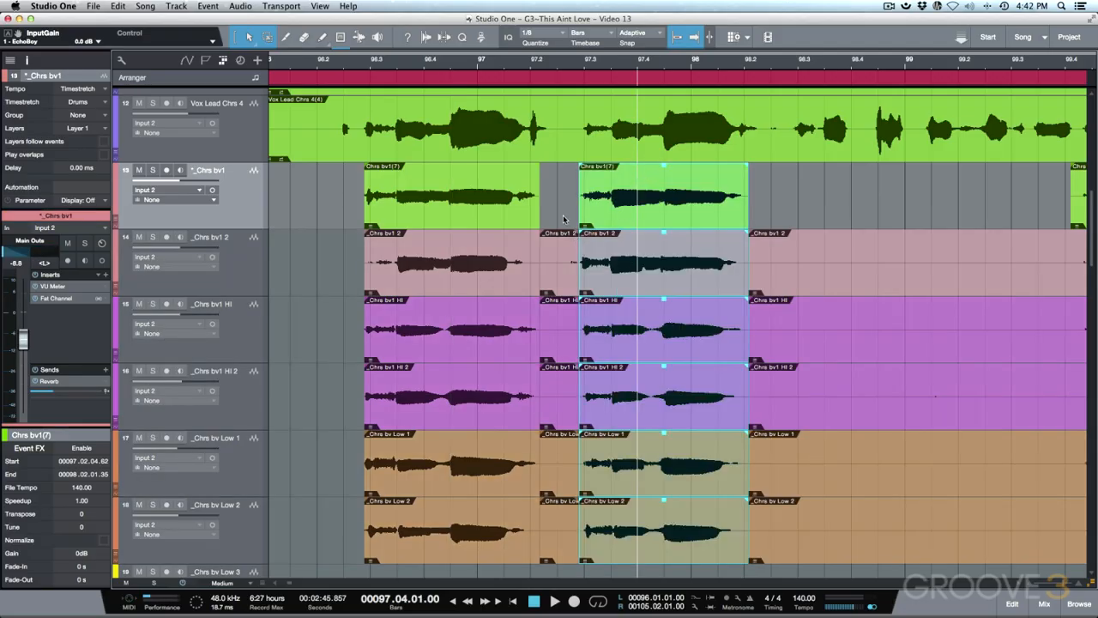
{"action": "left_click_drag", "start_coordinate": [558, 203], "coordinate": [555, 528]}
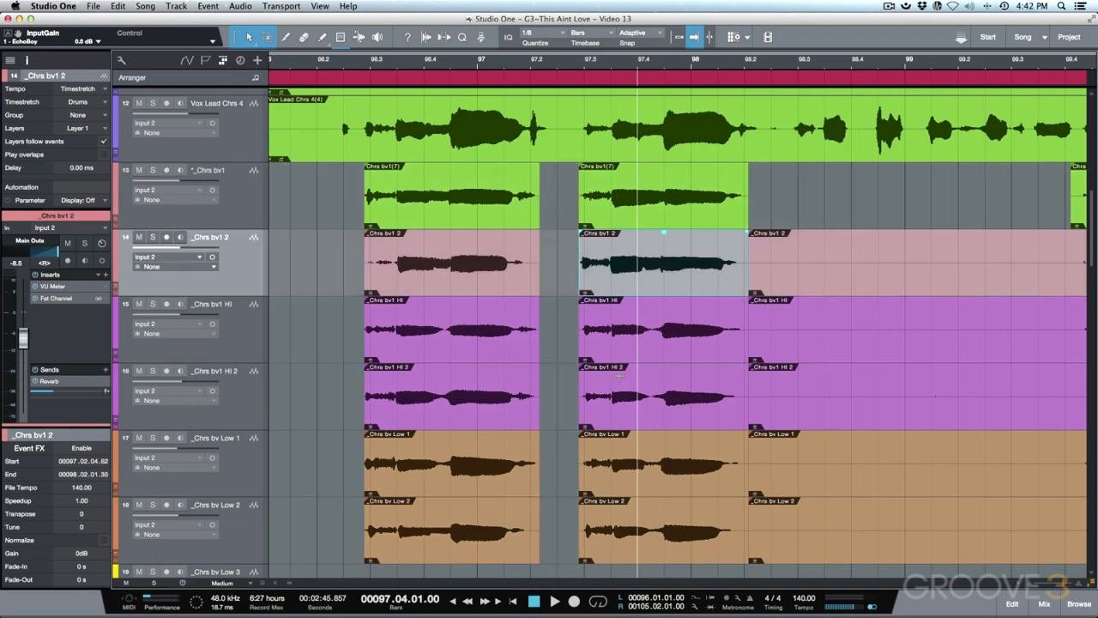
{"action": "key", "text": "Delete"}
Step: Split the backing-vocal tracks at the boundaries of the third Chrs bv1 phrase near bar 100 and delete the long empty pieces before it
{"action": "scroll", "coordinate": [926, 129], "scroll_direction": "right", "scroll_amount": 5}
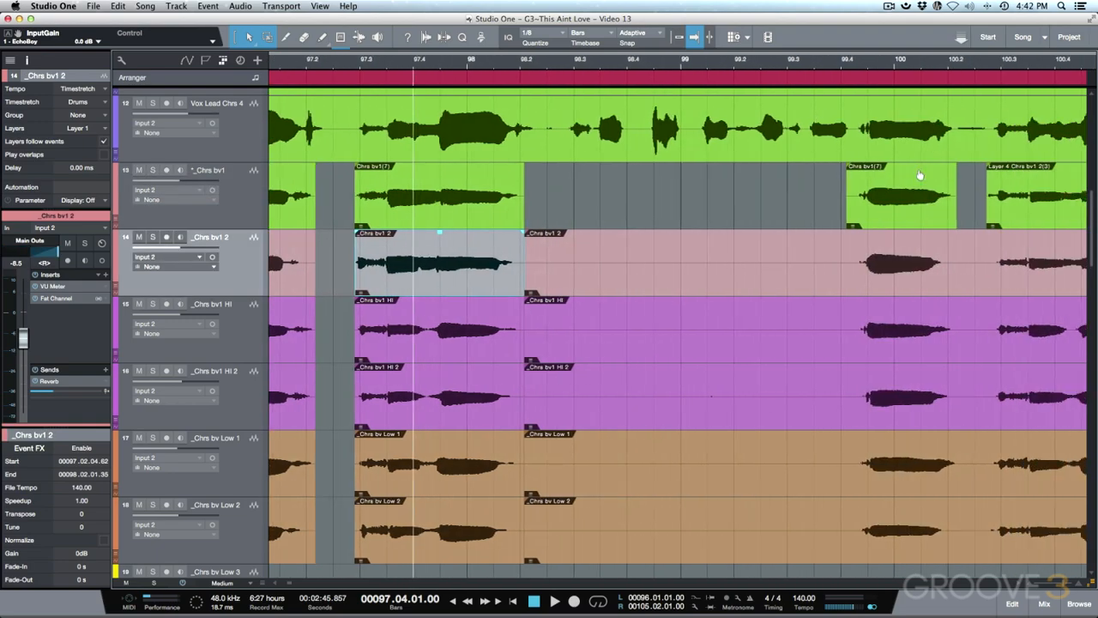
{"action": "left_click", "coordinate": [896, 213]}
{"action": "left_click", "coordinate": [241, 535]}
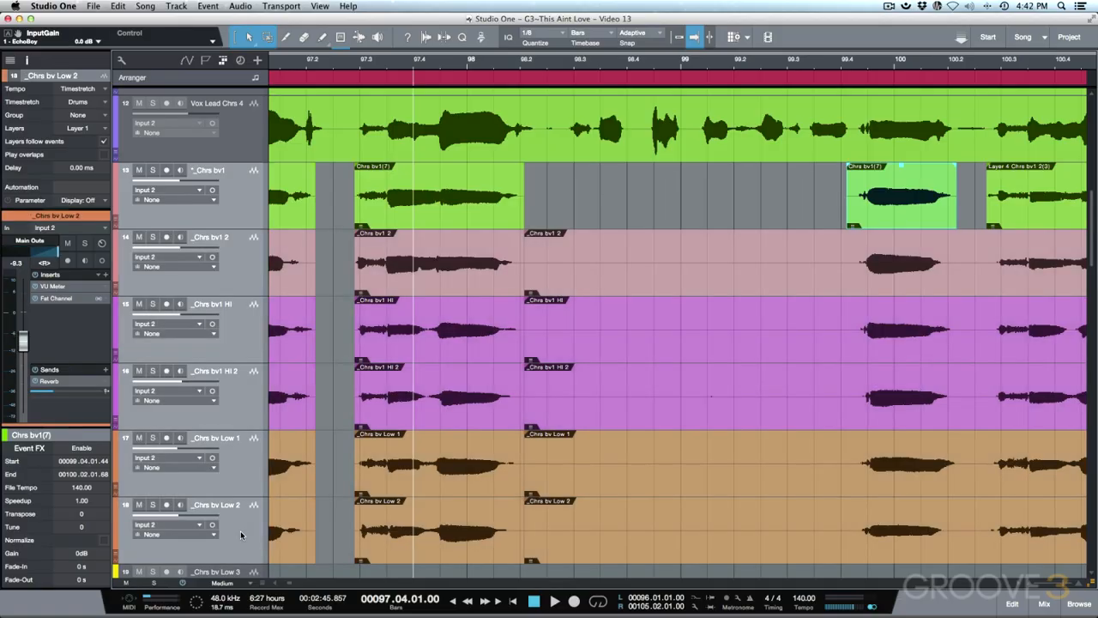
{"action": "key", "text": "shift+r"}
{"action": "scroll", "coordinate": [675, 191], "scroll_direction": "right", "scroll_amount": 5}
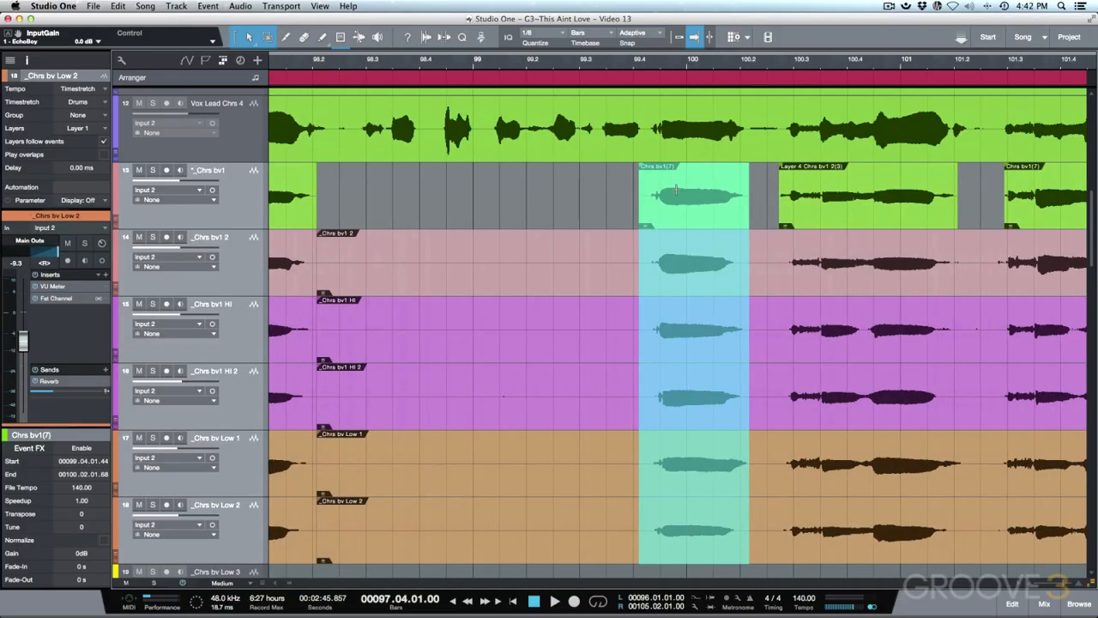
{"action": "left_click", "coordinate": [675, 190]}
{"action": "left_click_drag", "start_coordinate": [517, 211], "coordinate": [508, 539]}
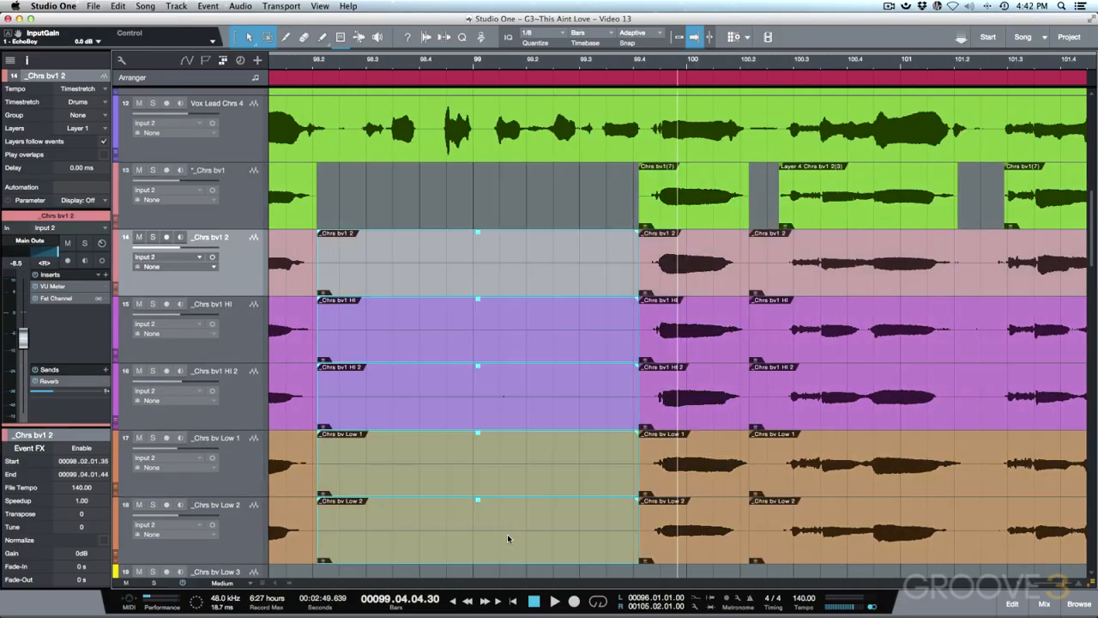
{"action": "key", "text": "Delete"}
Step: Split the backing-vocal tracks down to _Chrs bv Low 2 at the boundaries of the Layer 4 Chrs bv1 2(3) event
{"action": "scroll", "coordinate": [601, 326], "scroll_direction": "right", "scroll_amount": 4}
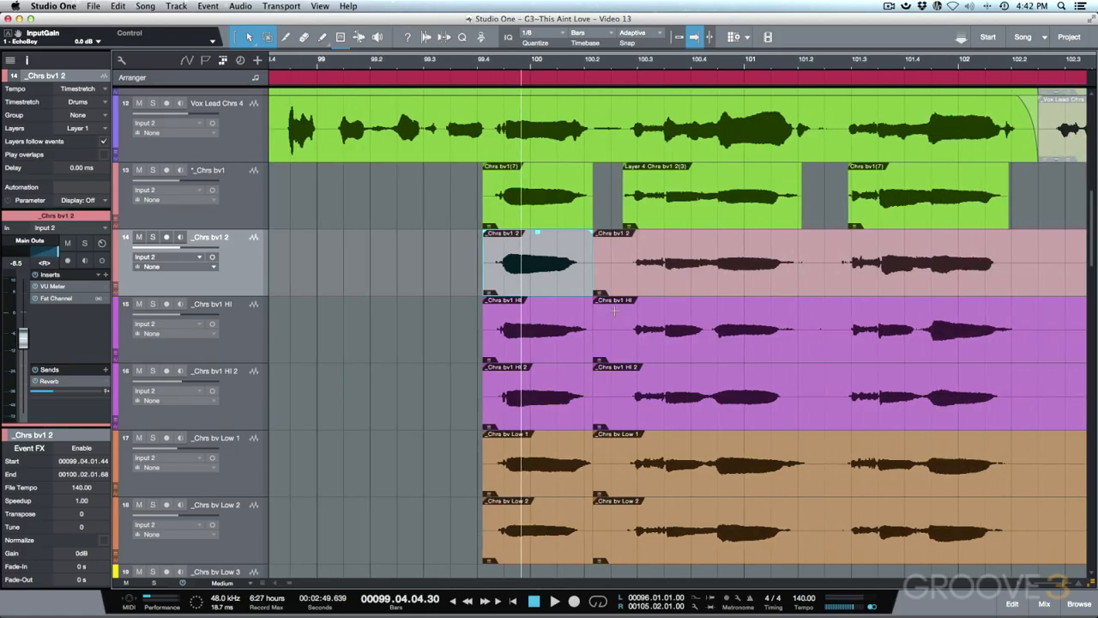
{"action": "left_click", "coordinate": [675, 212]}
{"action": "left_click", "coordinate": [248, 555], "text": "shift"}
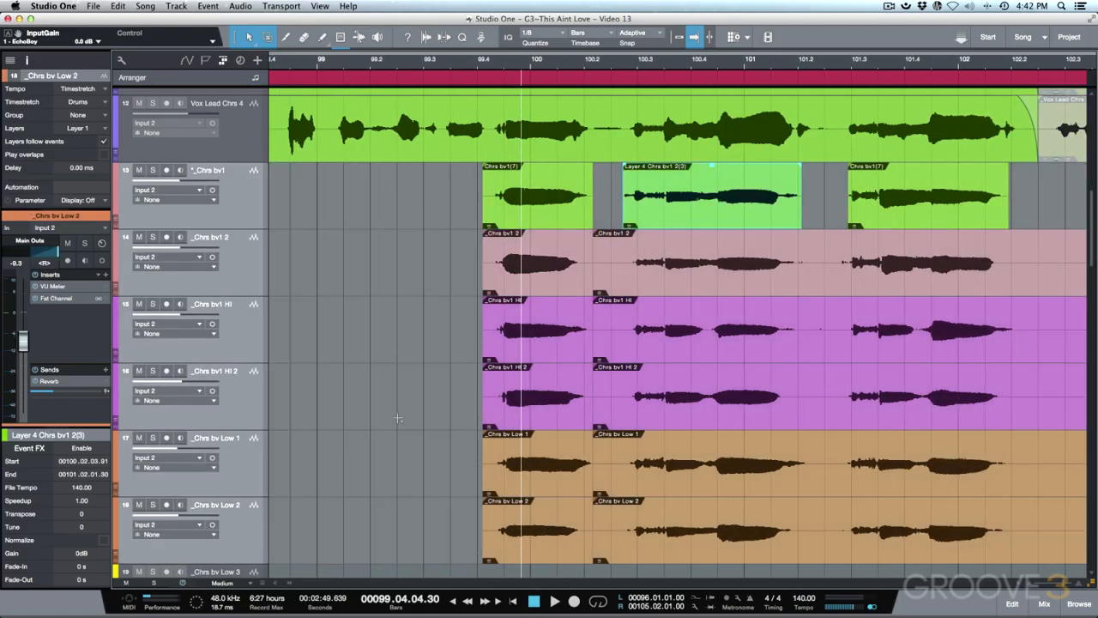
{"action": "key", "text": "shift+r"}
{"action": "double_click", "coordinate": [690, 245]}
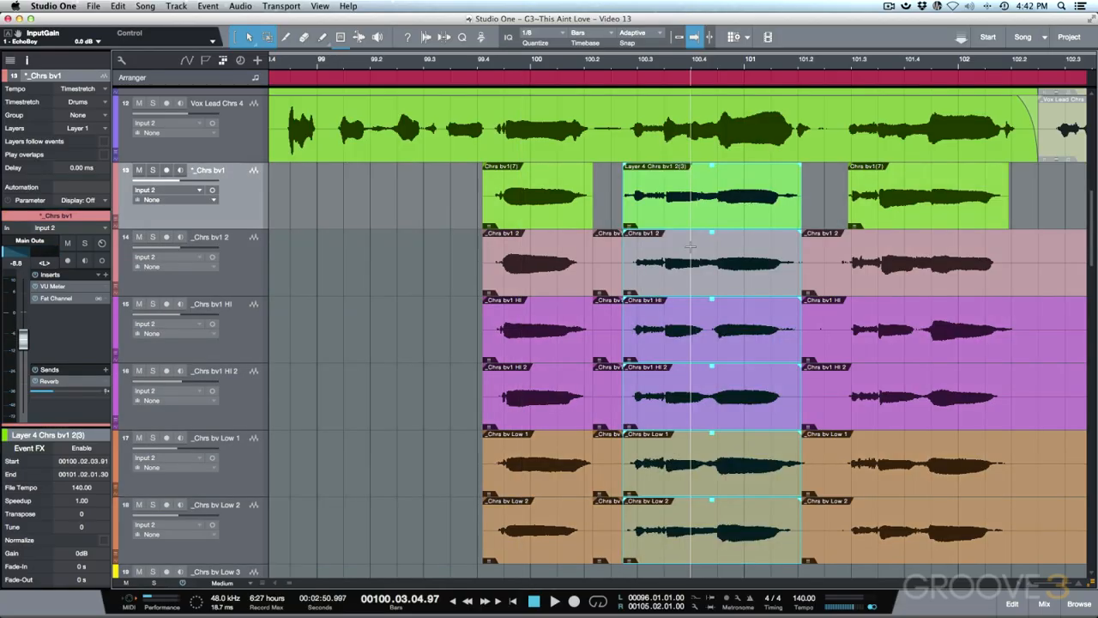
Step: Delete the backing-vocal pieces in the gap before the Layer 4 Chrs bv1 2(3) event
{"action": "left_click_drag", "start_coordinate": [607, 220], "coordinate": [600, 516]}
{"action": "key", "text": "Delete"}
Step: Split the backing-vocal tracks down to _Chrs bv Low 2 at the next Chrs bv1(7) phrase's boundaries and remove the pieces between it and the Layer 4 event
{"action": "scroll", "coordinate": [627, 438], "scroll_direction": "right", "scroll_amount": 1}
{"action": "scroll", "coordinate": [627, 439], "scroll_direction": "right", "scroll_amount": 3}
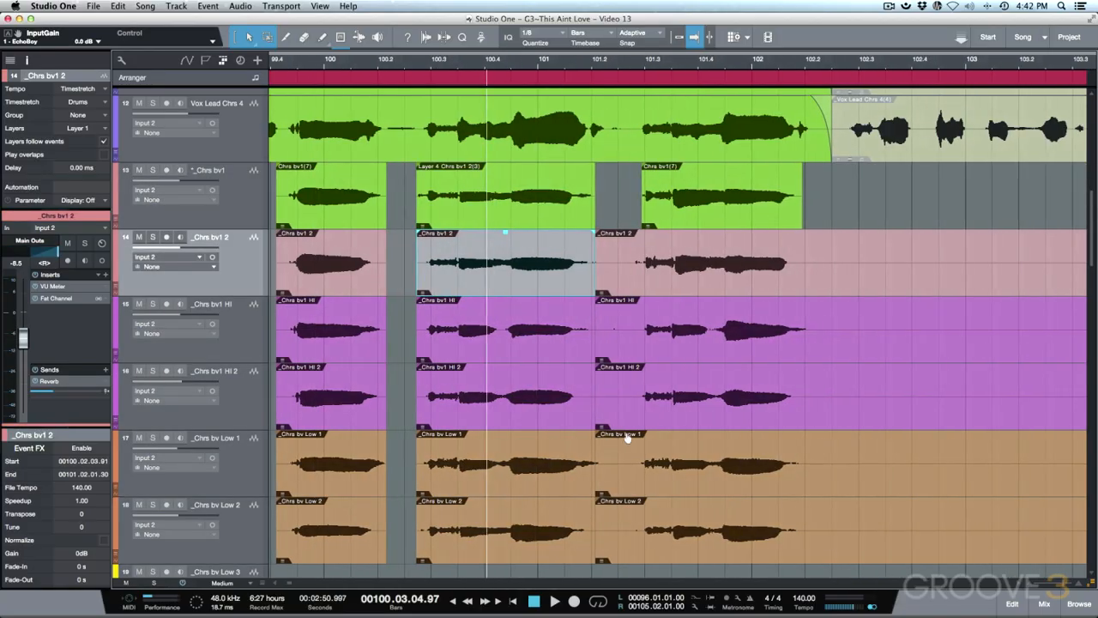
{"action": "left_click", "coordinate": [692, 221]}
{"action": "left_click", "coordinate": [234, 554], "text": "shift"}
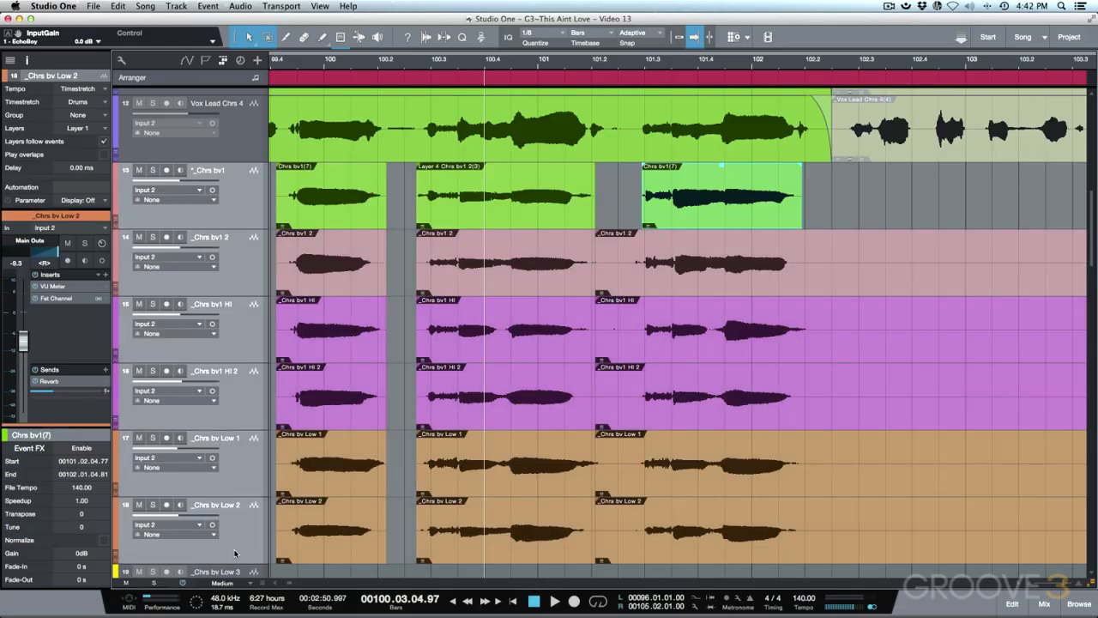
{"action": "key", "text": "shift+r"}
{"action": "key", "text": "super+alt+x"}
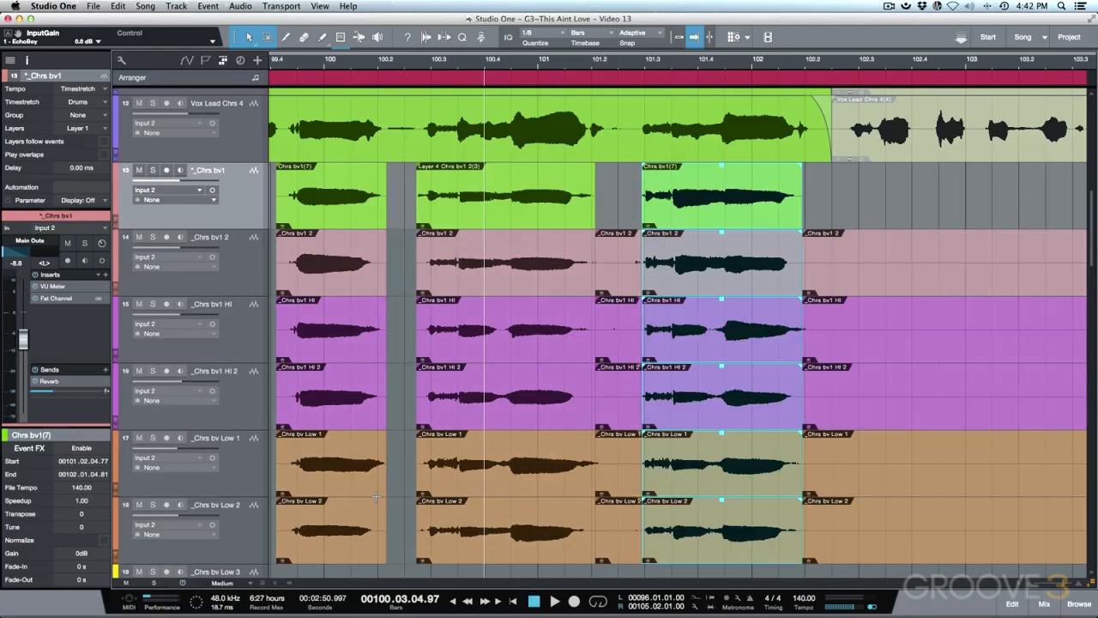
{"action": "left_click_drag", "start_coordinate": [619, 204], "coordinate": [616, 508]}
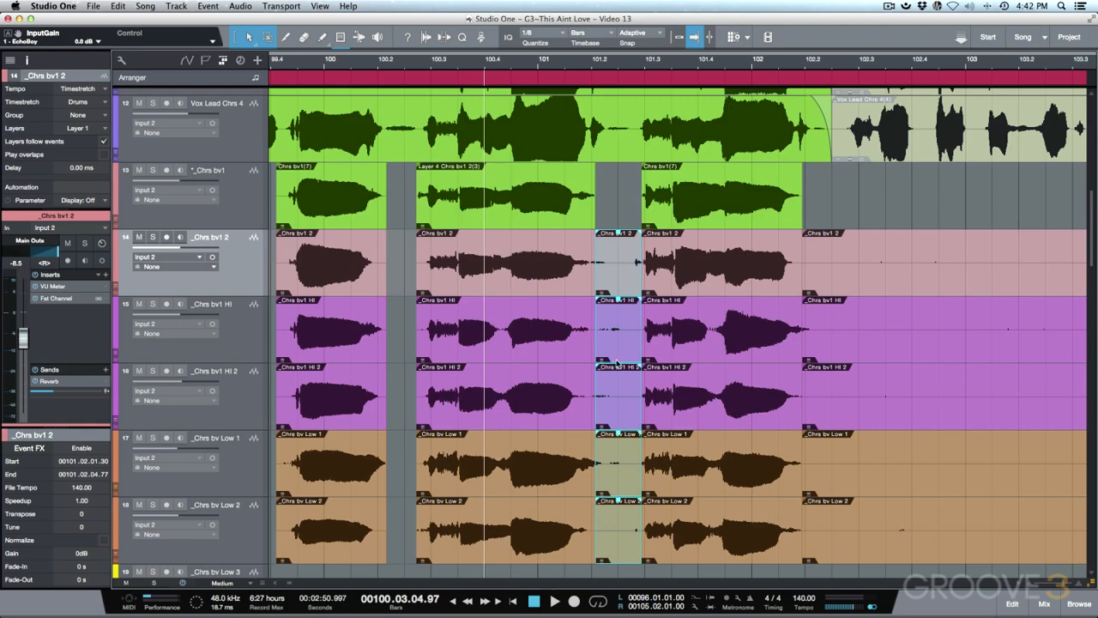
Step: Split the backing-vocal tracks at the start of the final Chrs bv1(7) phrase near bar 104 and delete the long empty pieces before it
{"action": "left_click", "coordinate": [661, 258]}
{"action": "scroll", "coordinate": [678, 249], "scroll_direction": "right", "scroll_amount": 10}
{"action": "scroll", "coordinate": [695, 234], "scroll_direction": "right", "scroll_amount": 3}
{"action": "left_click", "coordinate": [833, 206]}
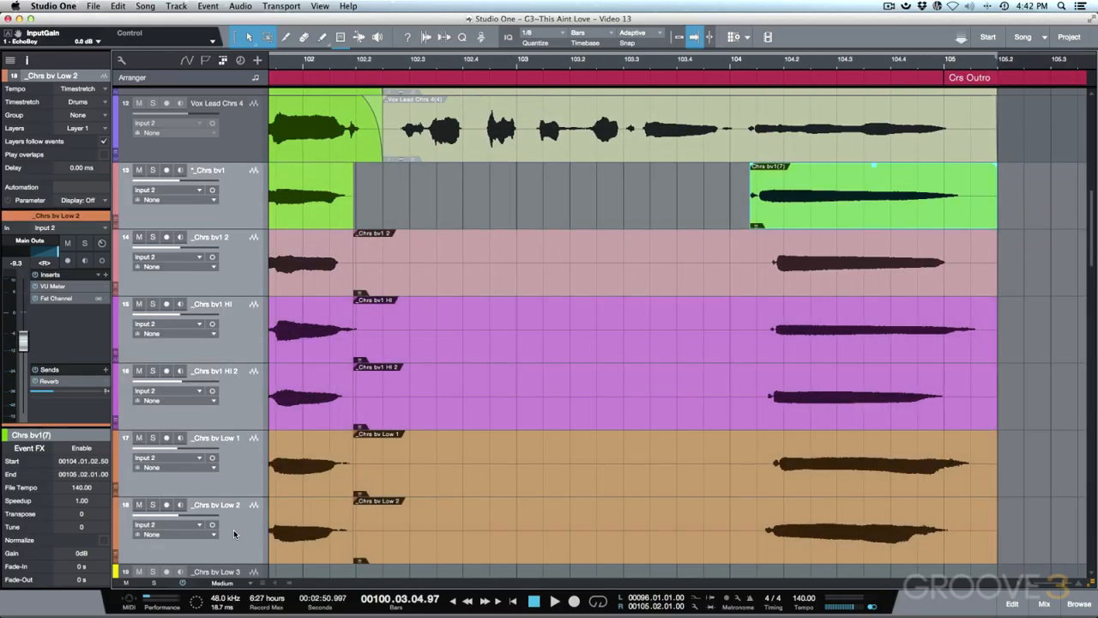
{"action": "key", "text": "shift+r"}
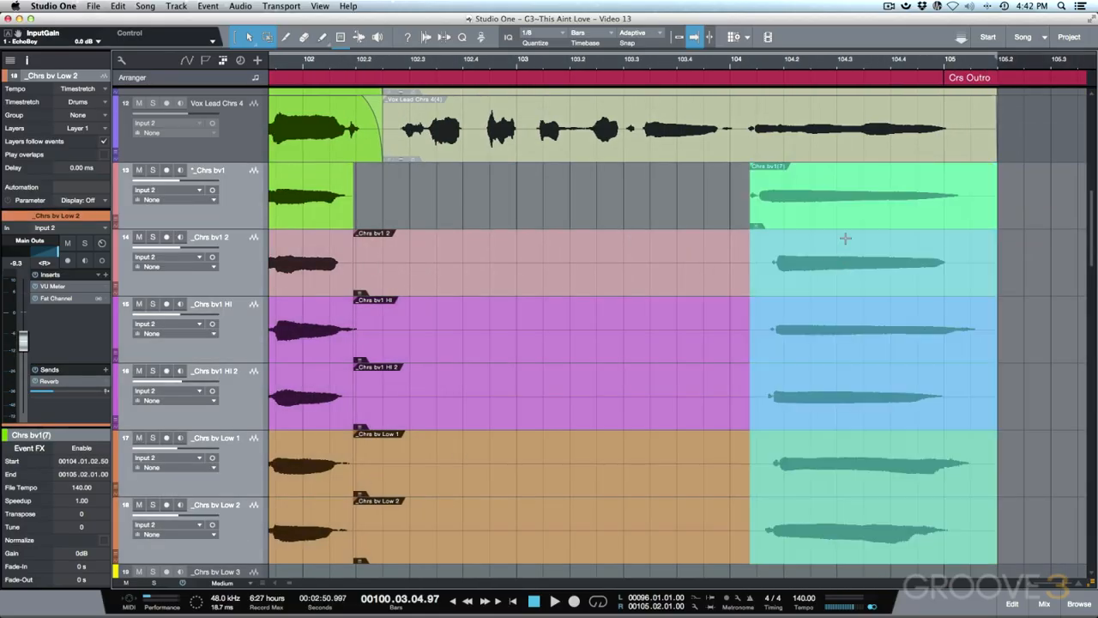
{"action": "key", "text": "ctrl+alt+x"}
{"action": "left_click_drag", "start_coordinate": [651, 208], "coordinate": [661, 528]}
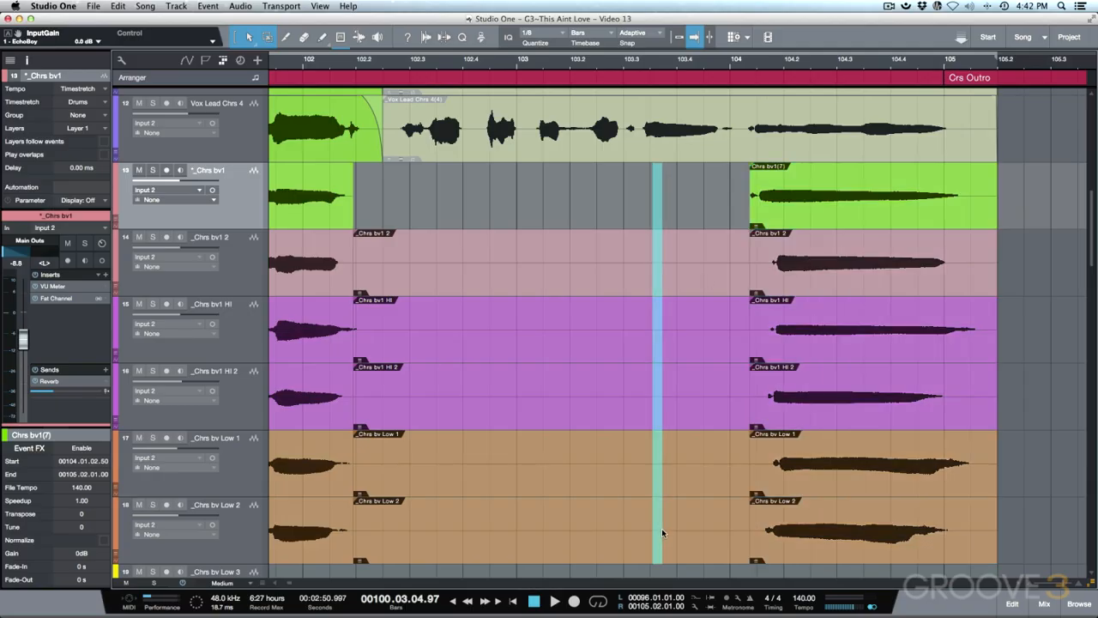
{"action": "key", "text": "Delete"}
{"action": "key", "text": "w"}
{"action": "key", "text": "w"}
{"action": "scroll", "coordinate": [658, 317], "scroll_direction": "left", "scroll_amount": 8}
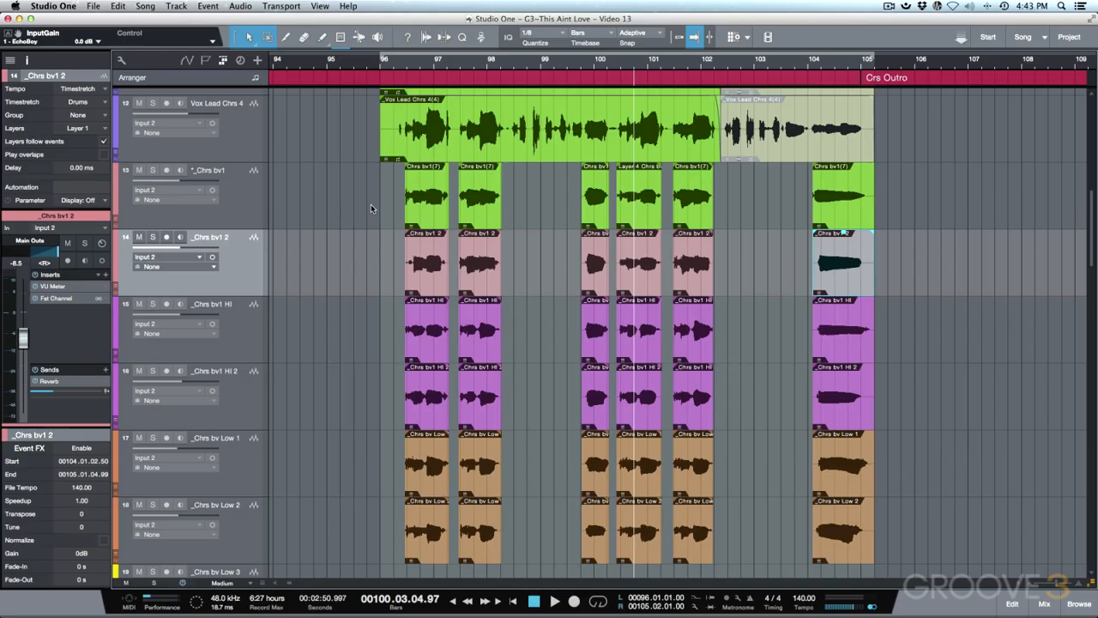
Step: Widen the track list and add VocALign Pro to the first phrase's six backing-vocal events, keeping its window clear of the events
{"action": "left_click_drag", "start_coordinate": [266, 134], "coordinate": [397, 134]}
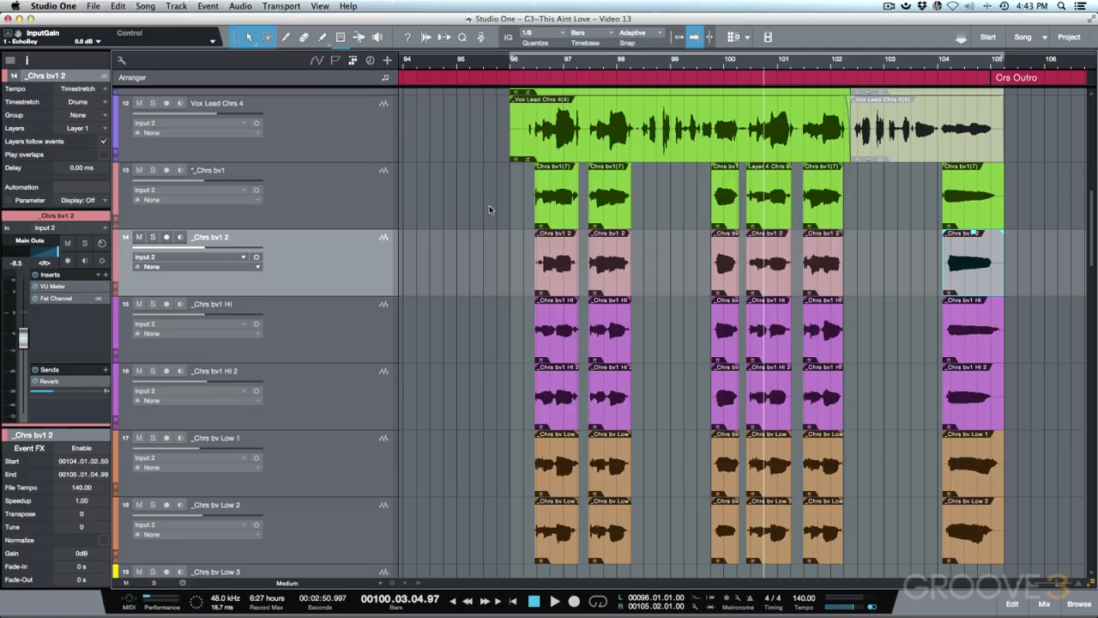
{"action": "left_click_drag", "start_coordinate": [488, 209], "coordinate": [563, 517]}
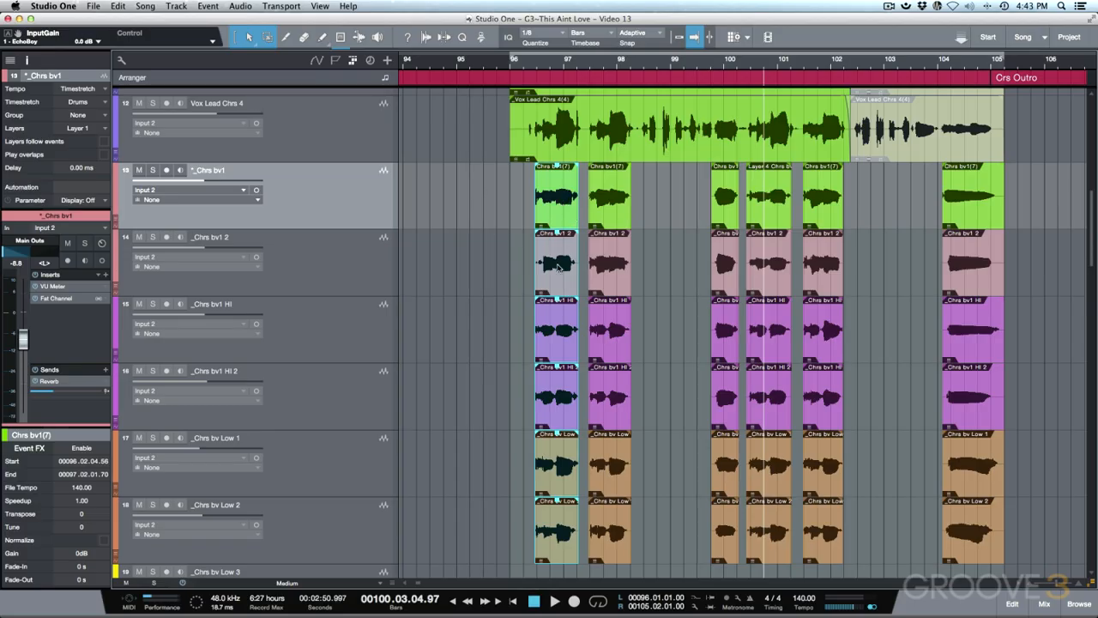
{"action": "key", "text": "super+m"}
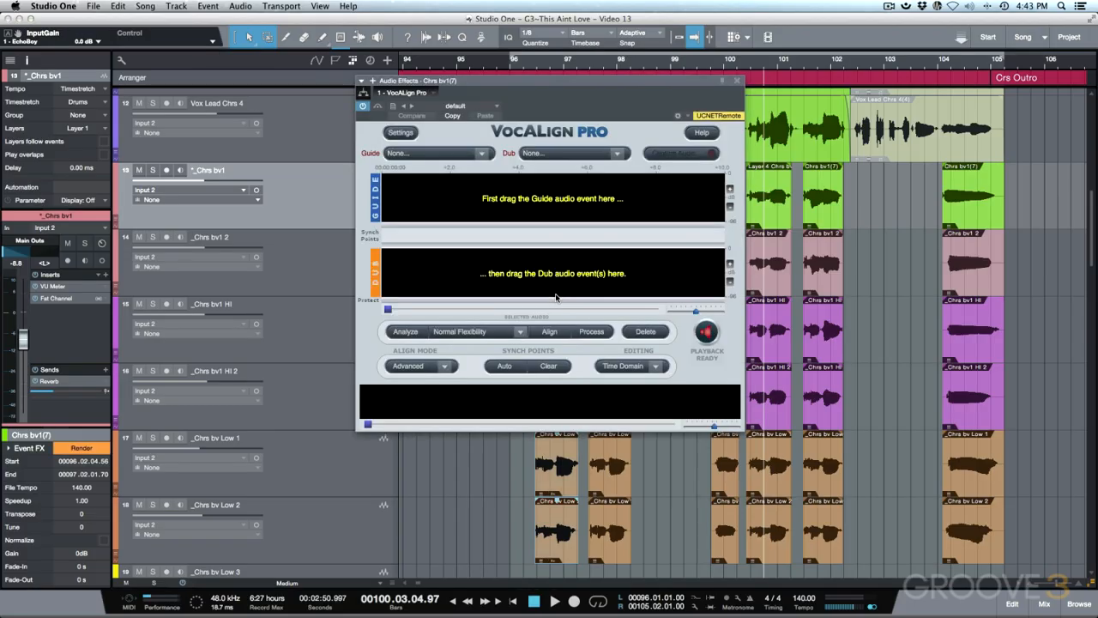
{"action": "left_click_drag", "start_coordinate": [580, 85], "coordinate": [348, 97]}
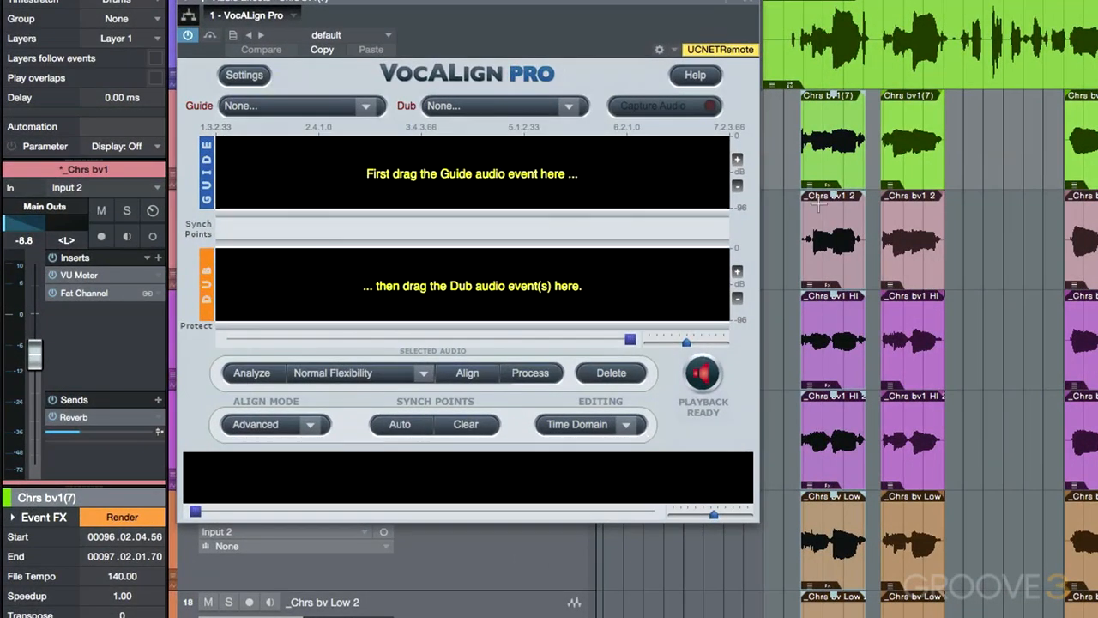
Step: Load the first Chrs bv1(7) event as the VocALign Guide and the five backing-vocal events beneath it as Dubs
{"action": "left_click", "coordinate": [839, 167]}
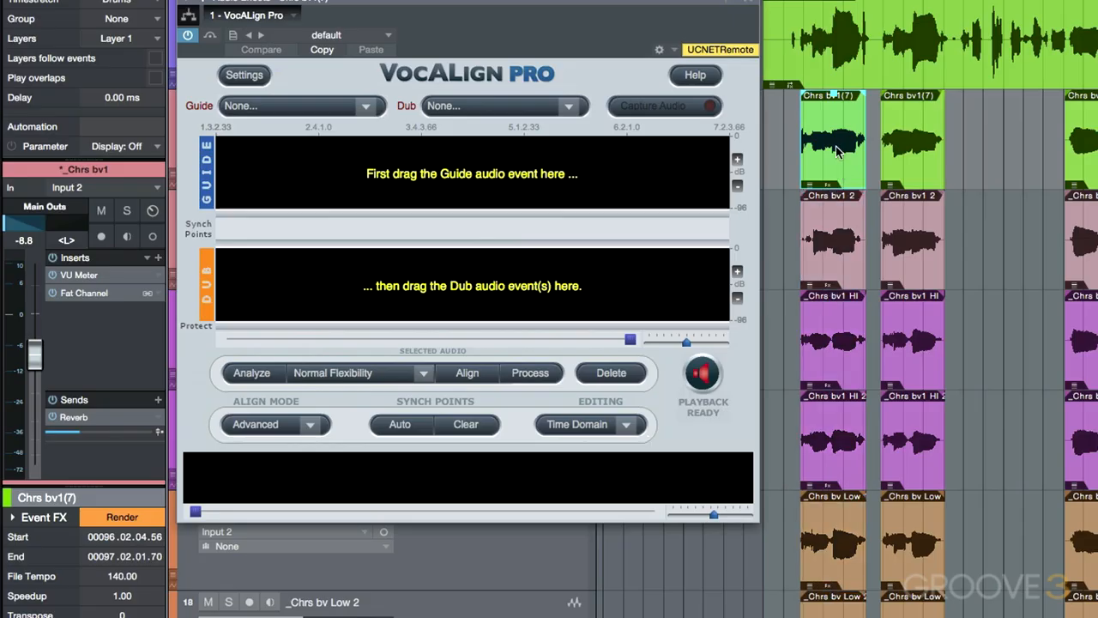
{"action": "left_click_drag", "start_coordinate": [839, 151], "coordinate": [638, 182]}
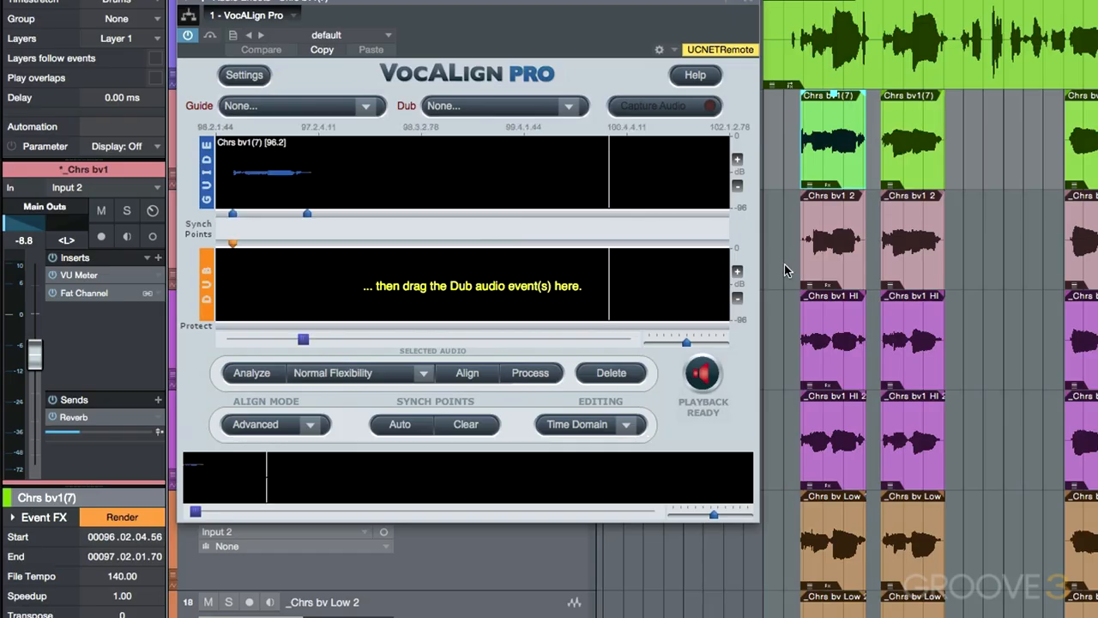
{"action": "left_click_drag", "start_coordinate": [786, 255], "coordinate": [841, 616]}
{"action": "left_click_drag", "start_coordinate": [562, 530], "coordinate": [566, 523]}
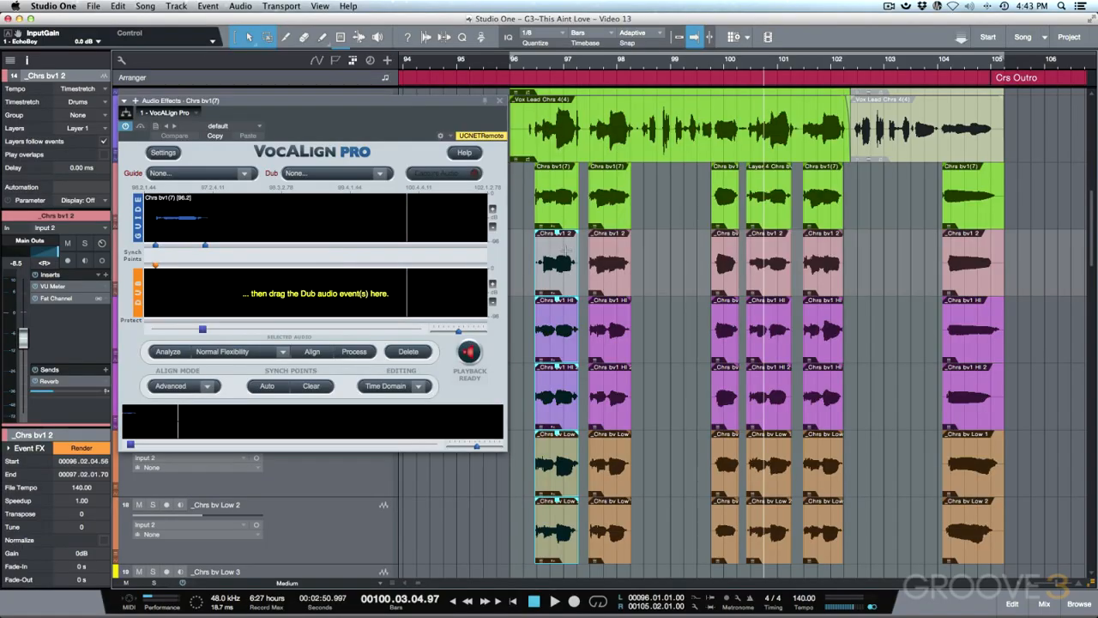
{"action": "left_click_drag", "start_coordinate": [558, 271], "coordinate": [431, 296]}
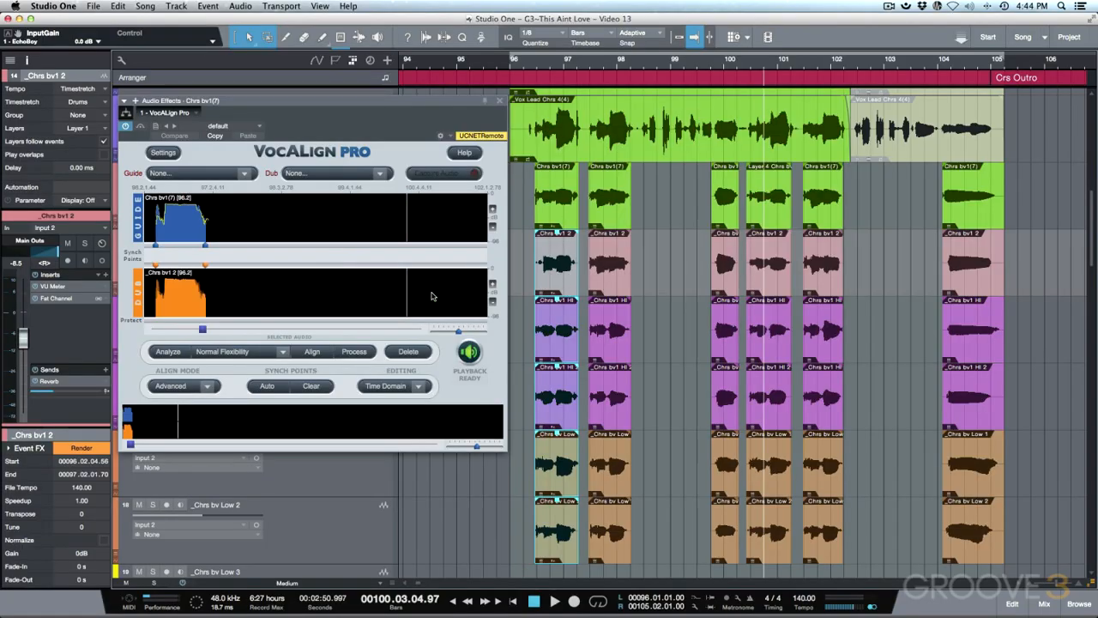
Step: Solo the backing-vocal tracks from *_Chrs bv1 to _Chrs bv Low 2 and play the aligned first phrase from its start
{"action": "key", "text": "l"}
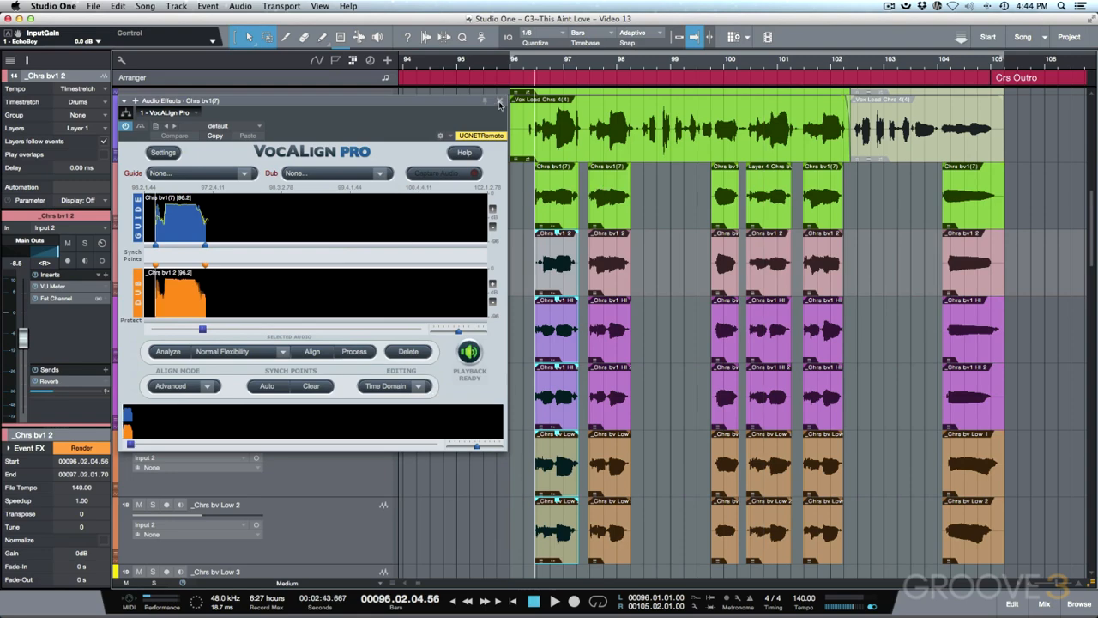
{"action": "left_click", "coordinate": [499, 103]}
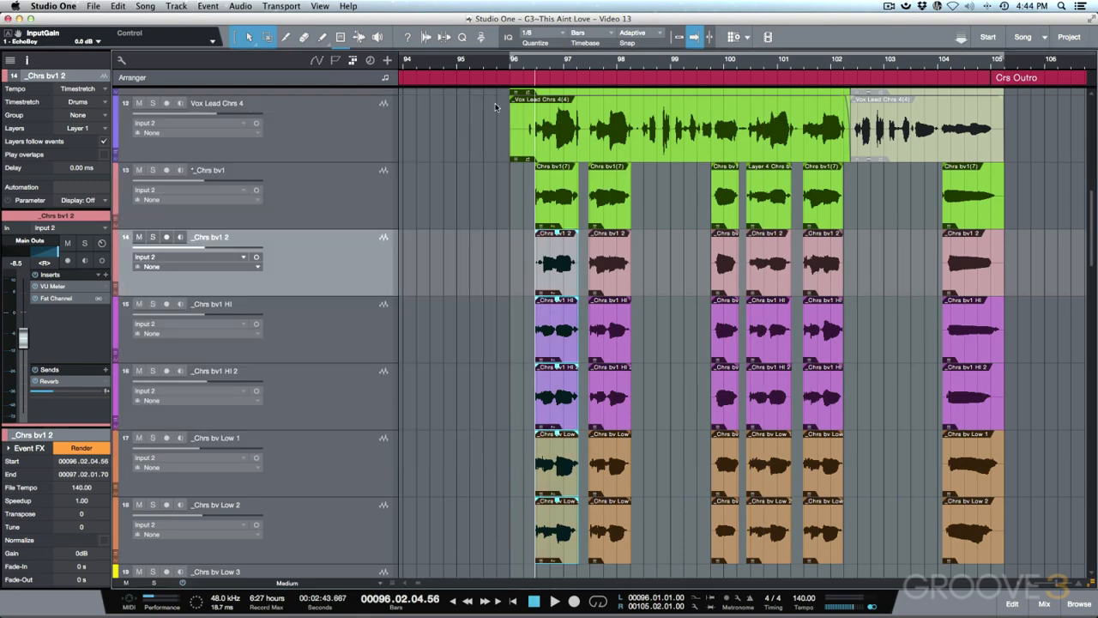
{"action": "left_click_drag", "start_coordinate": [152, 237], "coordinate": [153, 504]}
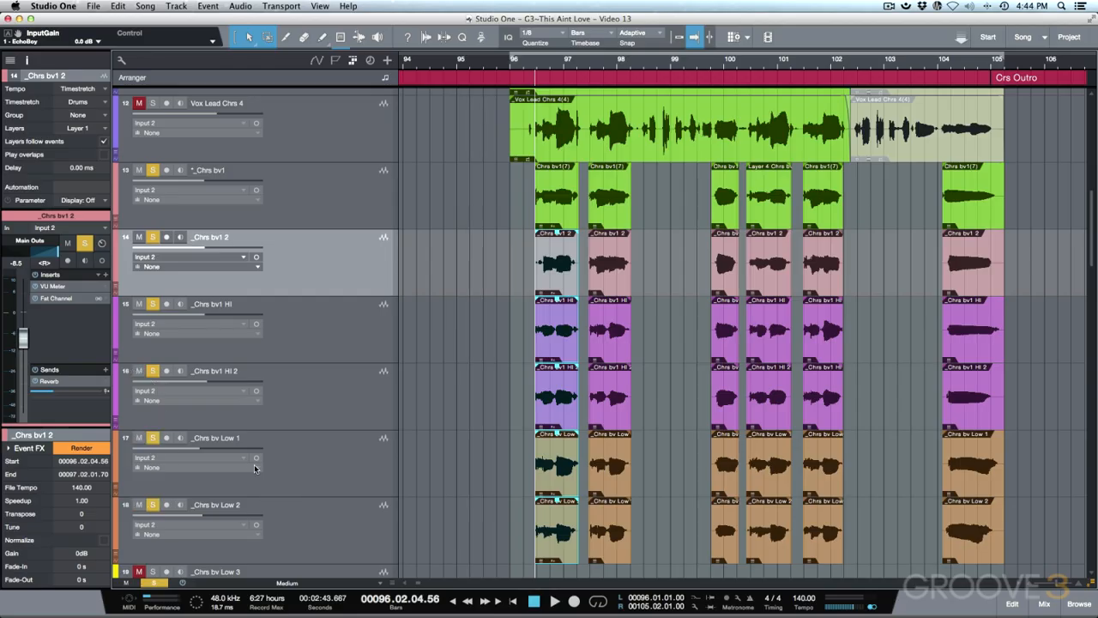
{"action": "key", "text": "F11"}
{"action": "key", "text": "space"}
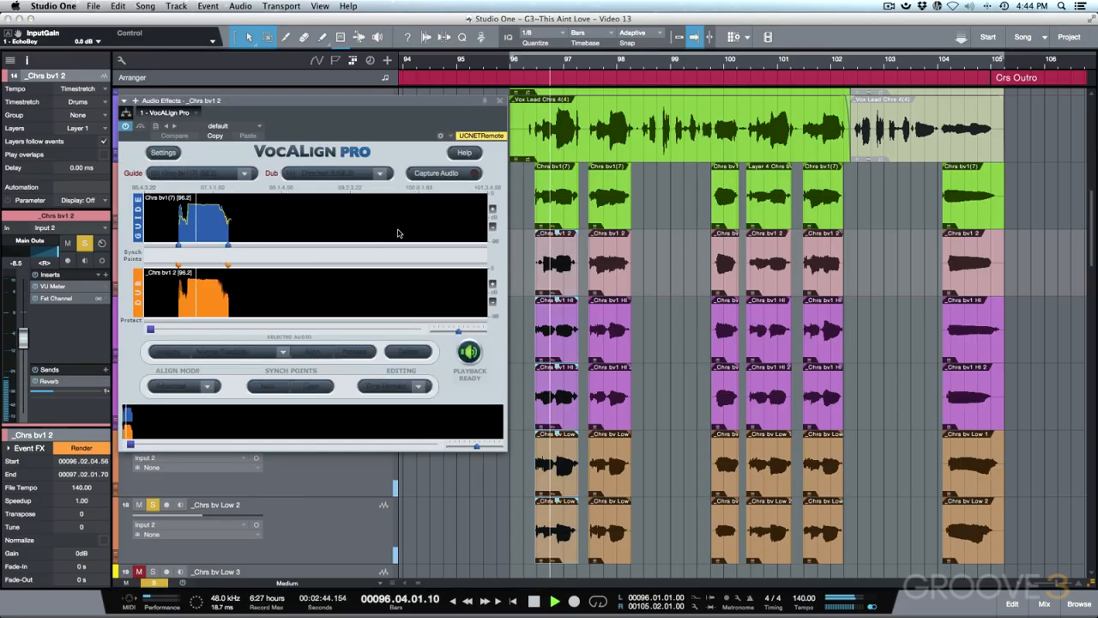
{"action": "key", "text": "space"}
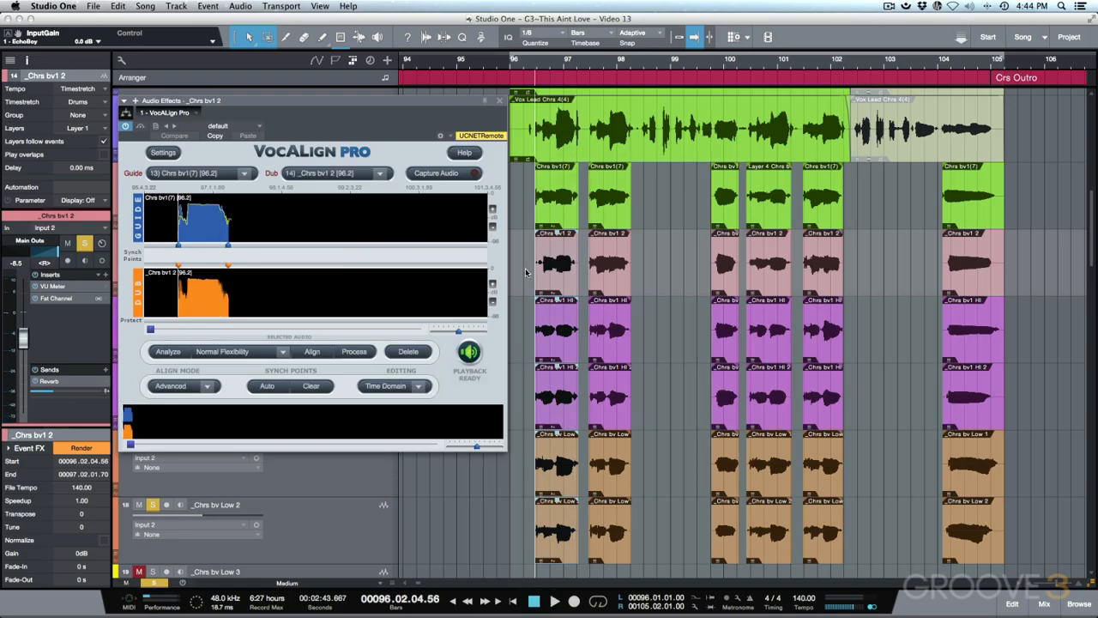
Step: Render the Event FX on the first phrase's five dub events, from _Chrs bv1 2 to _Chrs bv Low 2
{"action": "left_click_drag", "start_coordinate": [525, 268], "coordinate": [562, 530]}
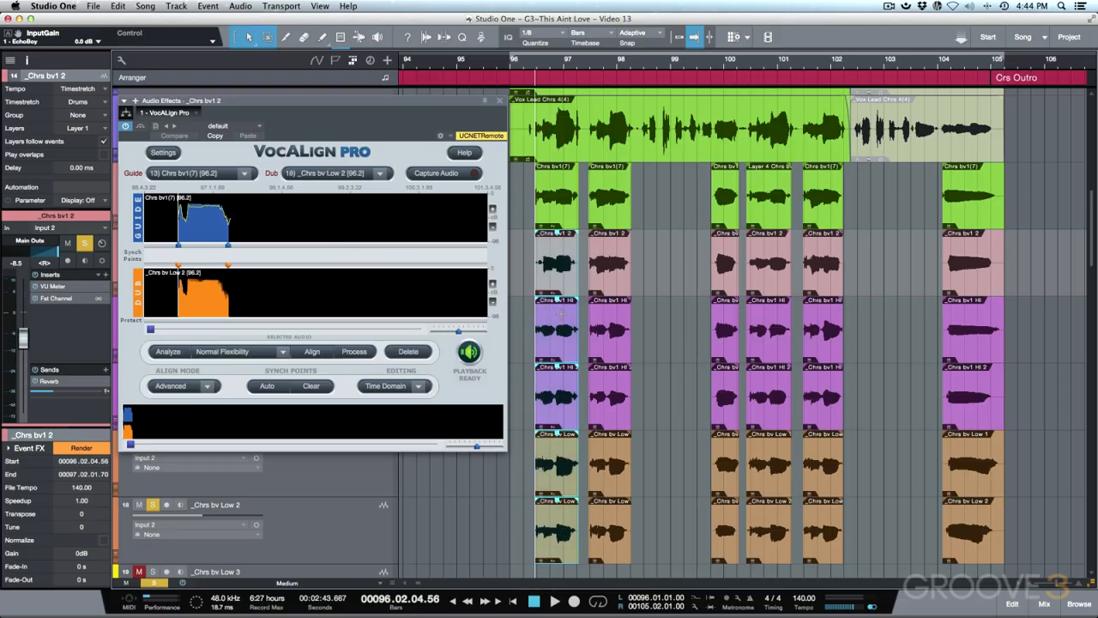
{"action": "key", "text": "super+b"}
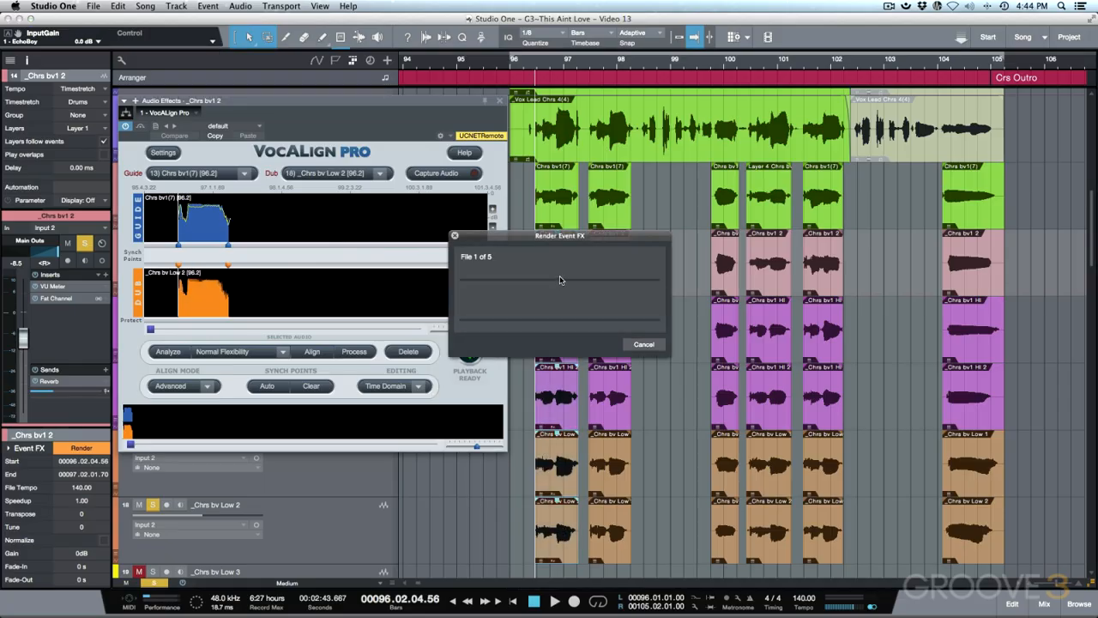
{"action": "left_click_drag", "start_coordinate": [601, 241], "coordinate": [873, 204]}
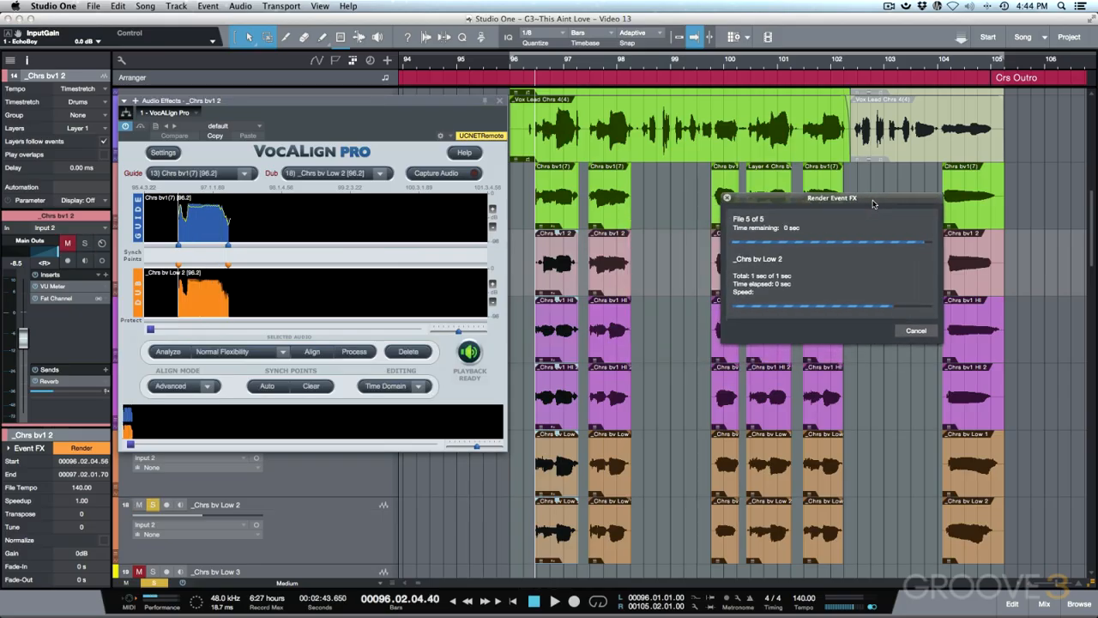
Step: Align the second phrase's five dub events to its Chrs bv1(7) guide with VocALign Pro and render their Event FX
{"action": "left_click_drag", "start_coordinate": [648, 163], "coordinate": [603, 515]}
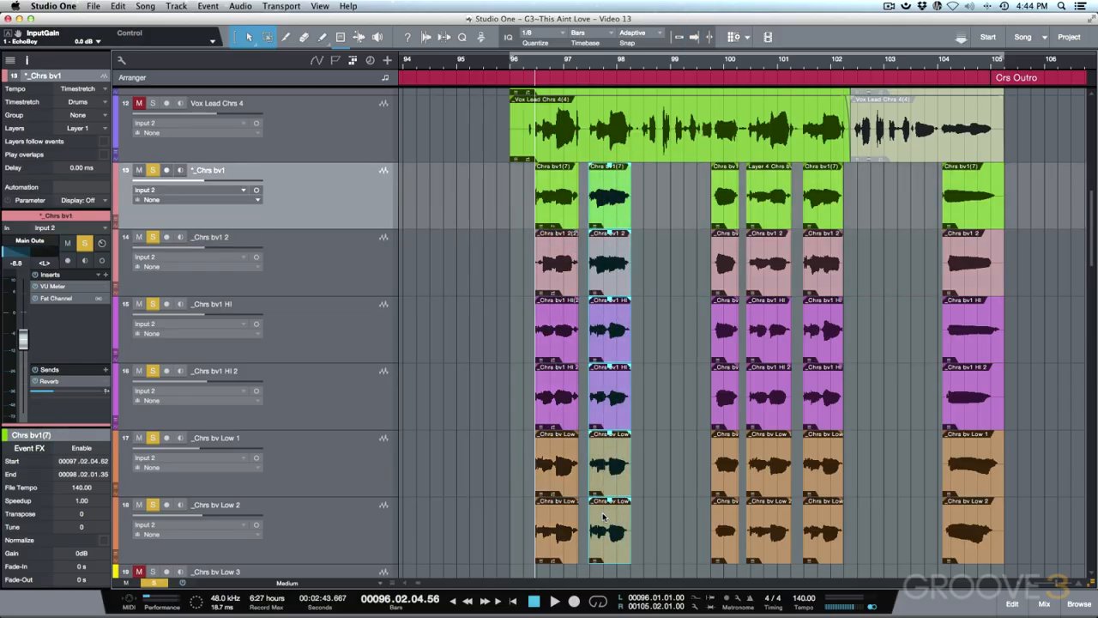
{"action": "key", "text": "alt+v"}
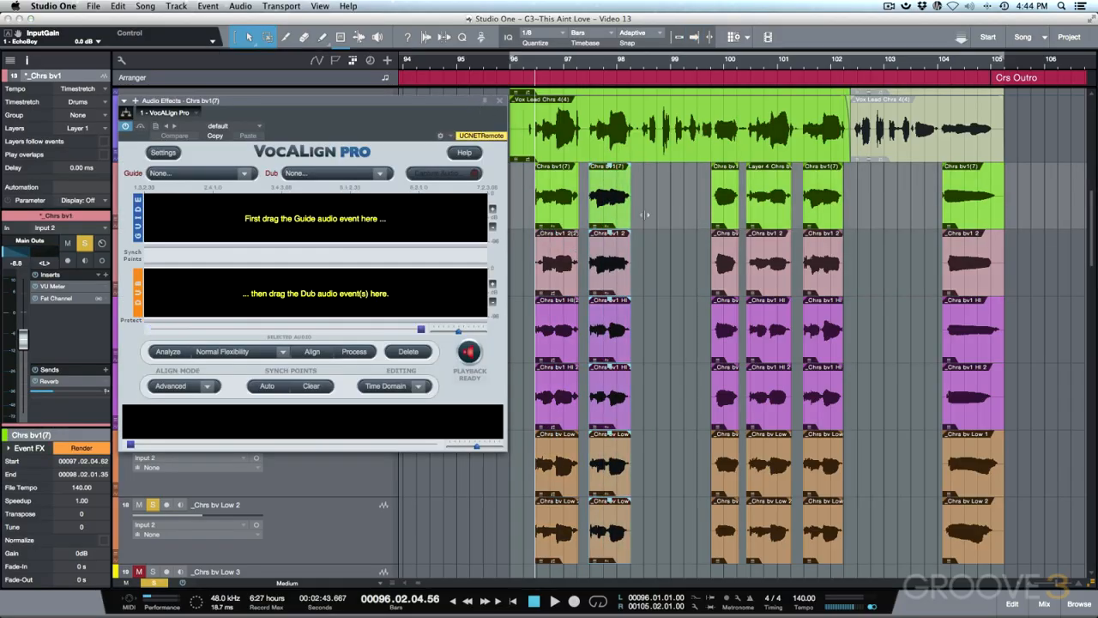
{"action": "left_click", "coordinate": [625, 210]}
{"action": "left_click_drag", "start_coordinate": [624, 211], "coordinate": [436, 234]}
{"action": "left_click_drag", "start_coordinate": [599, 533], "coordinate": [438, 298]}
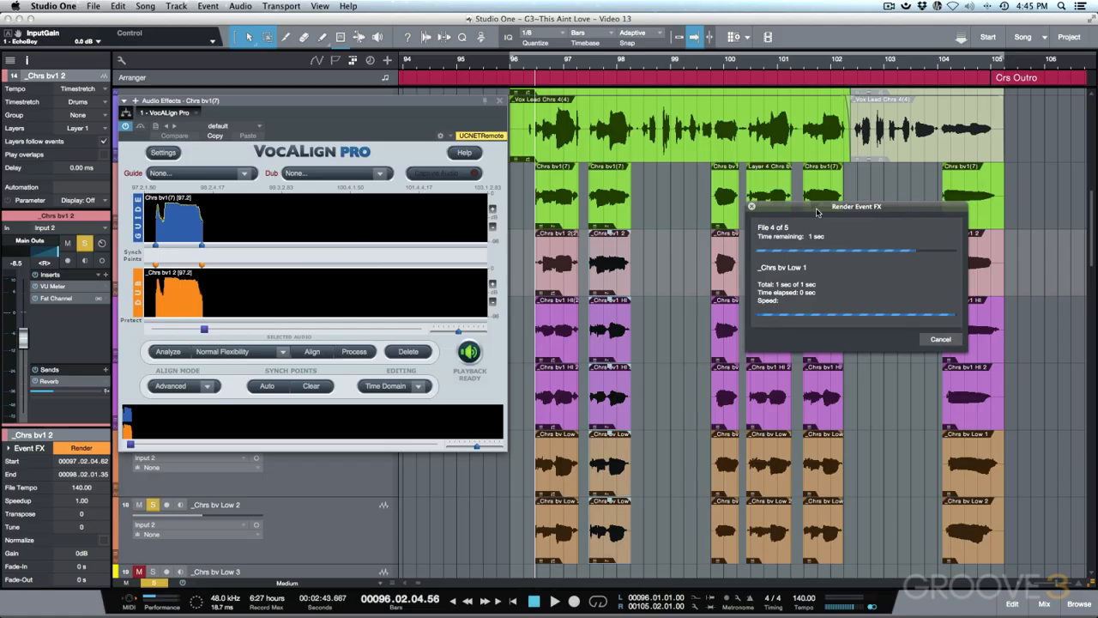
Step: Align the dub events of the third phrase near bar 100 to its Chrs bv1(7) guide with VocALign Pro and render them
{"action": "left_click_drag", "start_coordinate": [681, 216], "coordinate": [725, 529]}
{"action": "key", "text": "v"}
{"action": "left_click", "coordinate": [726, 211]}
{"action": "left_click_drag", "start_coordinate": [726, 211], "coordinate": [459, 228]}
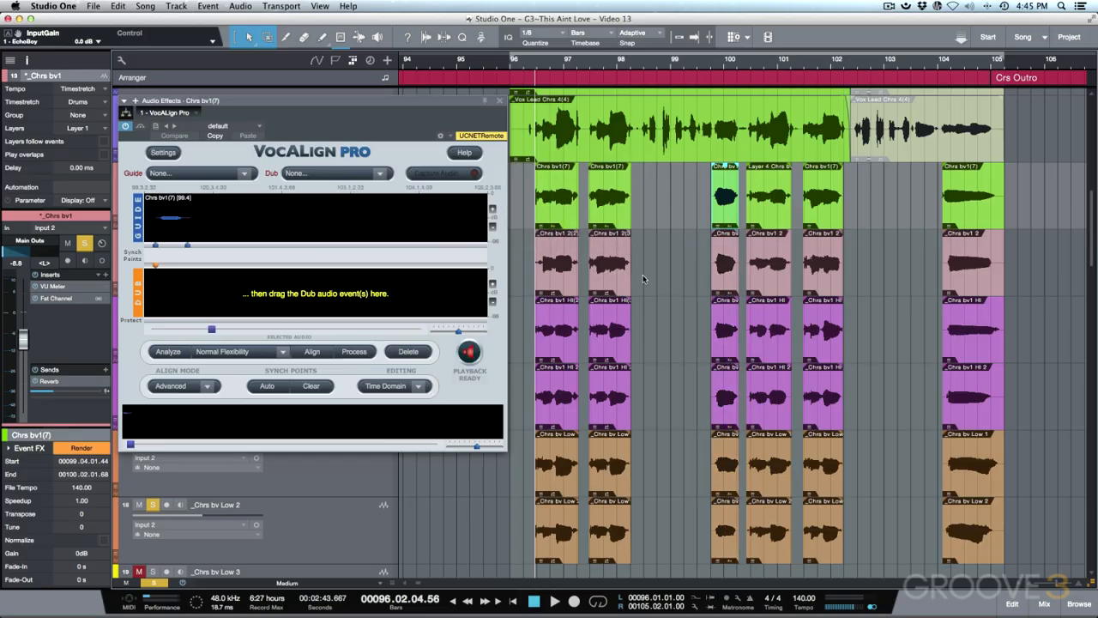
{"action": "left_click_drag", "start_coordinate": [658, 277], "coordinate": [723, 538]}
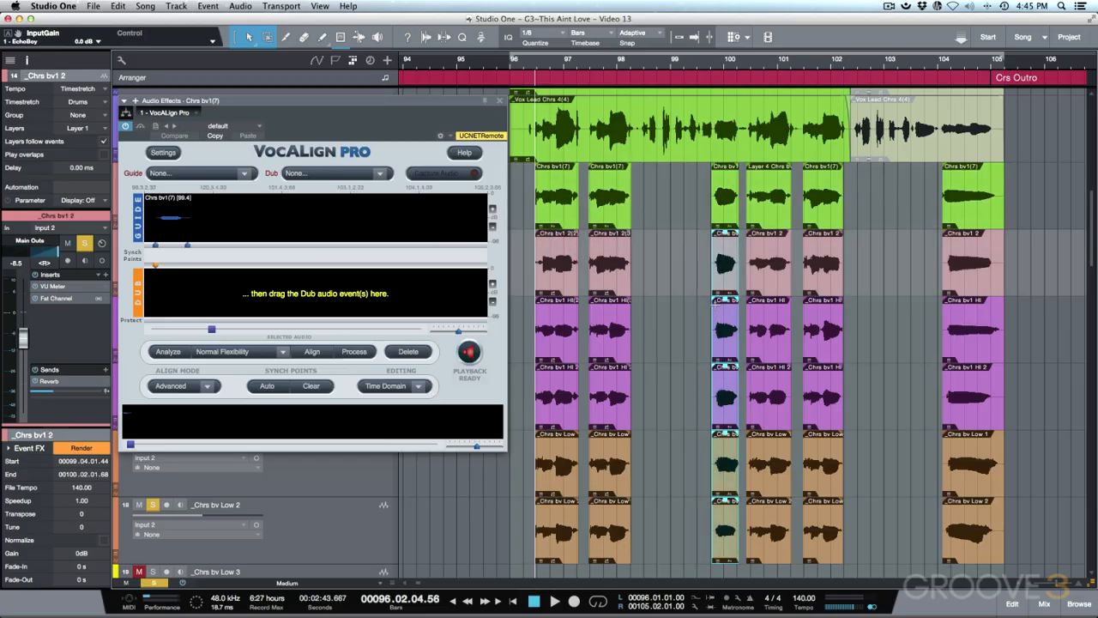
{"action": "left_click_drag", "start_coordinate": [725, 271], "coordinate": [427, 298]}
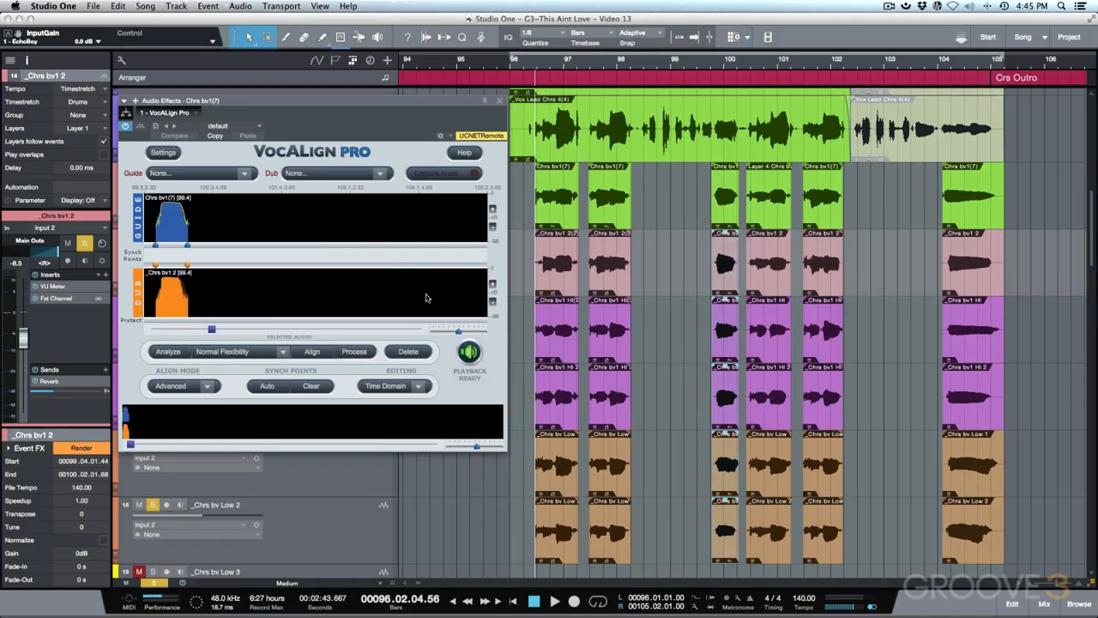
{"action": "left_click_drag", "start_coordinate": [624, 236], "coordinate": [393, 352]}
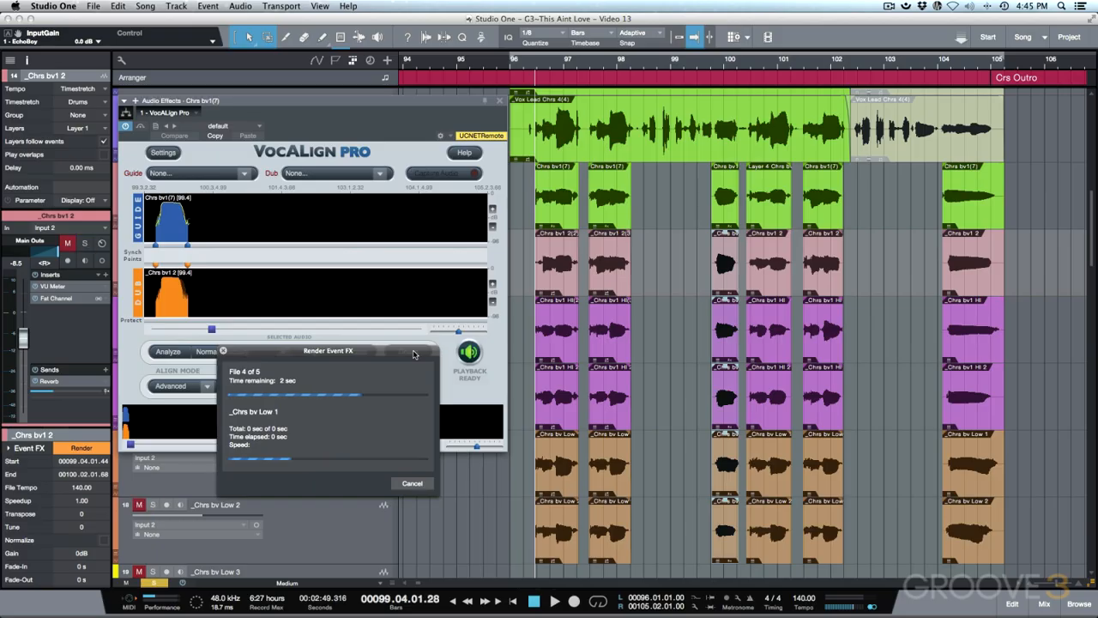
Step: Align the five dub events beneath Layer 4 Chrs bv1 2(3) to that guide event with VocALign Pro and render them
{"action": "left_click_drag", "start_coordinate": [765, 320], "coordinate": [774, 529]}
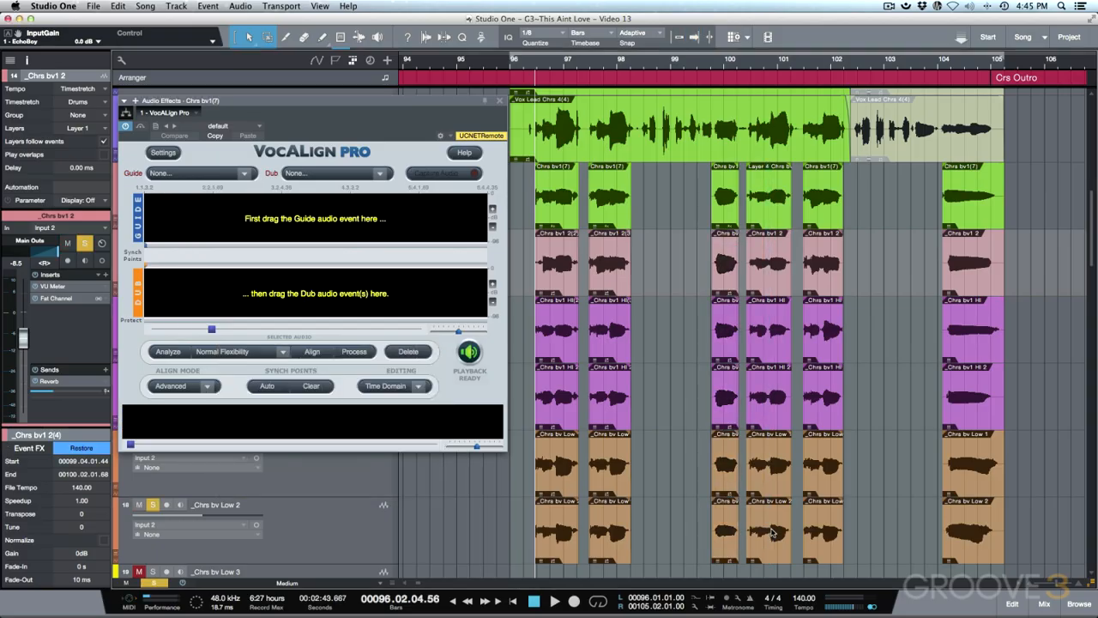
{"action": "key", "text": "shift+v"}
{"action": "left_click", "coordinate": [770, 216]}
{"action": "left_click_drag", "start_coordinate": [770, 215], "coordinate": [448, 224]}
{"action": "left_click_drag", "start_coordinate": [765, 248], "coordinate": [778, 519]}
{"action": "left_click", "coordinate": [788, 433]}
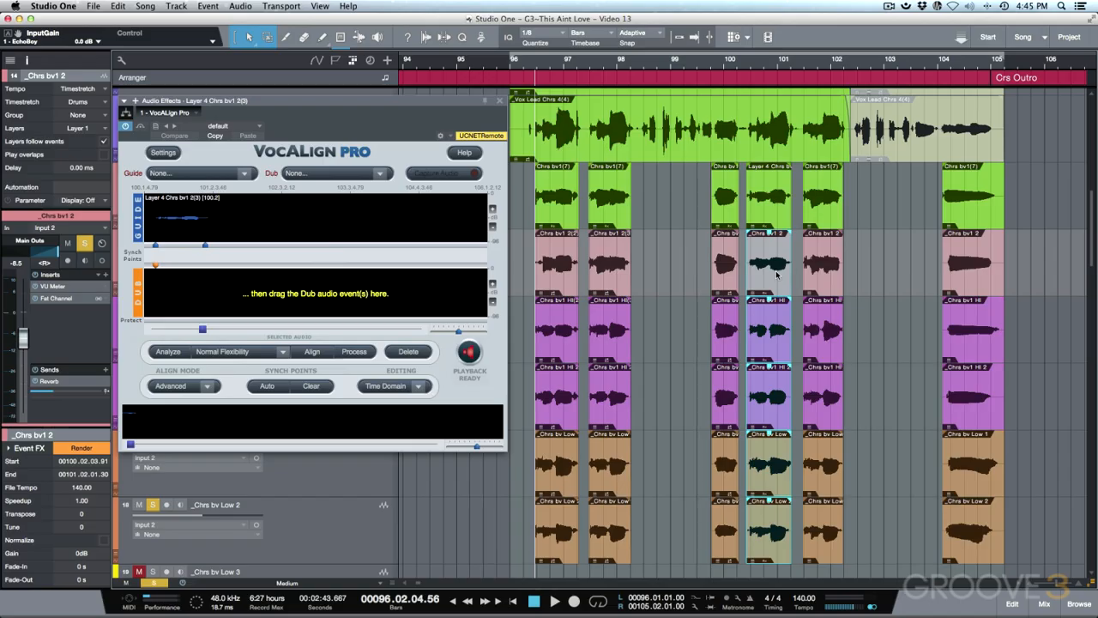
{"action": "left_click_drag", "start_coordinate": [402, 279], "coordinate": [402, 279]}
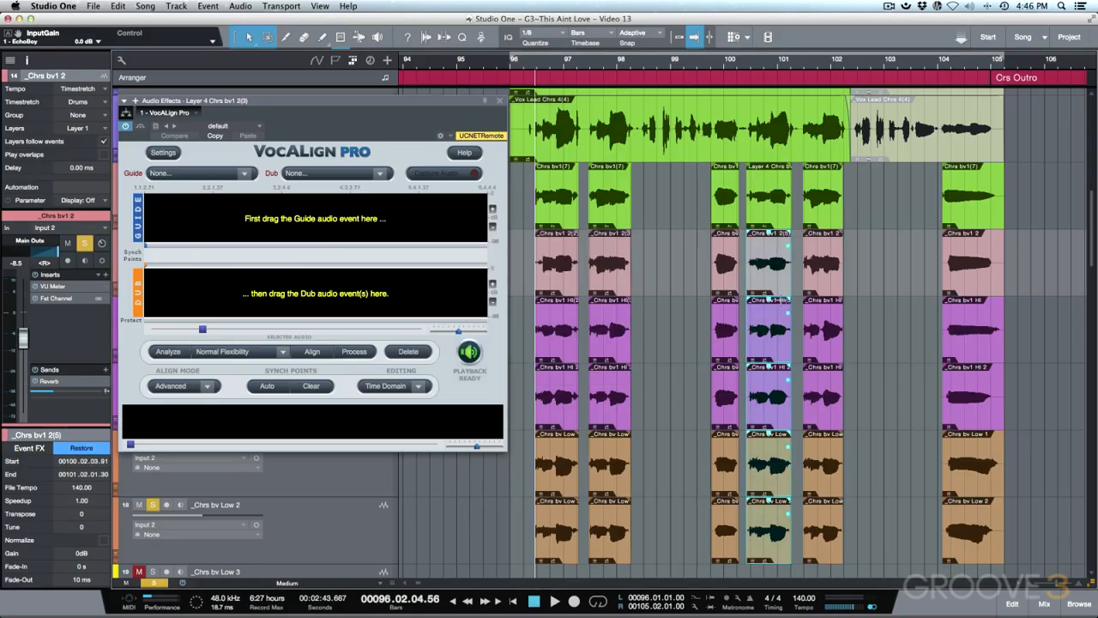
Step: Align the five dub events of the fifth phrase near bar 101 to its Chrs bv1(7) guide with VocALign Pro and render them
{"action": "left_click_drag", "start_coordinate": [869, 212], "coordinate": [813, 532]}
{"action": "left_click", "coordinate": [819, 214]}
{"action": "left_click_drag", "start_coordinate": [815, 230], "coordinate": [386, 228]}
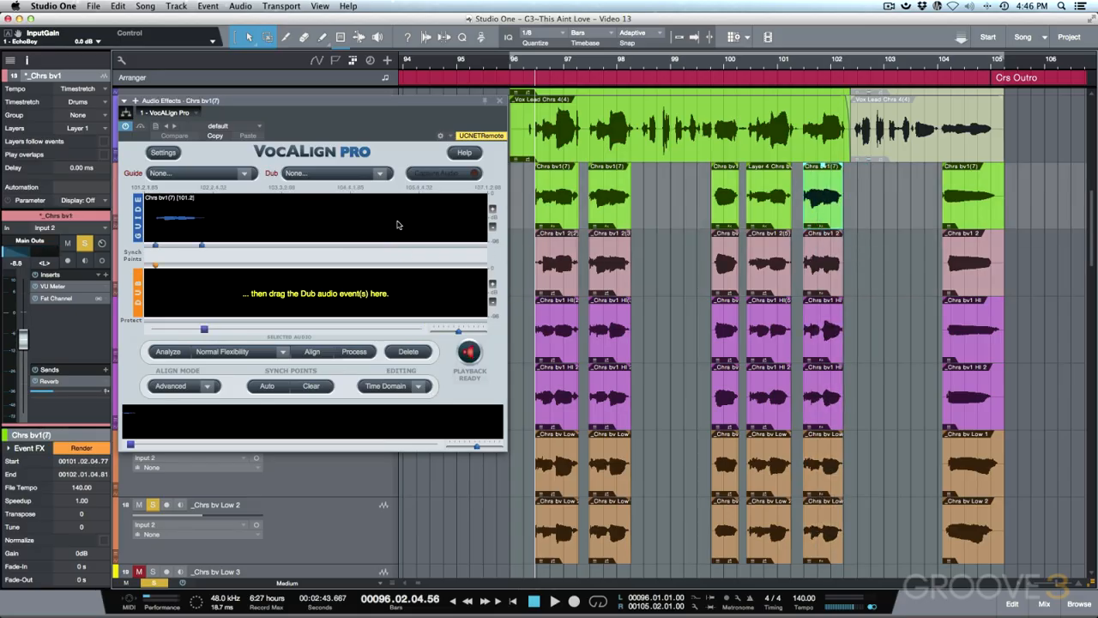
{"action": "left_click_drag", "start_coordinate": [866, 229], "coordinate": [824, 563]}
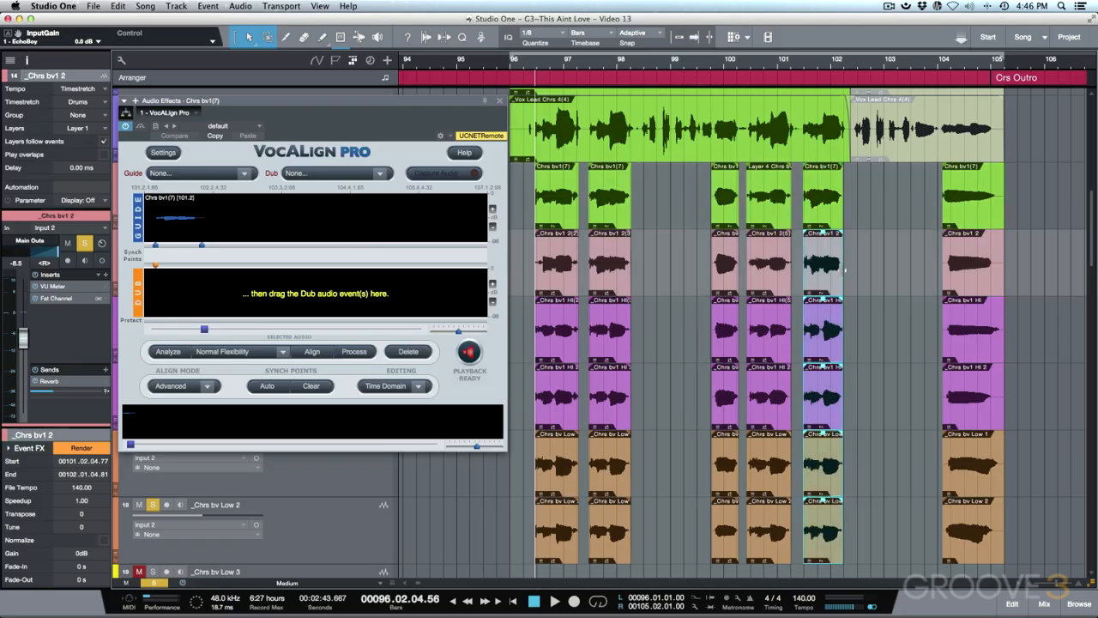
{"action": "left_click_drag", "start_coordinate": [826, 277], "coordinate": [439, 284]}
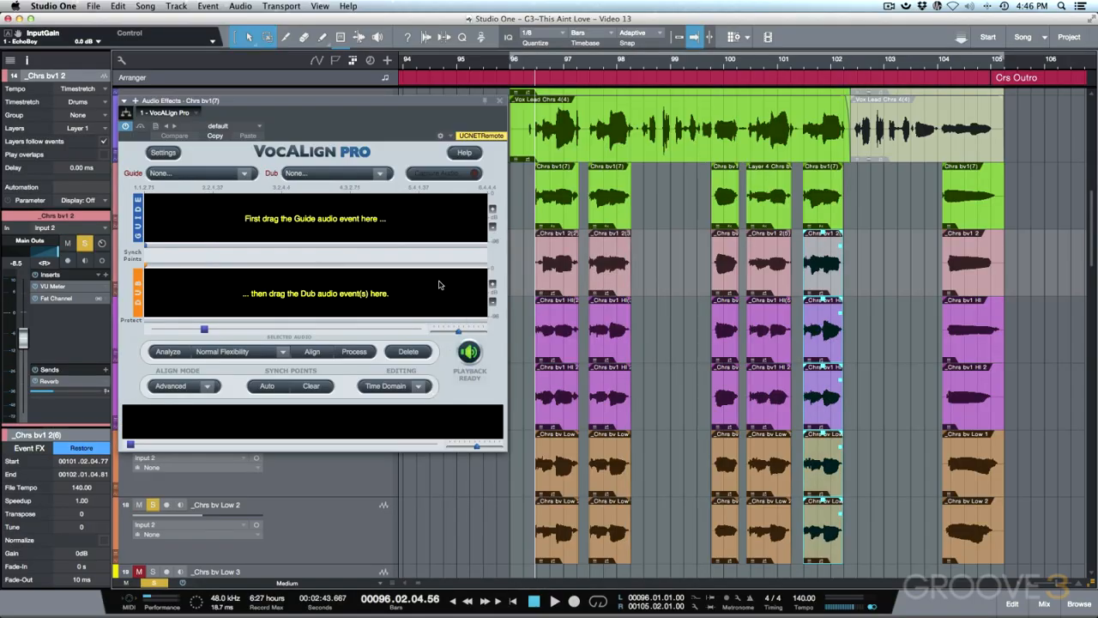
Step: Insert VocALign Pro on the last phrase's events at bar 104, align the five dubs to the Chrs bv1(7) guide and render them
{"action": "left_click_drag", "start_coordinate": [898, 214], "coordinate": [1003, 523]}
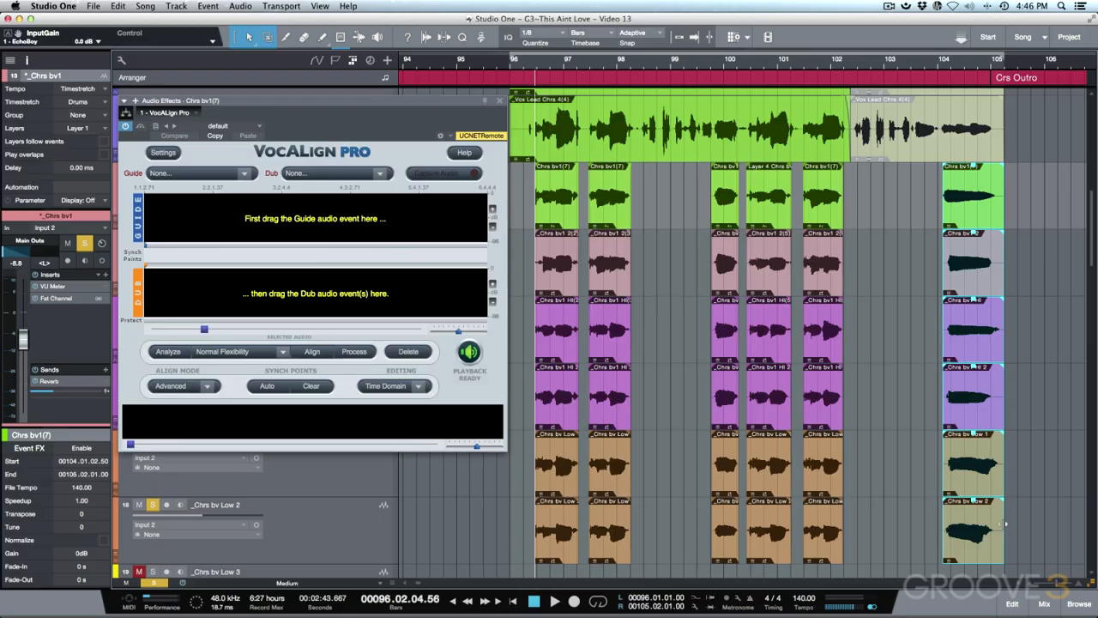
{"action": "key", "text": "v"}
{"action": "left_click", "coordinate": [975, 210]}
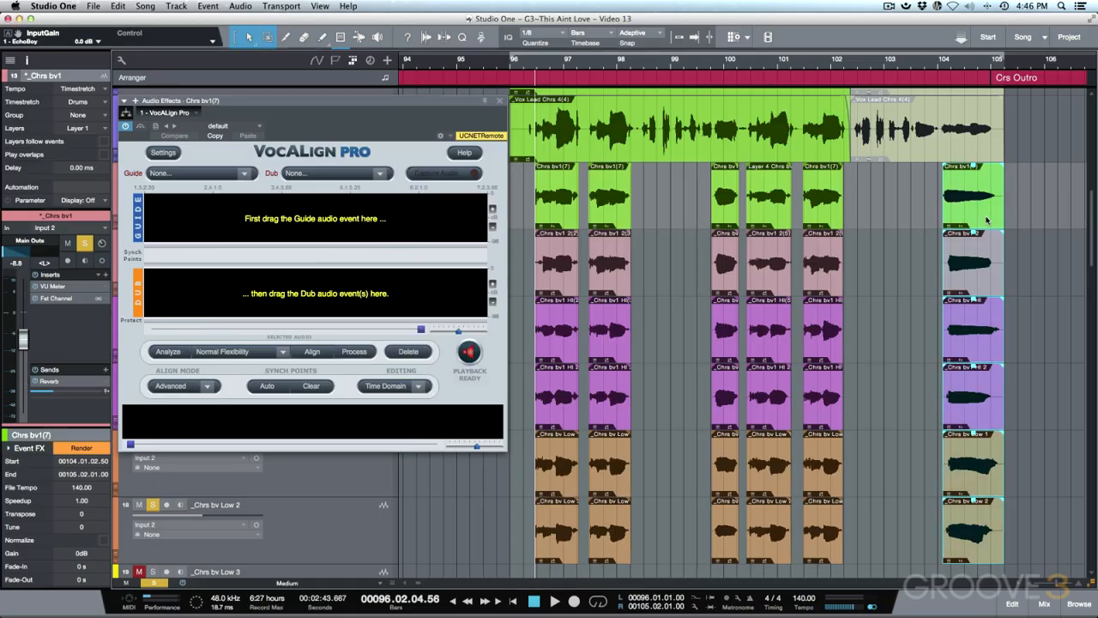
{"action": "left_click_drag", "start_coordinate": [975, 210], "coordinate": [400, 229]}
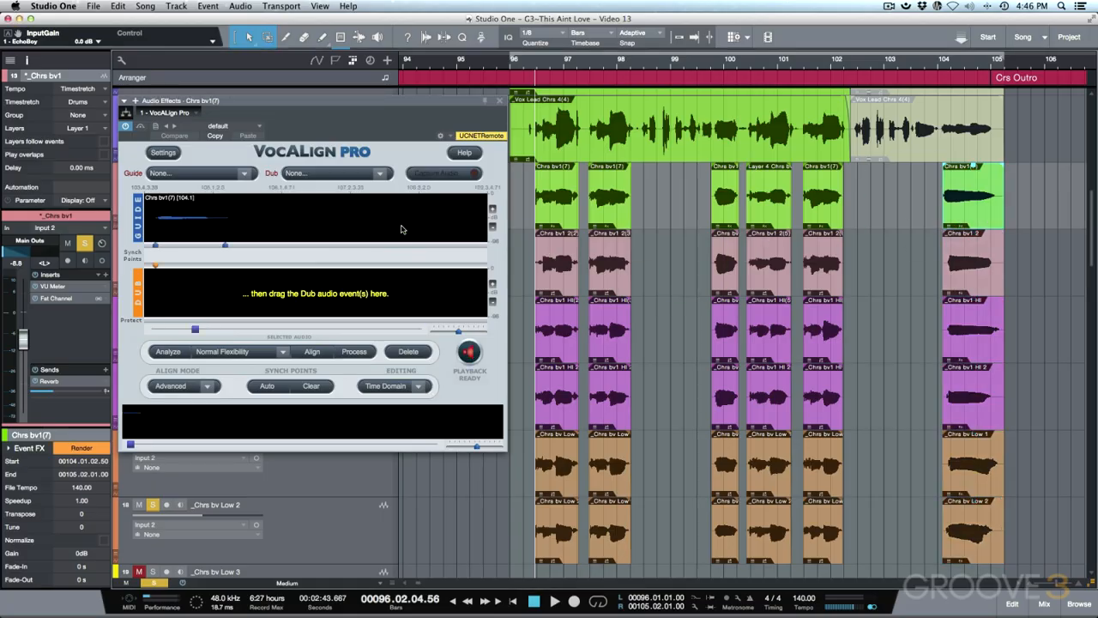
{"action": "left_click_drag", "start_coordinate": [911, 283], "coordinate": [383, 278]}
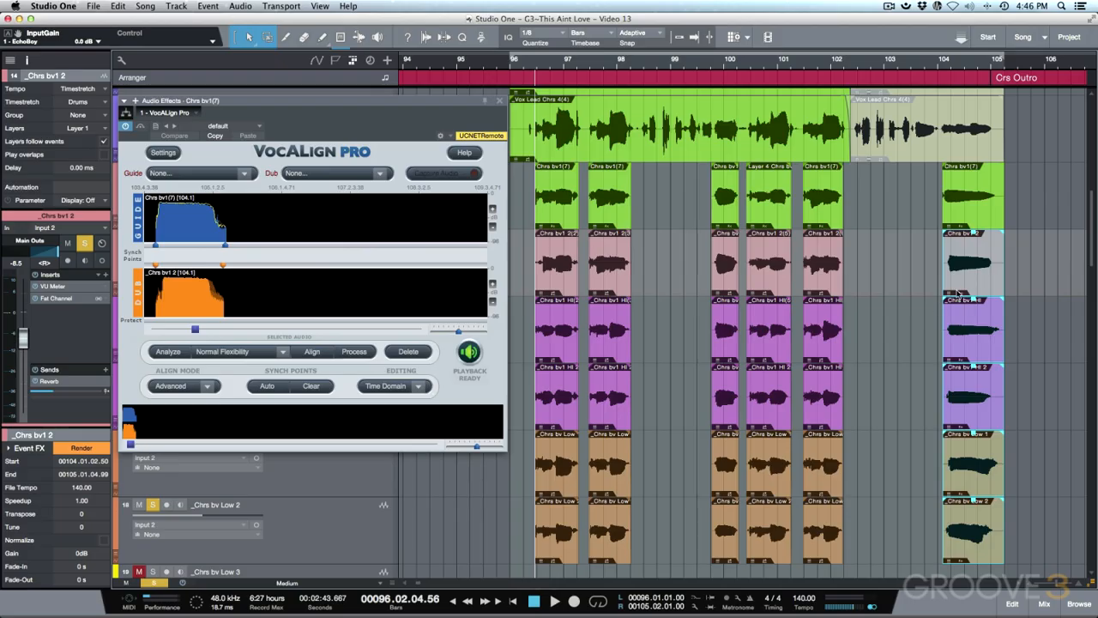
{"action": "key", "text": "super+b"}
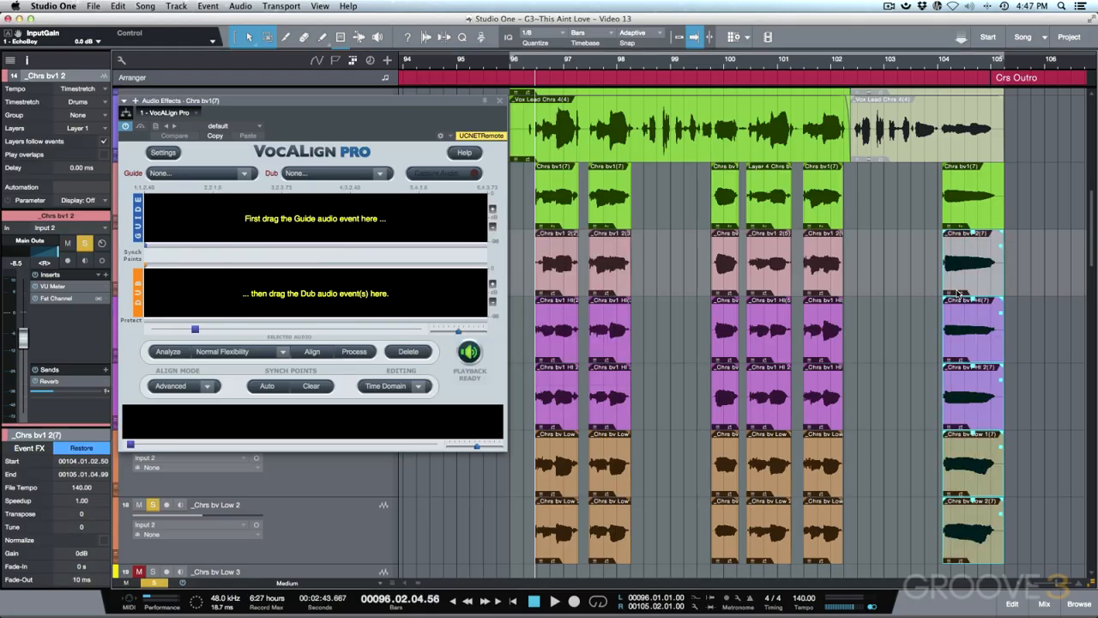
Step: Audition the last aligned phrase soloed, and unsolo the backing vocal tracks to hear it in the full mix
{"action": "key", "text": "l"}
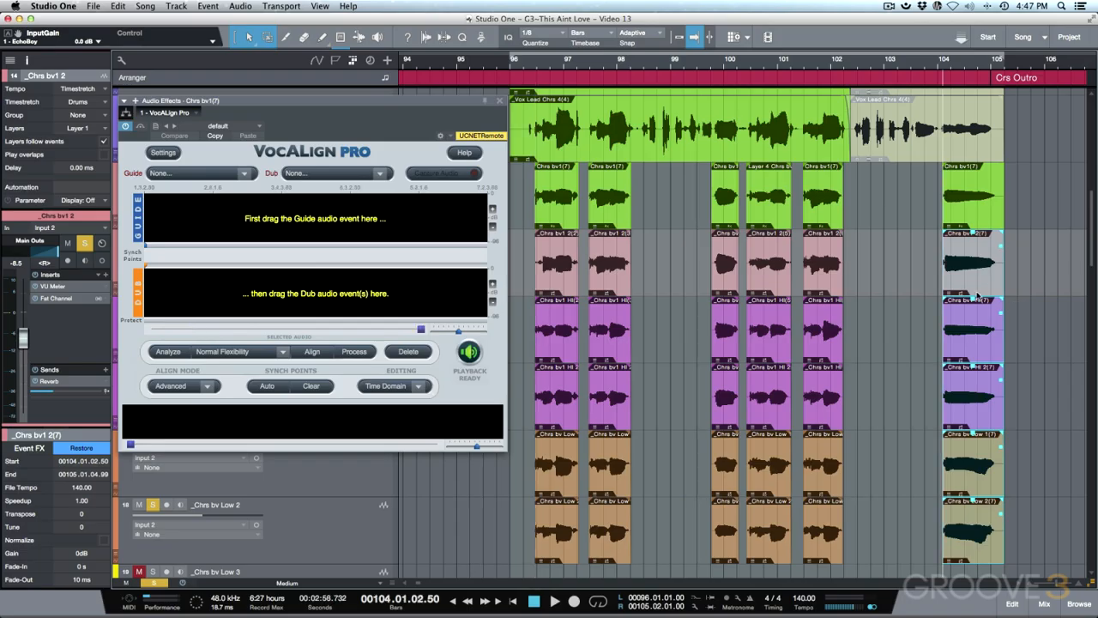
{"action": "key", "text": "space"}
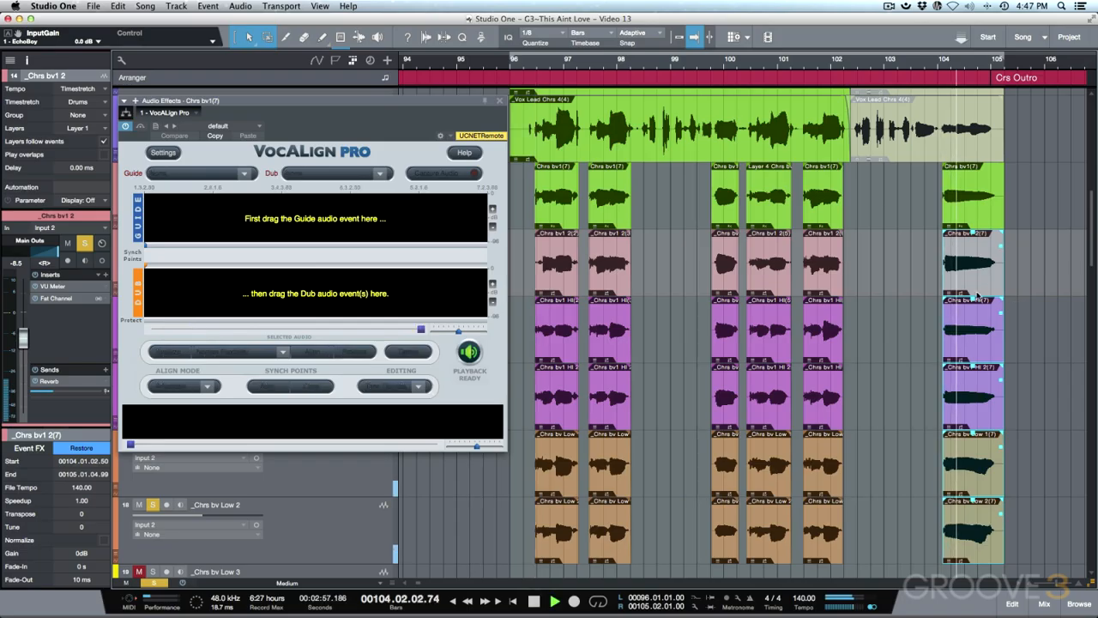
{"action": "key", "text": "space"}
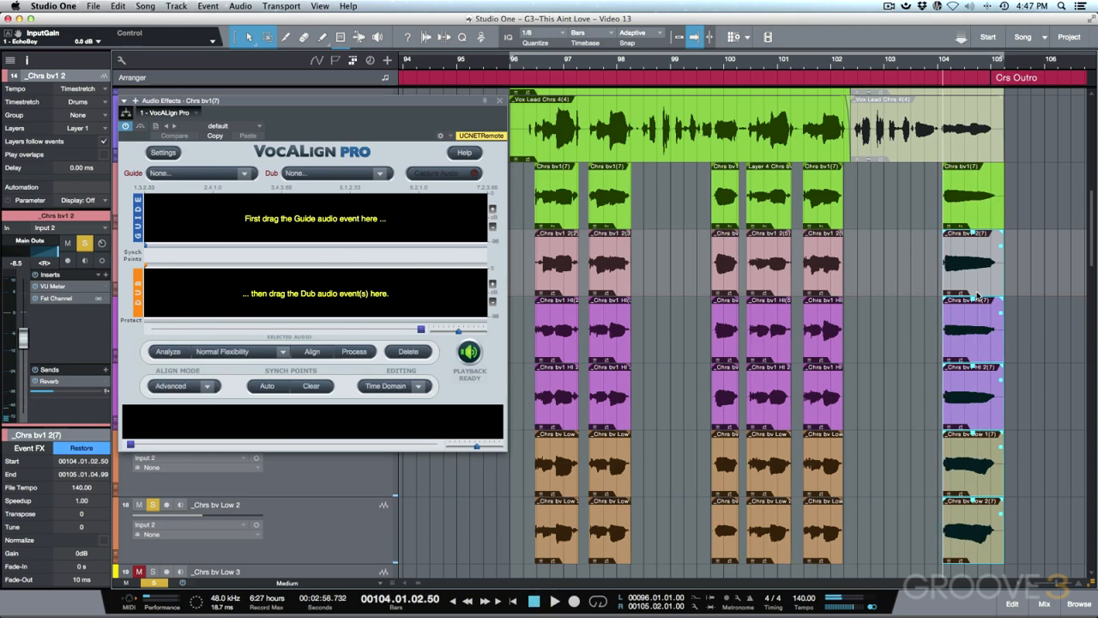
{"action": "key", "text": "s"}
{"action": "key", "text": "space"}
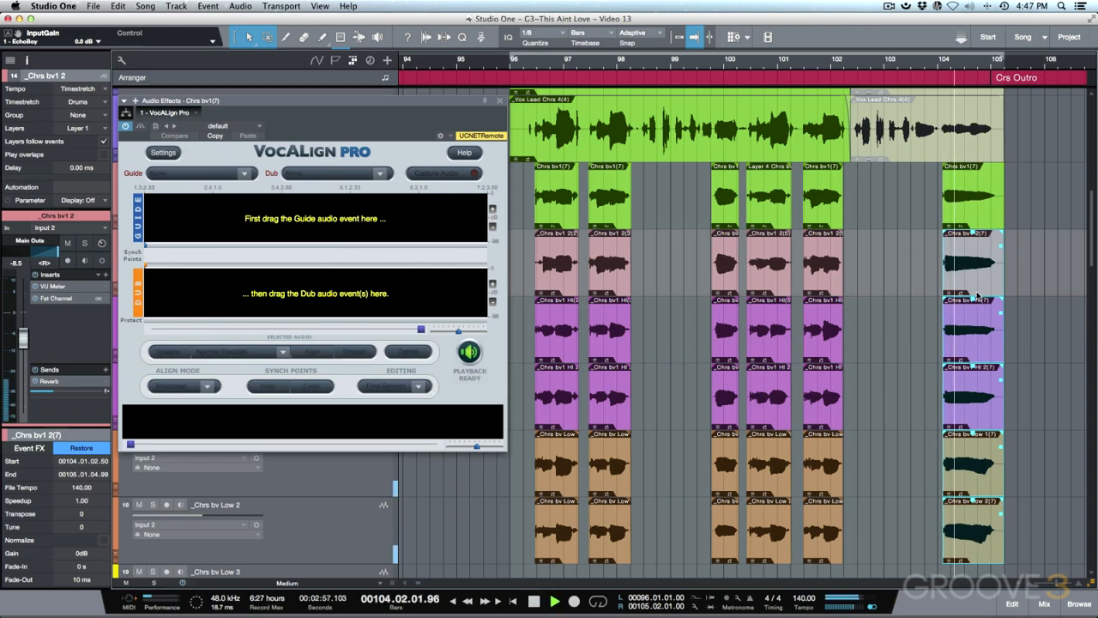
{"action": "key", "text": "space"}
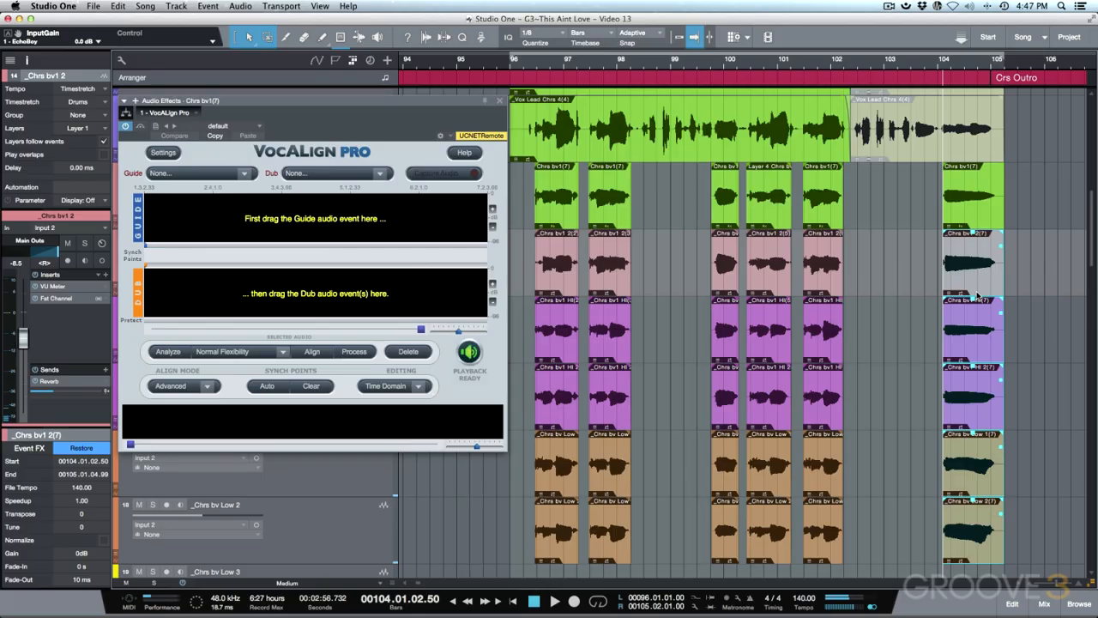
Step: Disable the unrendered VocALign Event FX on all six Chrs bv1 guide events of the third chorus
{"action": "scroll", "coordinate": [645, 198], "scroll_direction": "left", "scroll_amount": 3}
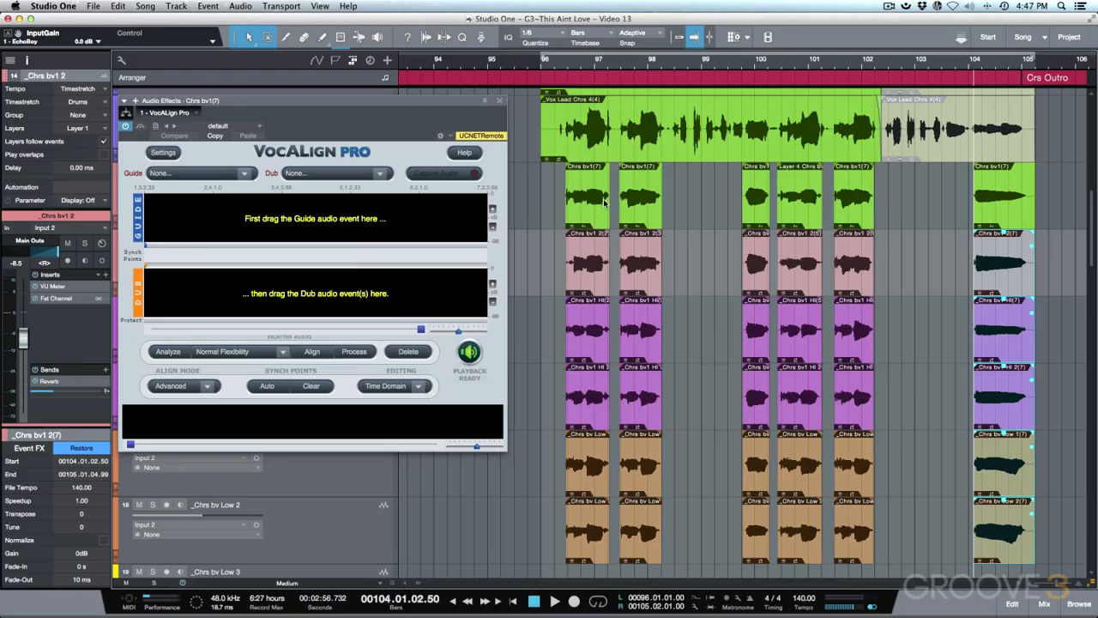
{"action": "left_click_drag", "start_coordinate": [545, 217], "coordinate": [1001, 215]}
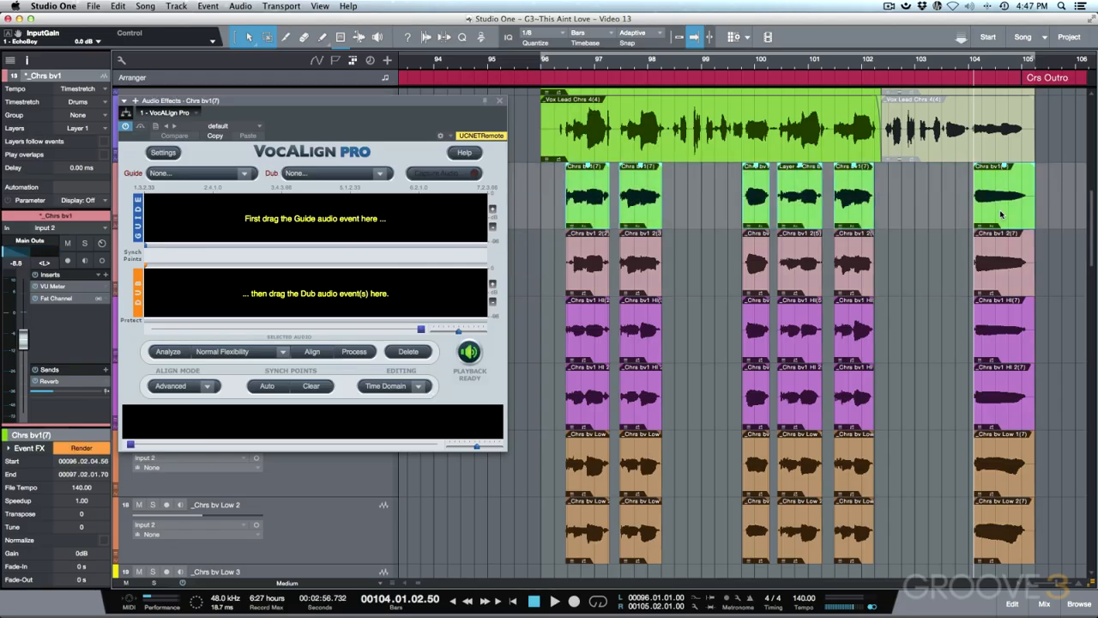
{"action": "key", "text": "super+z"}
{"action": "scroll", "coordinate": [762, 202], "scroll_direction": "right", "scroll_amount": 3}
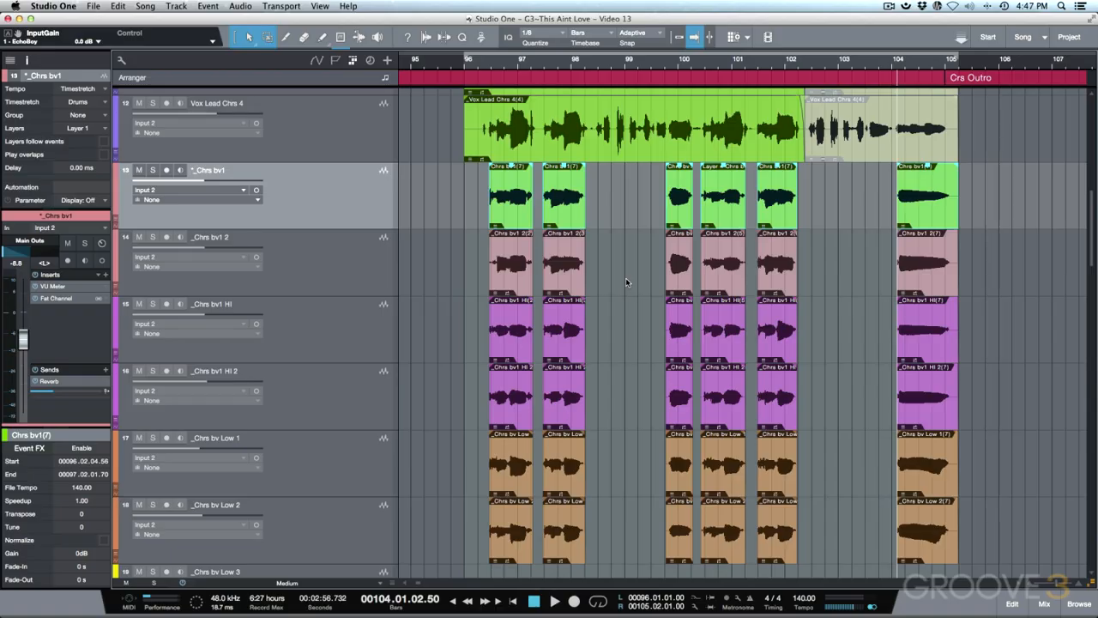
Step: Narrow the track column and play the aligned backing vocals from the first Chrs bv1 phrase through to bar 105
{"action": "left_click", "coordinate": [571, 283]}
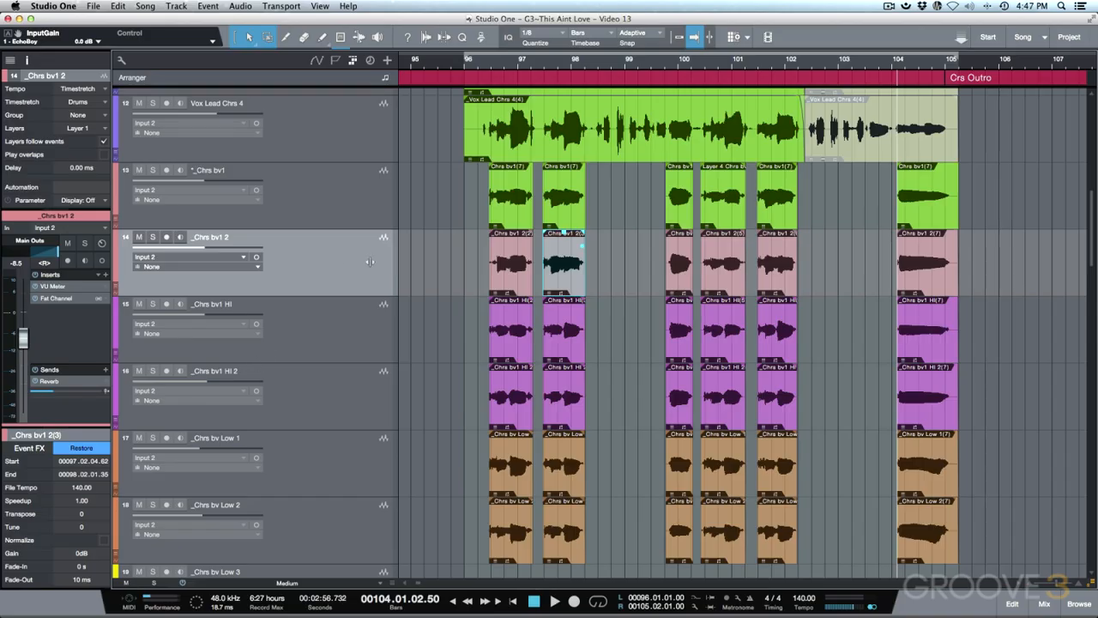
{"action": "left_click_drag", "start_coordinate": [396, 261], "coordinate": [258, 260]}
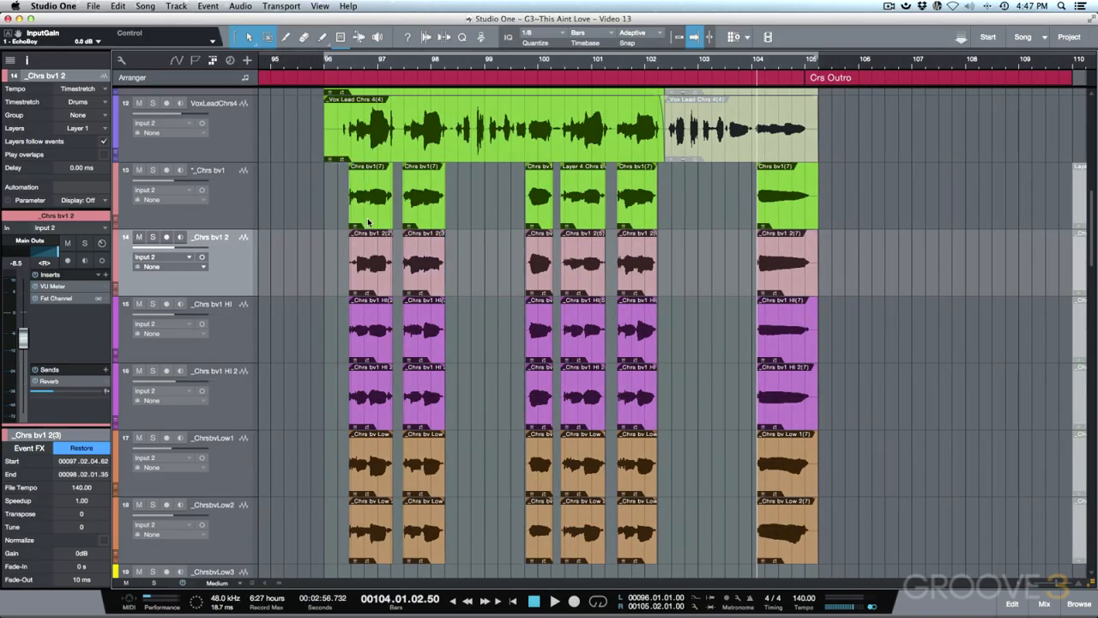
{"action": "left_click", "coordinate": [369, 221]}
{"action": "key", "text": "l"}
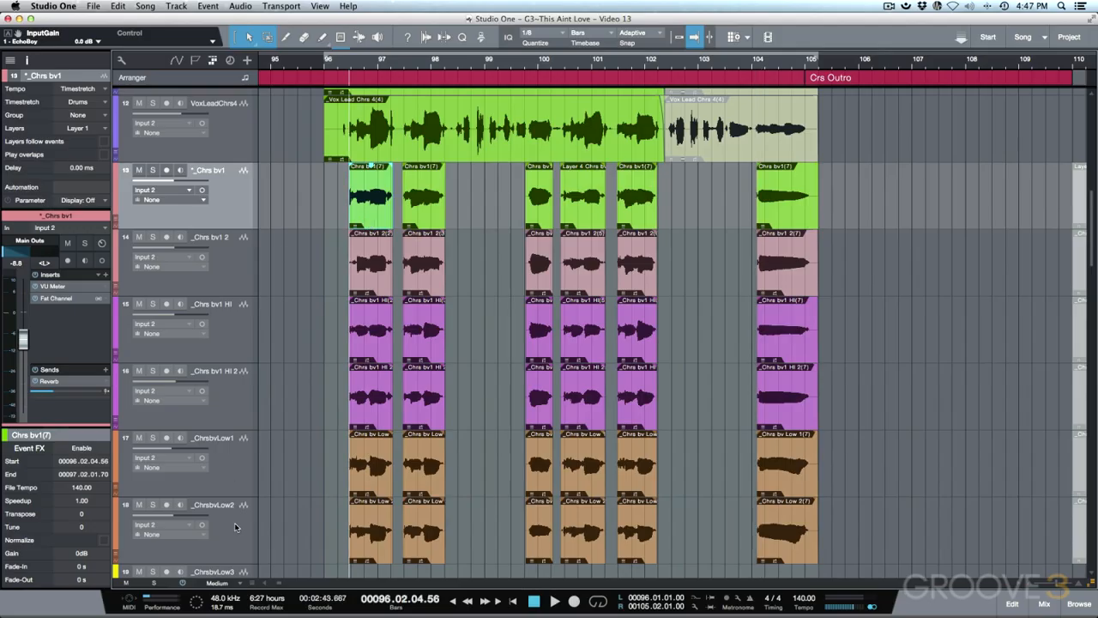
{"action": "key", "text": "space"}
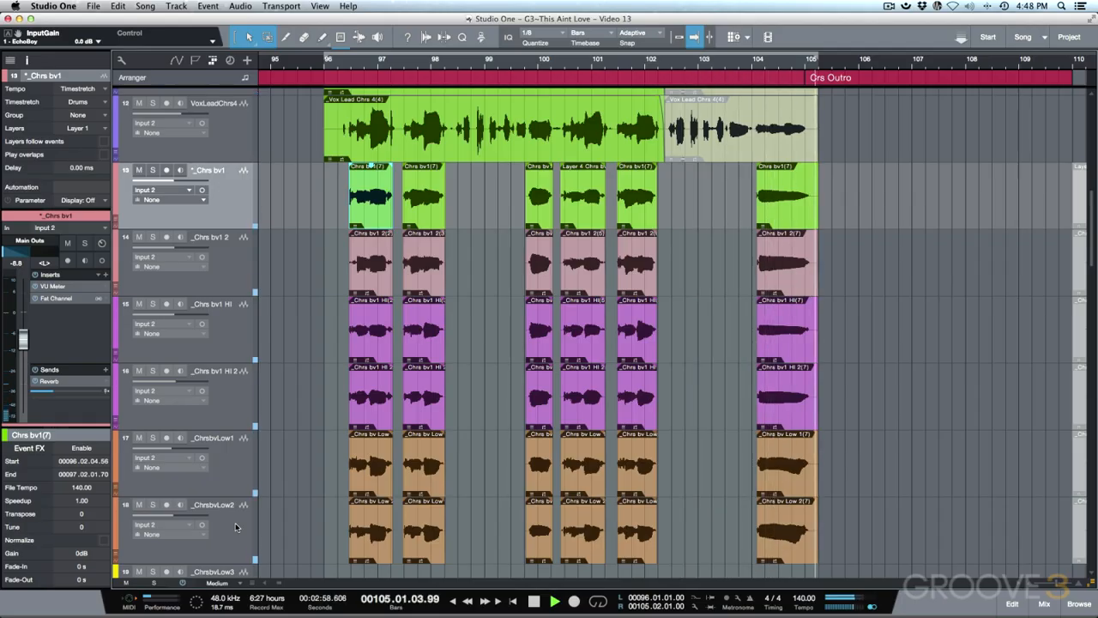
{"action": "key", "text": "space"}
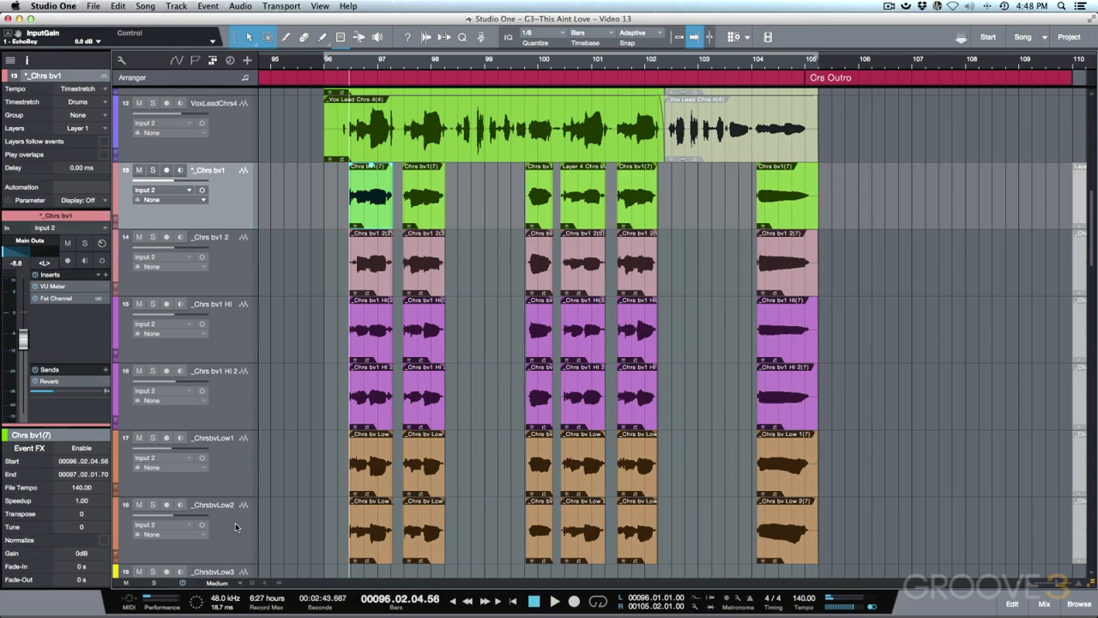